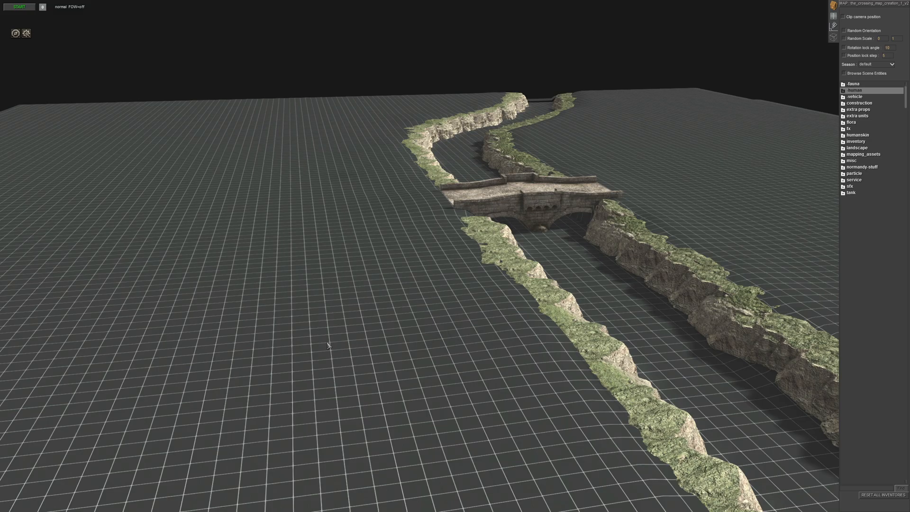
# - Replace the terrain's base grid texture with euro_grass1 from the goh_summer/euro texture folder
pyautogui.moveTo(342, 343)
pyautogui.mouseDown(button='middle')
pyautogui.moveTo(384, 320)
pyautogui.moveTo(445, 321)
pyautogui.moveTo(353, 349)
pyautogui.mouseUp(button='middle')
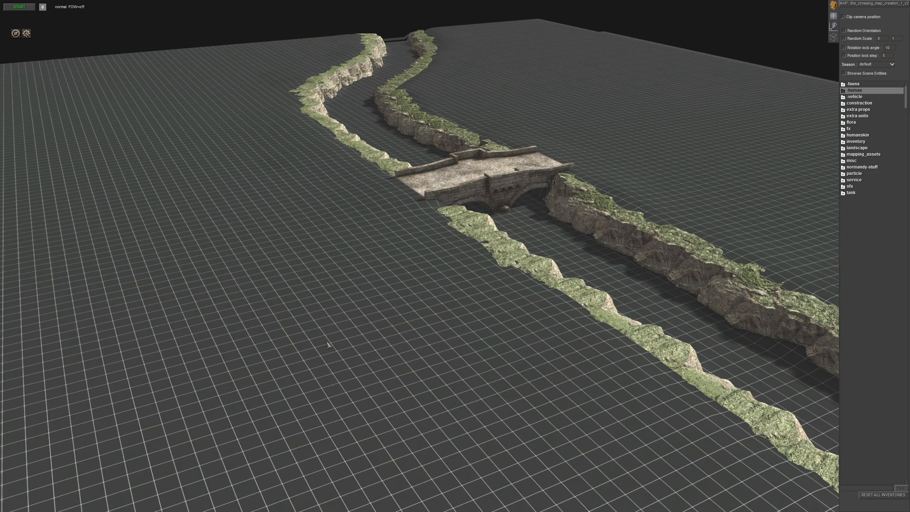
pyautogui.moveTo(304, 336); pyautogui.dragTo(473, 251, button='middle')
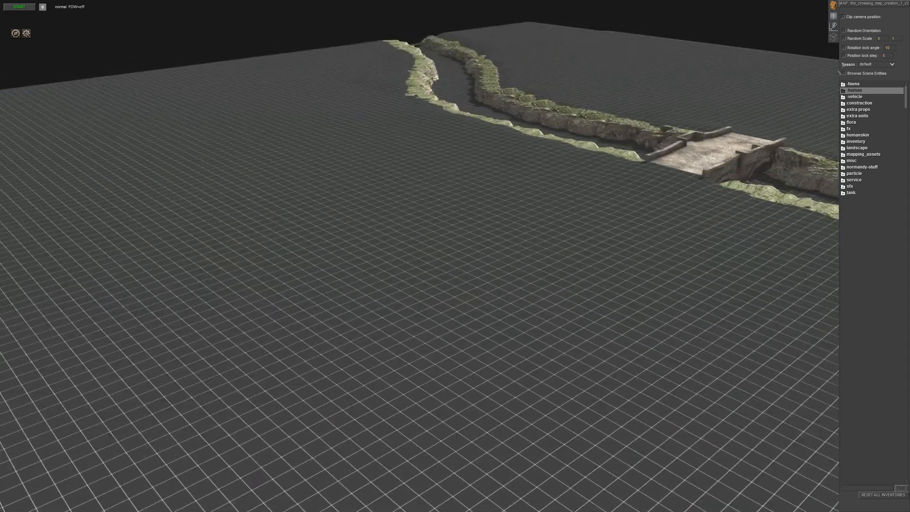
pyautogui.click(833, 26)
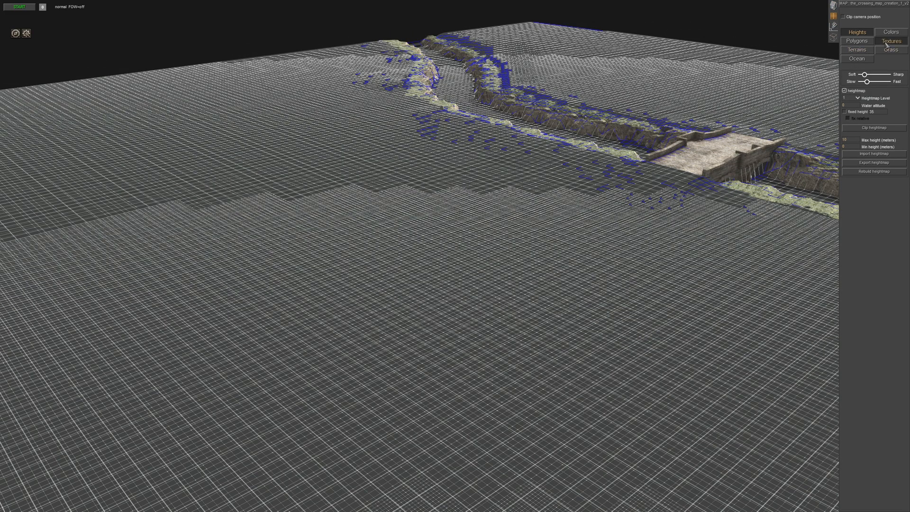
pyautogui.click(886, 42)
pyautogui.click(860, 384)
pyautogui.scroll(5, 451, 261)
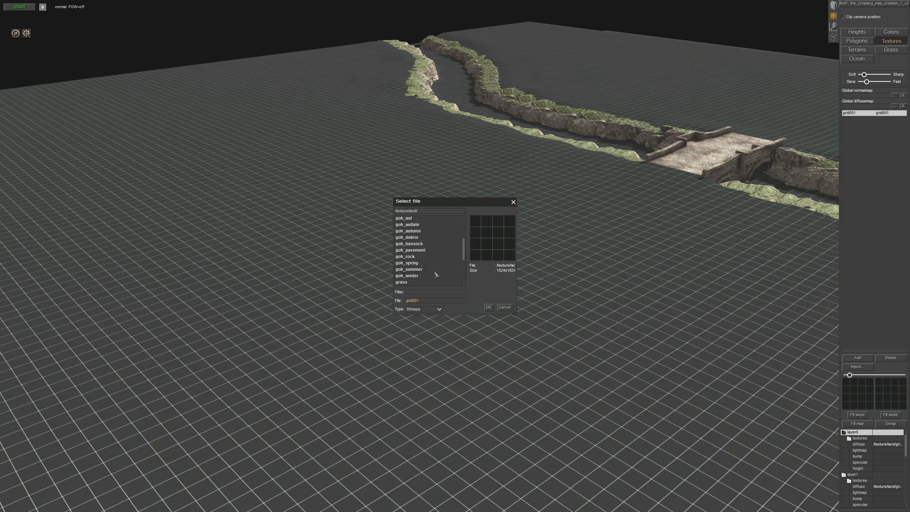
pyautogui.doubleClick(408, 270)
pyautogui.doubleClick(405, 236)
pyautogui.scroll(-4, 432, 265)
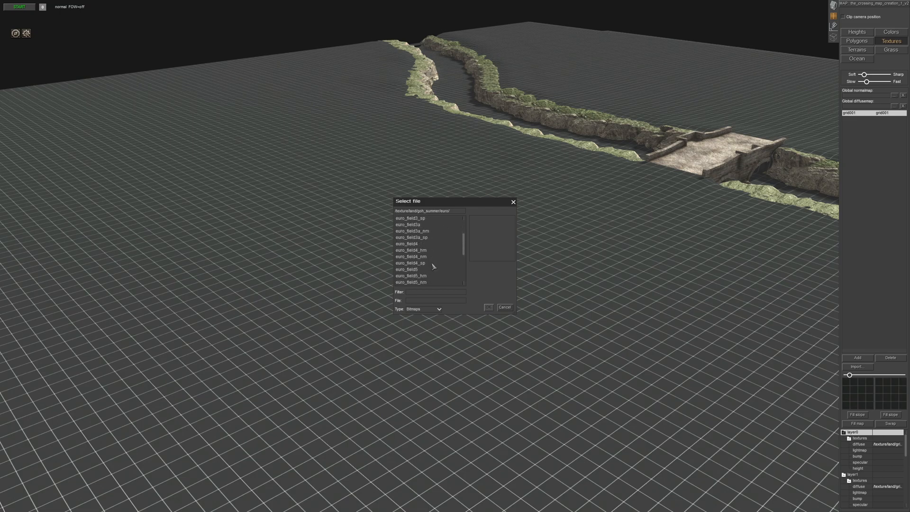
pyautogui.click(417, 244)
pyautogui.click(422, 269)
pyautogui.click(417, 245)
pyautogui.click(488, 307)
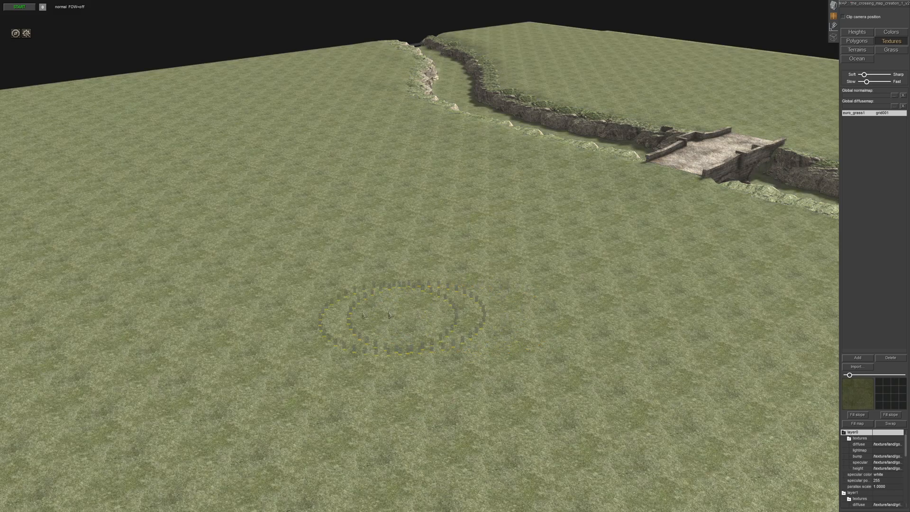
# - Set the terrain's second paint texture to euro_mud from the goh_summer/euro folder
pyautogui.moveTo(402, 315); pyautogui.dragTo(417, 308, button='middle')
pyautogui.moveTo(378, 4); pyautogui.dragTo(467, 313, button='middle')
pyautogui.click(857, 387)
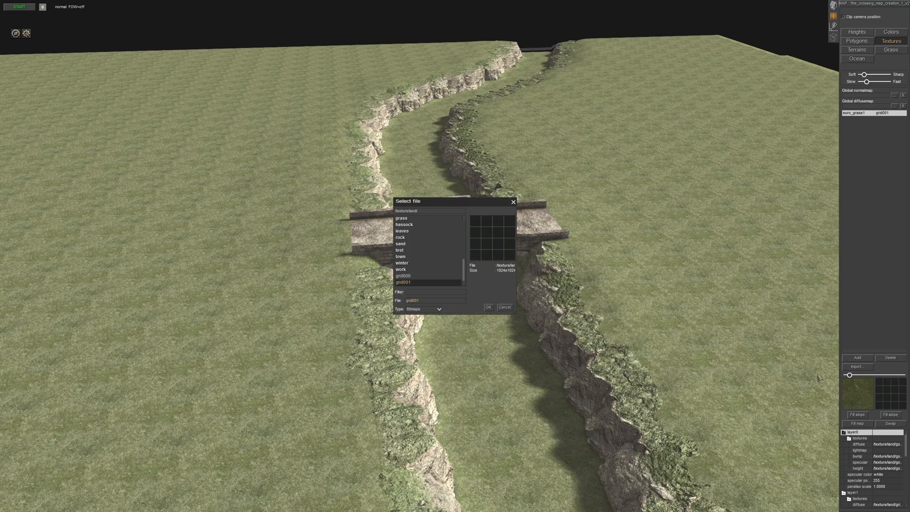
pyautogui.scroll(5, 428, 246)
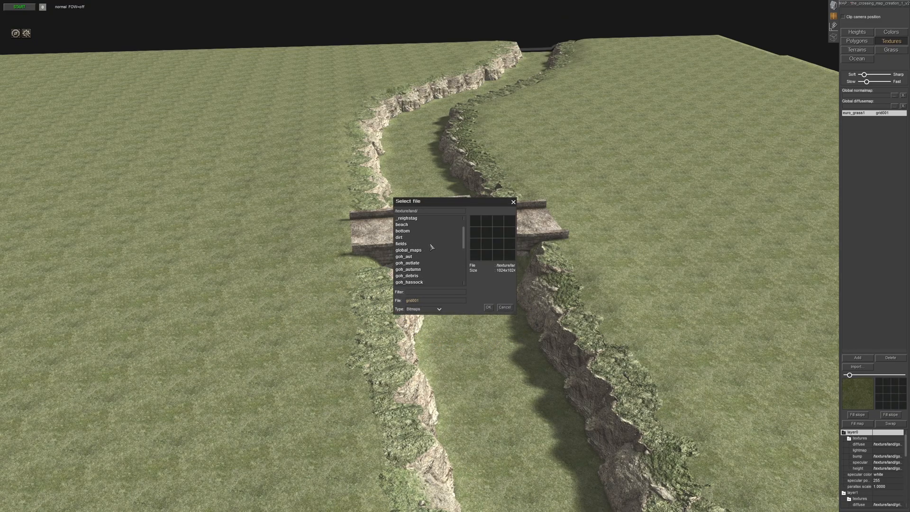
pyautogui.scroll(-2, 421, 259)
pyautogui.scroll(-2, 423, 259)
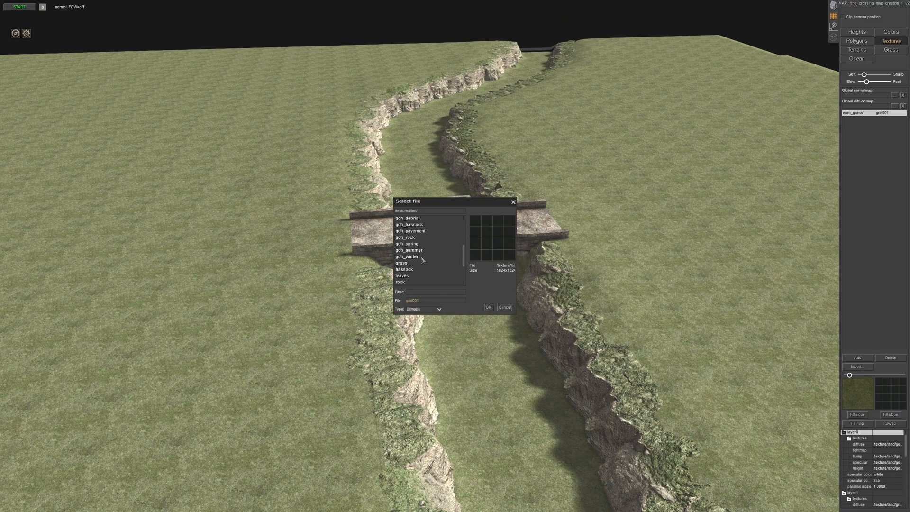
pyautogui.doubleClick(425, 251)
pyautogui.doubleClick(407, 225)
pyautogui.scroll(-2, 435, 257)
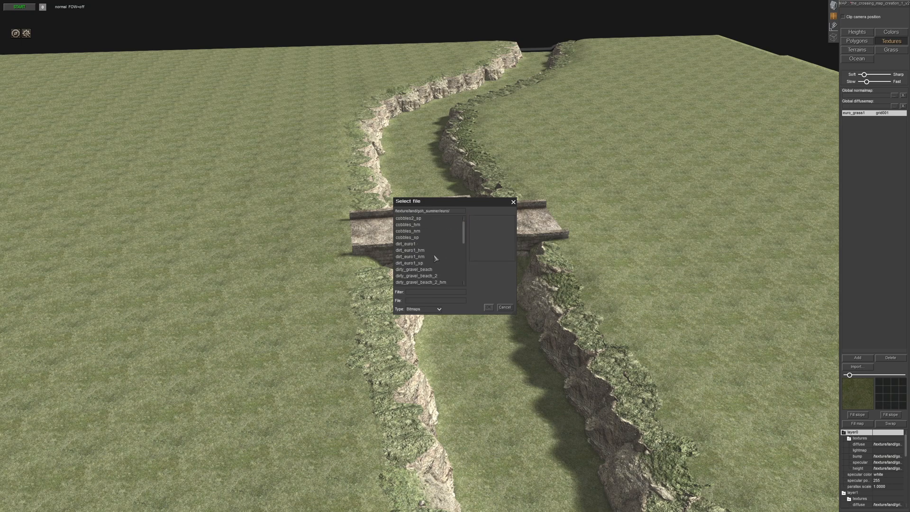
pyautogui.moveTo(463, 235); pyautogui.dragTo(466, 245)
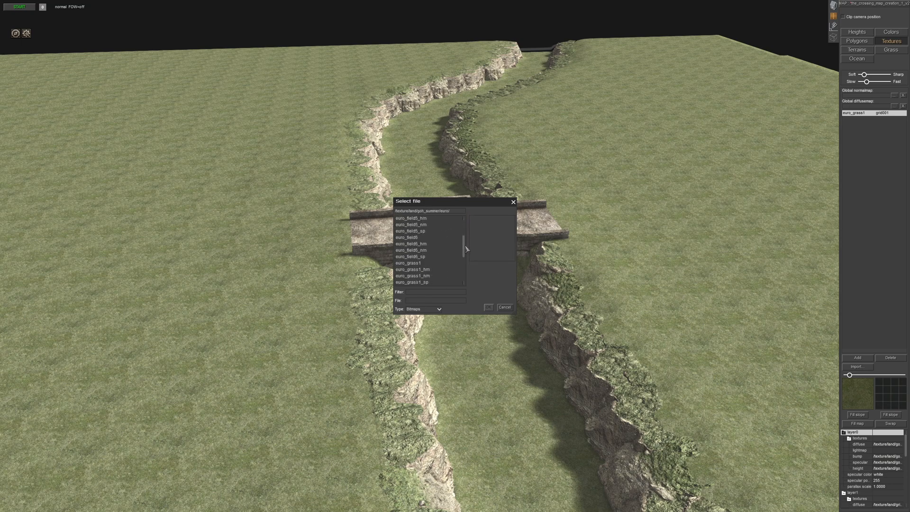
pyautogui.moveTo(467, 255); pyautogui.dragTo(468, 257)
pyautogui.click(429, 257)
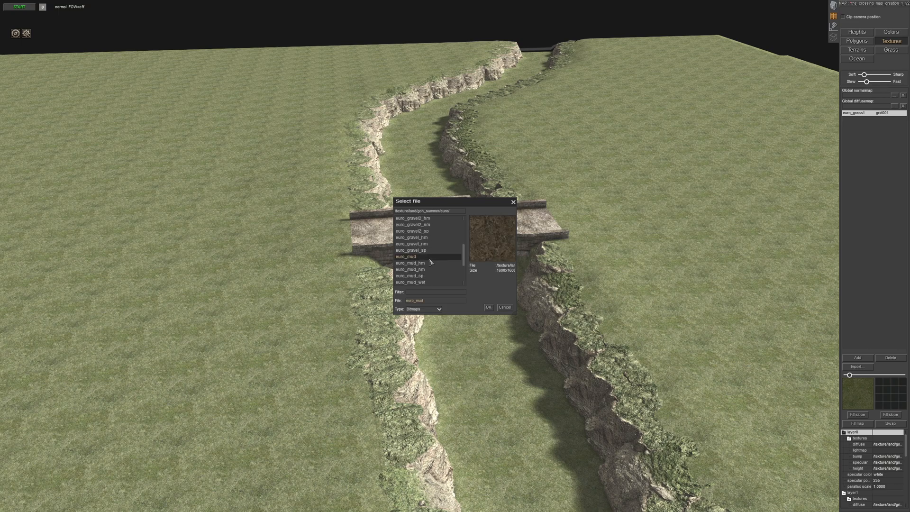
pyautogui.click(486, 309)
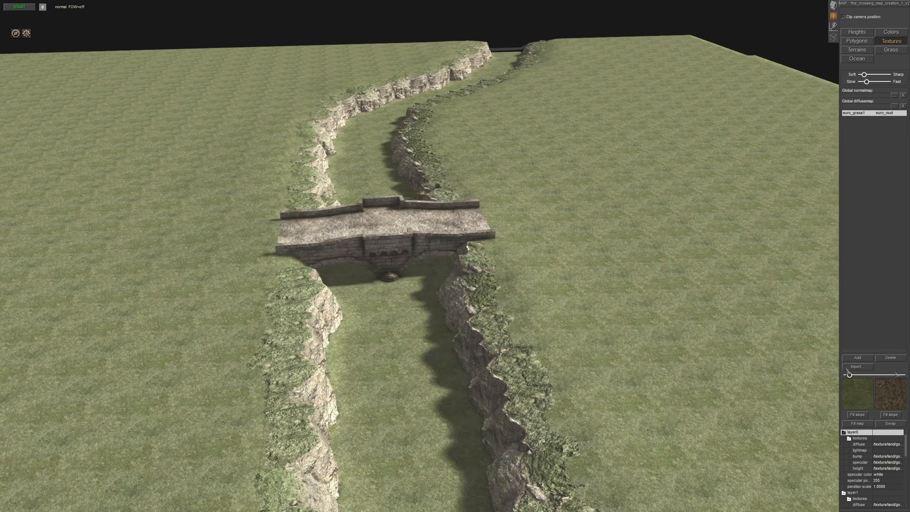
# - Paint the euro_mud texture over the riverbed on the straight side of the bridge
pyautogui.moveTo(478, 327); pyautogui.dragTo(443, 396, button='middle')
pyautogui.scroll(-3, 443, 396)
pyautogui.moveTo(466, 308); pyautogui.dragTo(443, 351, button='middle')
pyautogui.moveTo(441, 367)
pyautogui.mouseDown()
pyautogui.moveTo(442, 379)
pyautogui.moveTo(412, 401)
pyautogui.moveTo(429, 403)
pyautogui.moveTo(464, 379)
pyautogui.moveTo(472, 321)
pyautogui.moveTo(441, 294)
pyautogui.moveTo(426, 203)
pyautogui.moveTo(425, 122)
pyautogui.moveTo(445, 126)
pyautogui.moveTo(436, 87)
pyautogui.moveTo(455, 68)
pyautogui.mouseUp()
pyautogui.moveTo(455, 68)
pyautogui.mouseDown(button='middle')
pyautogui.moveTo(457, 137)
pyautogui.moveTo(522, 238)
pyautogui.mouseUp(button='middle')
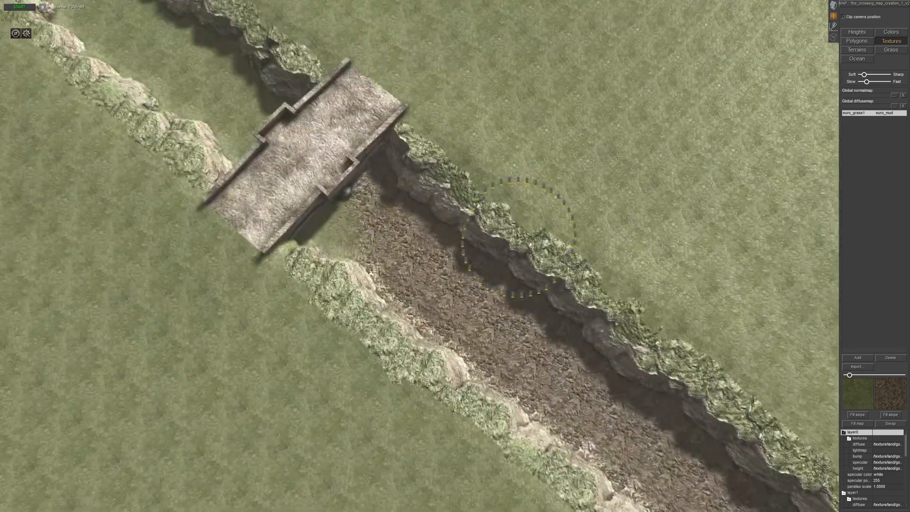
# - Continue the mud texture under the bridge and onto the start of the riverbed on the curved side
pyautogui.moveTo(401, 252)
pyautogui.mouseDown()
pyautogui.moveTo(250, 212)
pyautogui.moveTo(220, 168)
pyautogui.moveTo(251, 127)
pyautogui.moveTo(246, 116)
pyautogui.moveTo(283, 130)
pyautogui.mouseUp()
pyautogui.moveTo(284, 130)
pyautogui.mouseDown(button='middle')
pyautogui.moveTo(361, 174)
pyautogui.moveTo(376, 313)
pyautogui.moveTo(365, 305)
pyautogui.moveTo(391, 303)
pyautogui.mouseUp(button='middle')
pyautogui.moveTo(388, 246); pyautogui.dragTo(355, 206)
pyautogui.moveTo(416, 510)
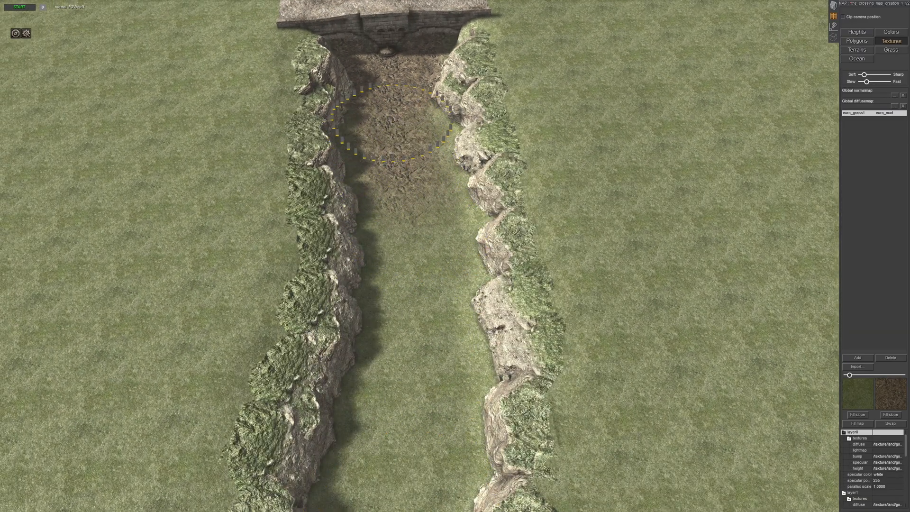
pyautogui.moveTo(413, 273); pyautogui.dragTo(418, 216, button='middle')
pyautogui.moveTo(260, 147); pyautogui.dragTo(459, 369, button='middle')
pyautogui.moveTo(408, 461); pyautogui.dragTo(483, 364, button='middle')
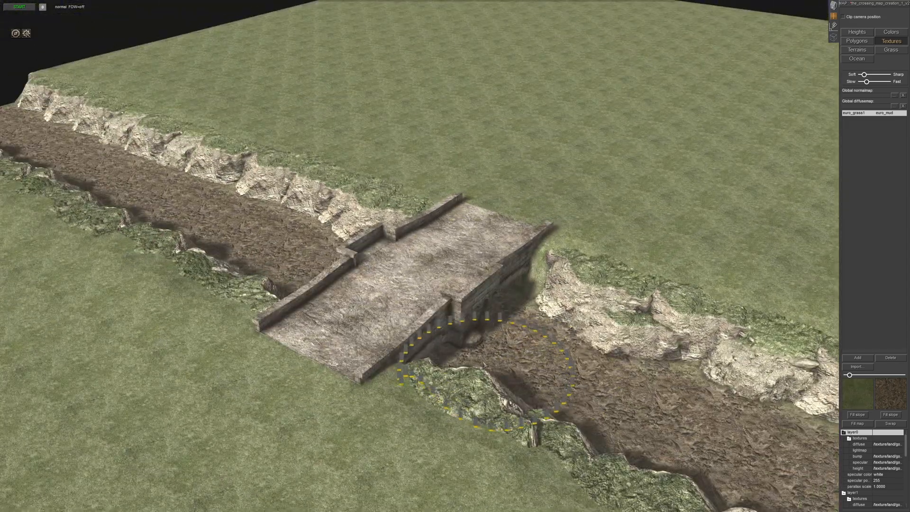
# - Switch to entity mode and examine the bridge, the rocky banks and the painted riverbed from several angles
pyautogui.click(835, 8)
pyautogui.press('Down')
pyautogui.moveTo(403, 303); pyautogui.dragTo(463, 242, button='middle')
pyautogui.moveTo(361, 179); pyautogui.dragTo(403, 236, button='middle')
pyautogui.scroll(3, 464, 283)
pyautogui.scroll(3, 463, 283)
pyautogui.scroll(-3, 459, 220)
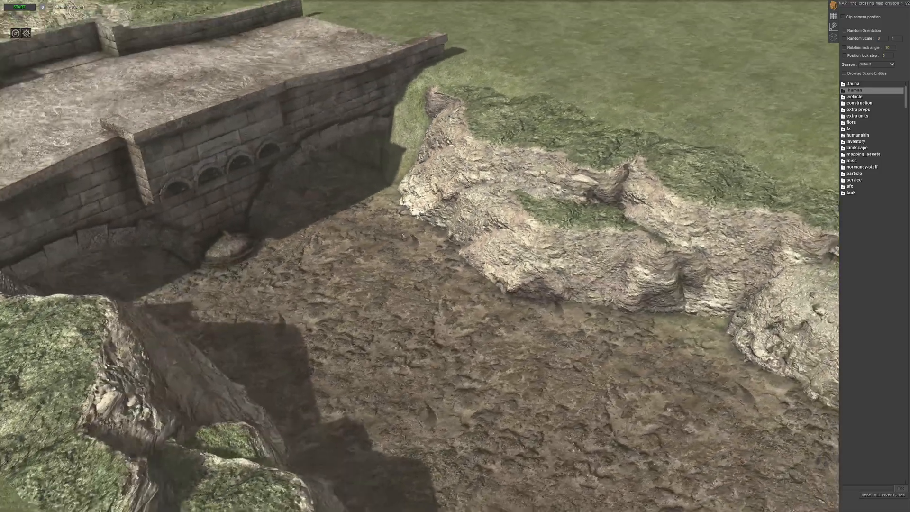
pyautogui.scroll(-5, 402, 235)
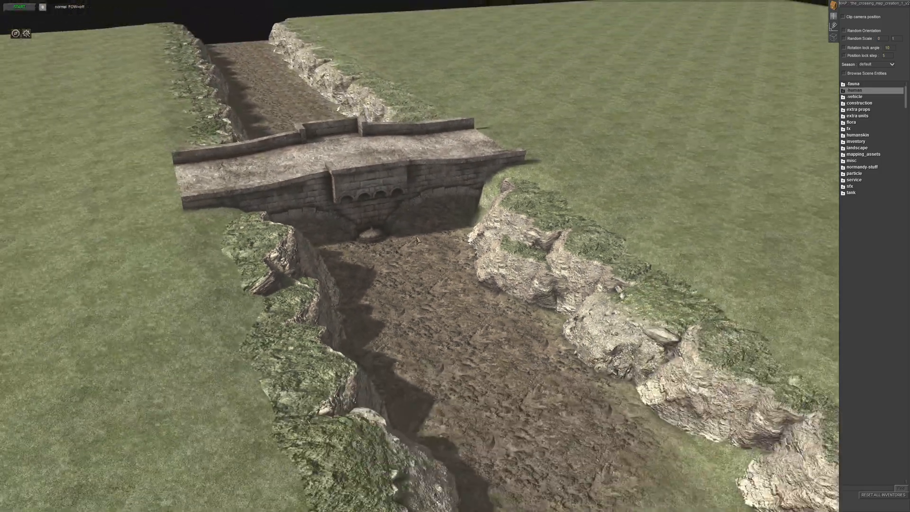
pyautogui.moveTo(417, 240); pyautogui.dragTo(285, 277, button='middle')
pyautogui.scroll(5, 285, 277)
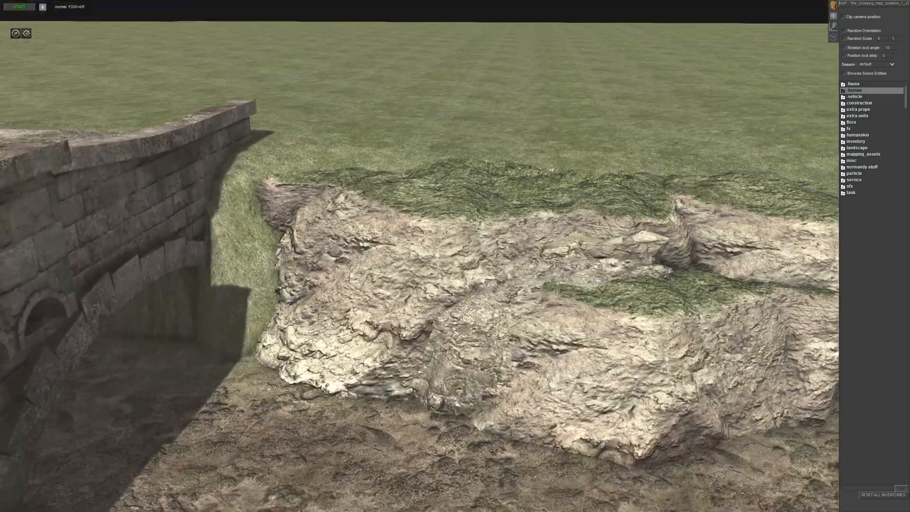
pyautogui.scroll(-4, 286, 277)
pyautogui.moveTo(286, 277); pyautogui.dragTo(348, 175, button='middle')
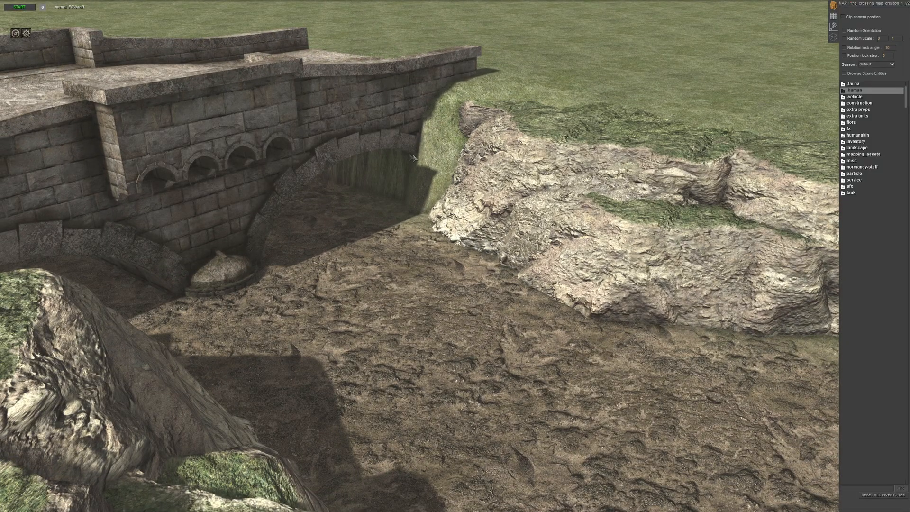
pyautogui.moveTo(464, 161); pyautogui.dragTo(381, 311, button='middle')
pyautogui.scroll(-4, 394, 155)
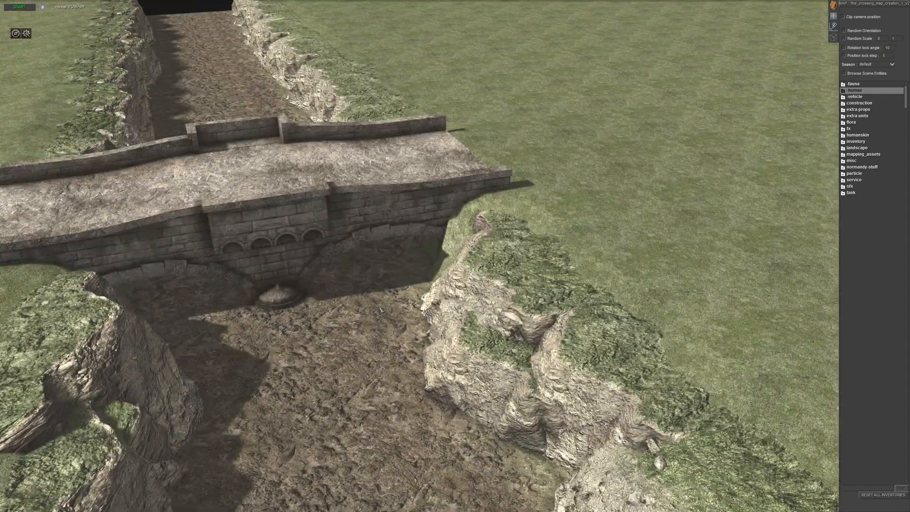
pyautogui.scroll(-5, 381, 310)
pyautogui.moveTo(380, 311); pyautogui.dragTo(482, 218, button='middle')
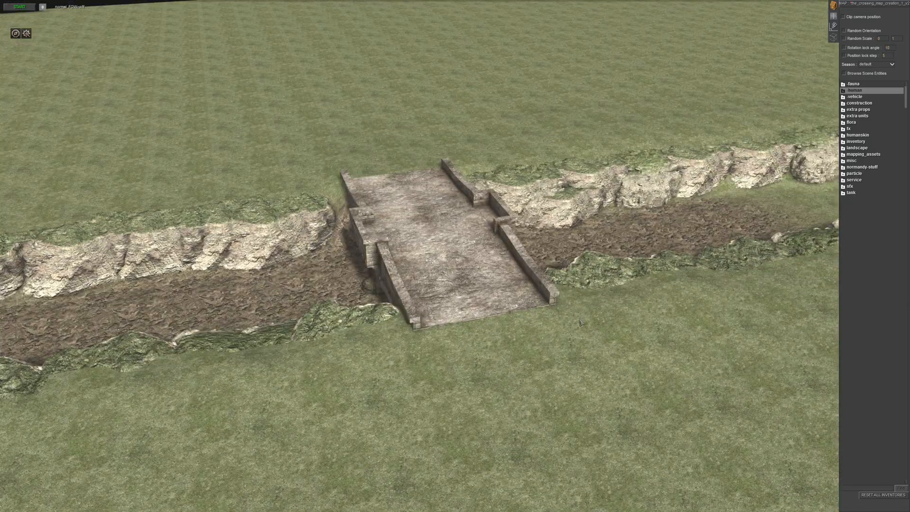
pyautogui.moveTo(301, 264); pyautogui.dragTo(431, 262, button='middle')
pyautogui.moveTo(351, 362); pyautogui.dragTo(291, 262, button='middle')
pyautogui.moveTo(372, 239); pyautogui.dragTo(466, 325, button='middle')
pyautogui.moveTo(466, 249); pyautogui.dragTo(449, 368, button='middle')
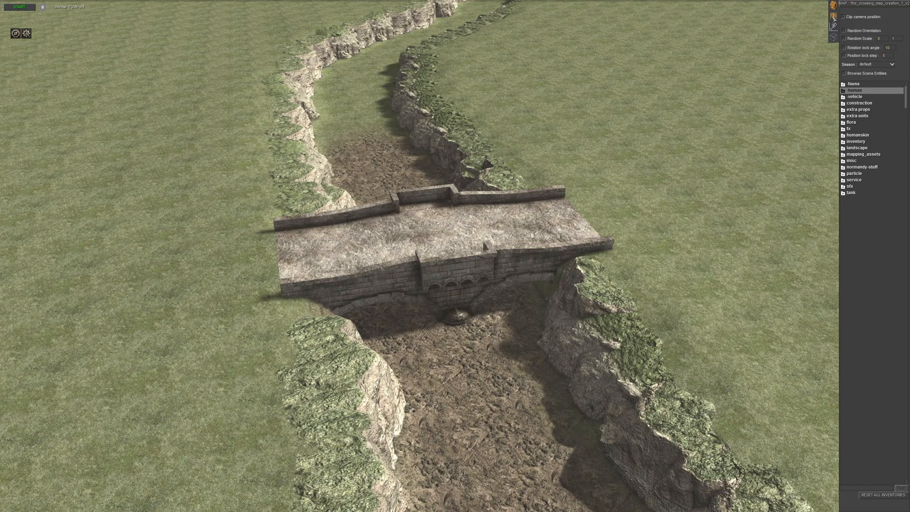
# - Return to terrain texturing and extend the mud along the unpainted riverbed beyond the bridge towards the bend
pyautogui.click(834, 16)
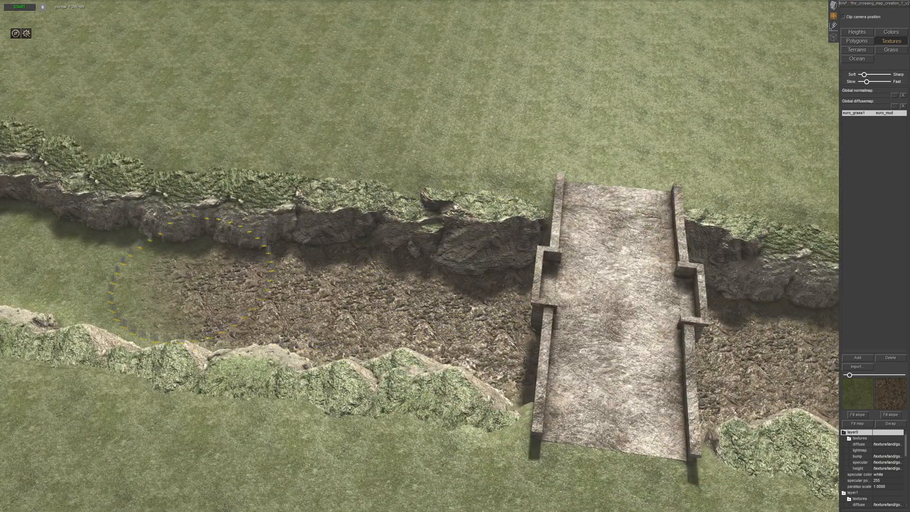
pyautogui.moveTo(160, 281); pyautogui.dragTo(216, 264, button='middle')
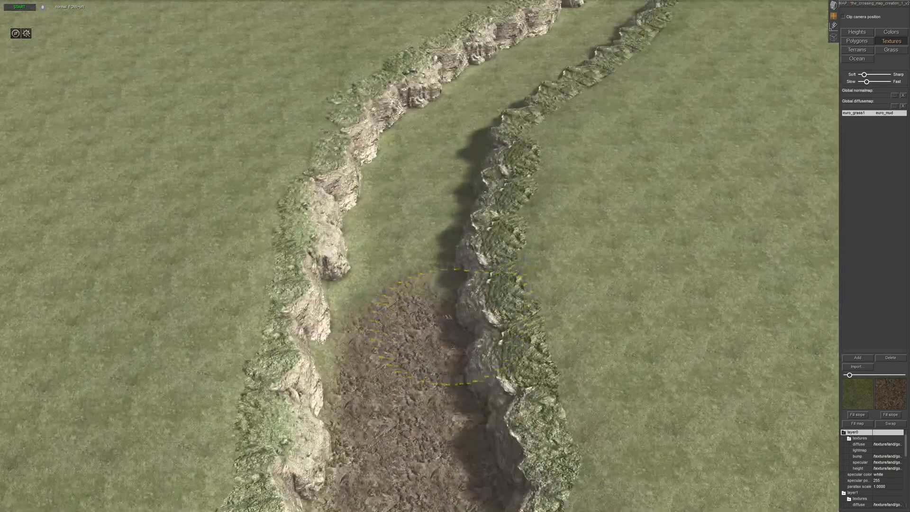
pyautogui.moveTo(369, 275)
pyautogui.mouseDown()
pyautogui.moveTo(364, 237)
pyautogui.moveTo(393, 218)
pyautogui.moveTo(417, 217)
pyautogui.mouseUp()
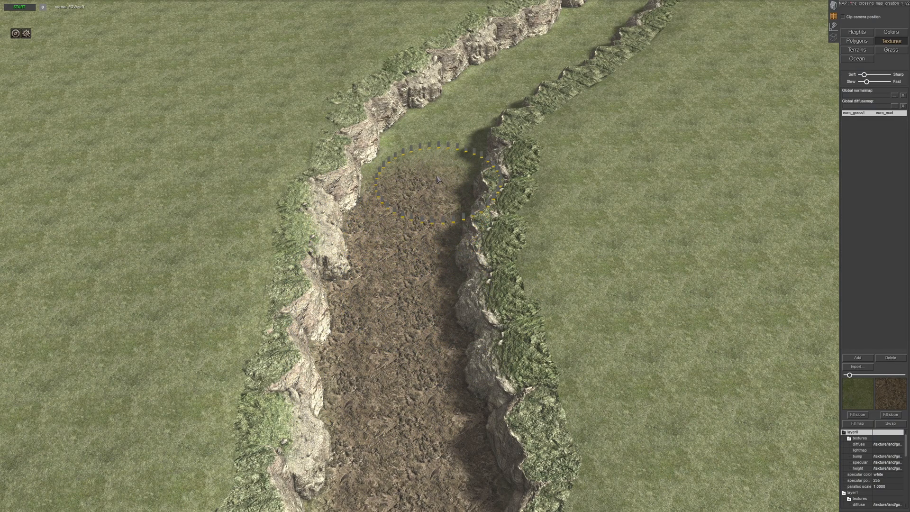
pyautogui.moveTo(423, 141); pyautogui.dragTo(411, 140)
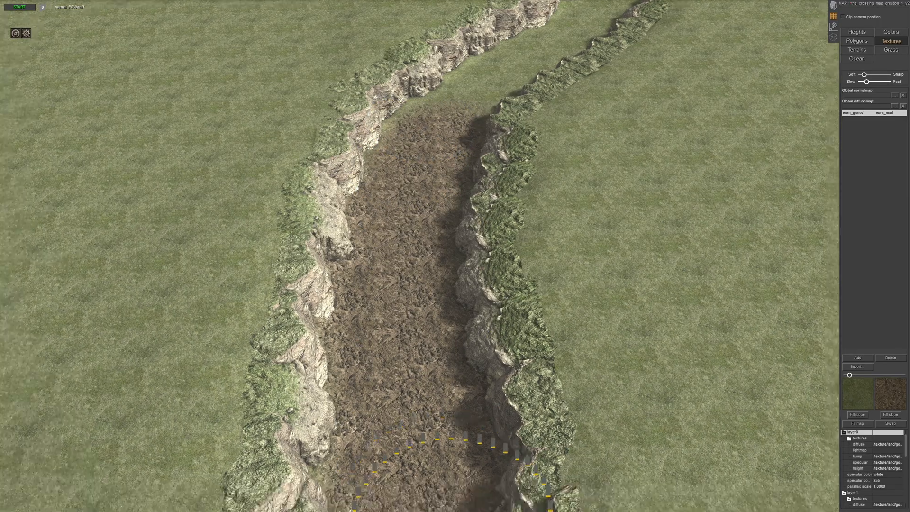
pyautogui.moveTo(457, 407)
pyautogui.mouseDown(button='middle')
pyautogui.moveTo(443, 237)
pyautogui.moveTo(453, 249)
pyautogui.mouseUp(button='middle')
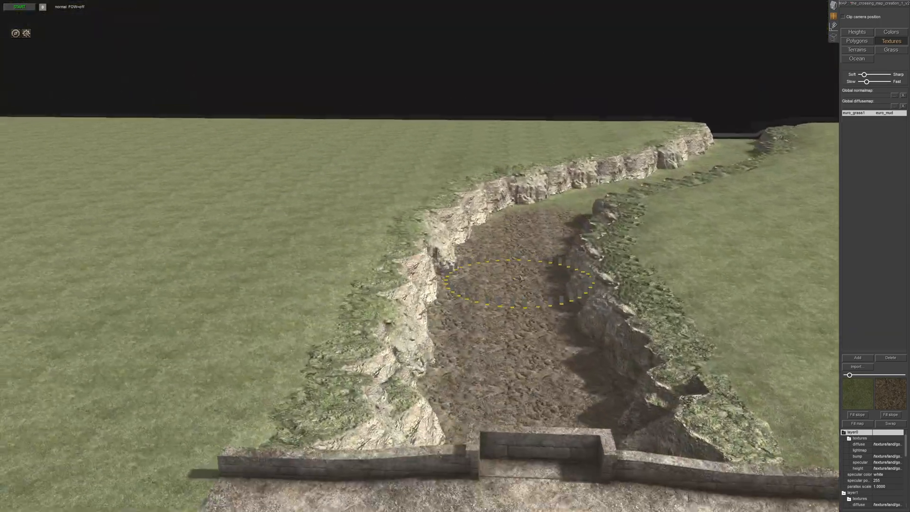
# - Paint the remaining grassy riverbed through the bend with euro_mud up to the map edge
pyautogui.moveTo(533, 142)
pyautogui.mouseDown(button='middle')
pyautogui.moveTo(483, 199)
pyautogui.moveTo(487, 302)
pyautogui.mouseUp(button='middle')
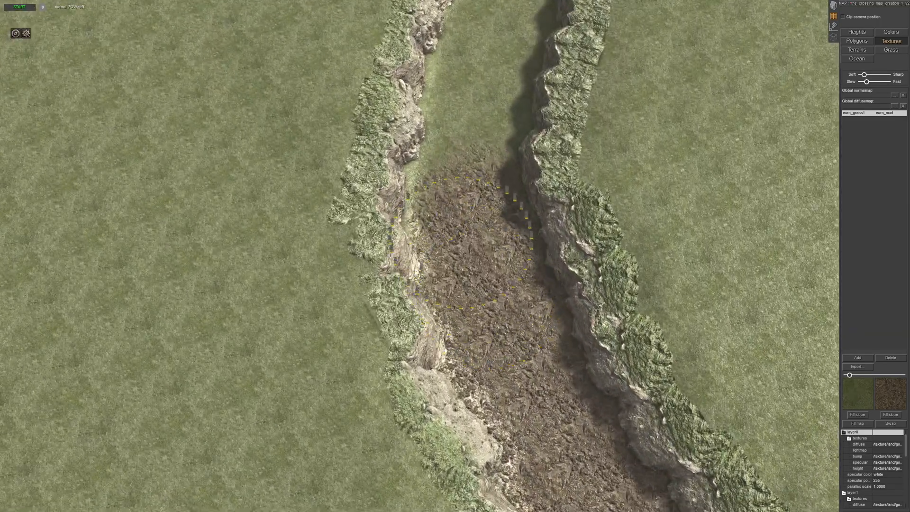
pyautogui.moveTo(444, 179); pyautogui.dragTo(490, 98)
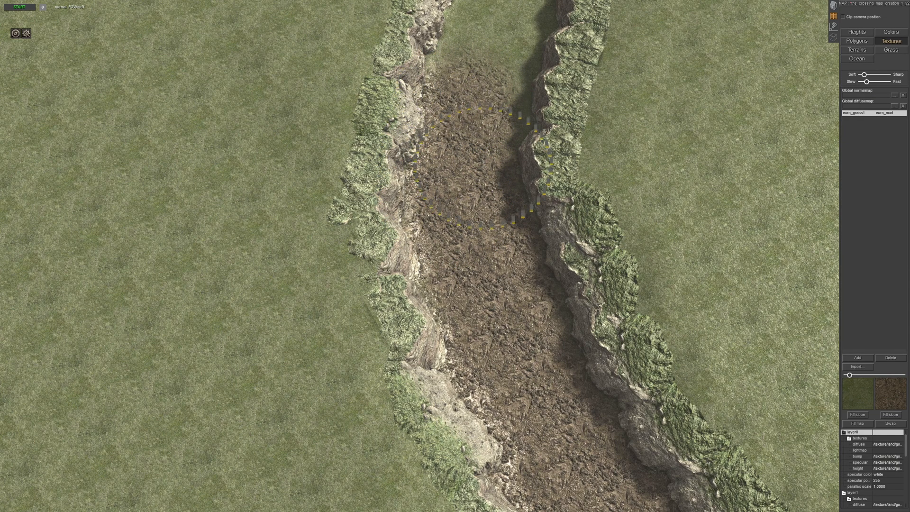
pyautogui.moveTo(492, 99); pyautogui.dragTo(450, 52, button='middle')
pyautogui.moveTo(428, 403)
pyautogui.mouseDown()
pyautogui.moveTo(427, 345)
pyautogui.moveTo(467, 233)
pyautogui.mouseUp()
pyautogui.moveTo(443, 294)
pyautogui.mouseDown(button='middle')
pyautogui.moveTo(429, 270)
pyautogui.moveTo(426, 280)
pyautogui.mouseUp(button='middle')
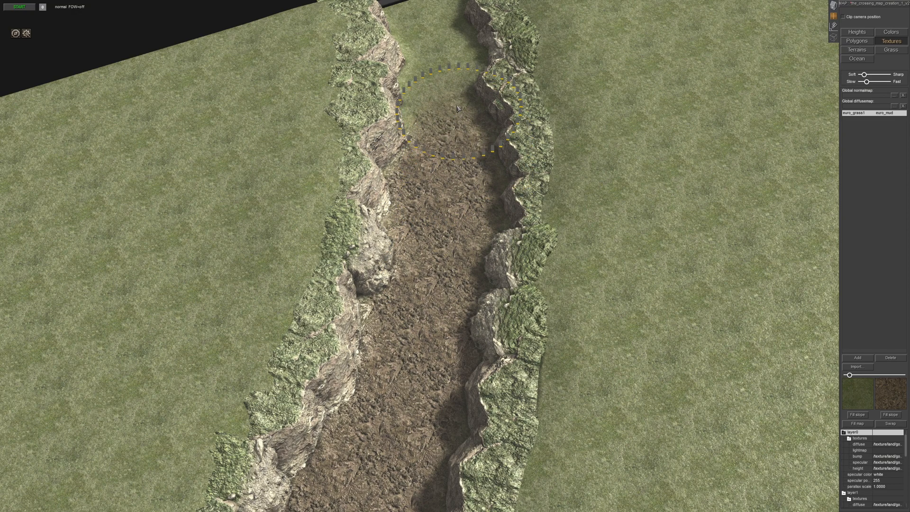
pyautogui.moveTo(428, 135); pyautogui.dragTo(422, 199, button='middle')
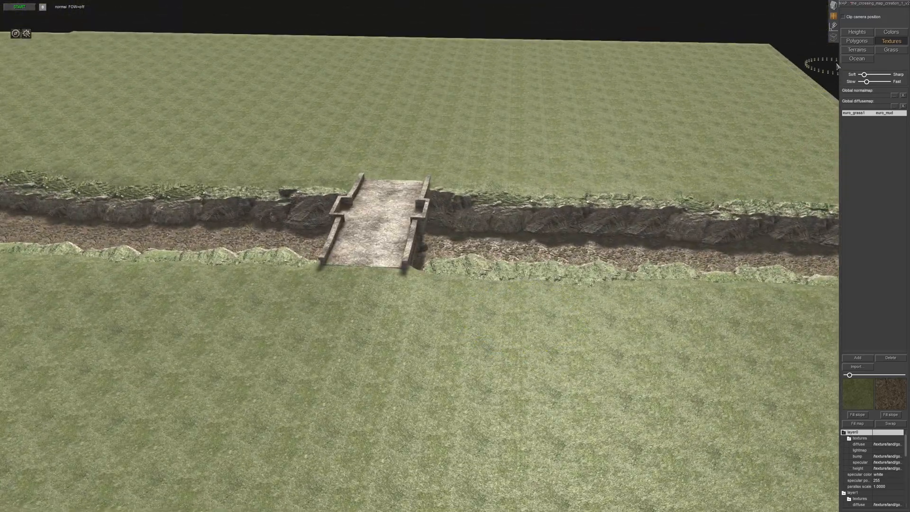
# - Assign the terrain types automatically from the painted textures with Texture FX and check them around the bridge
pyautogui.click(857, 50)
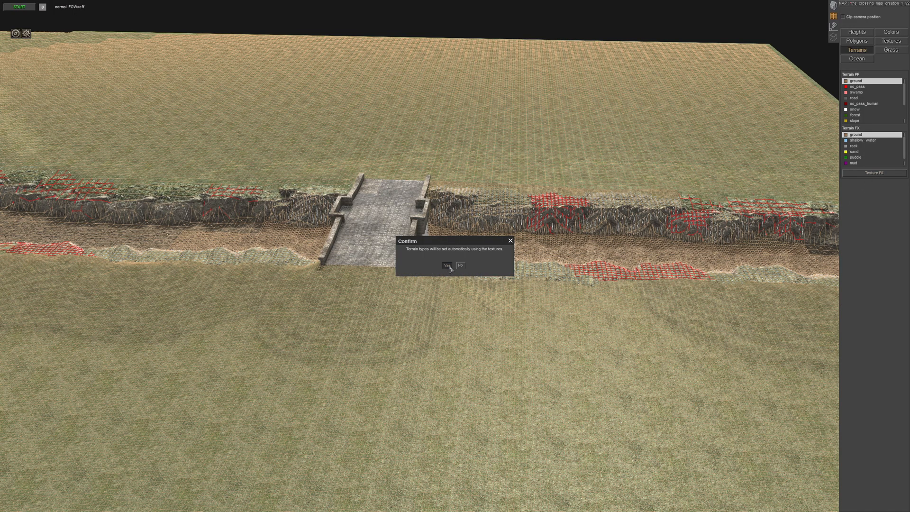
pyautogui.click(447, 265)
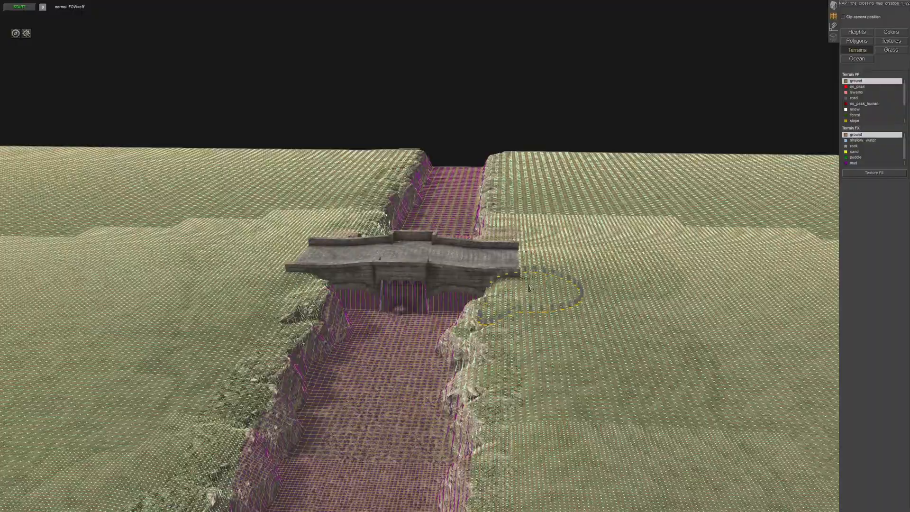
pyautogui.scroll(-3, 530, 287)
pyautogui.moveTo(530, 288); pyautogui.dragTo(453, 265, button='middle')
pyautogui.scroll(4, 419, 314)
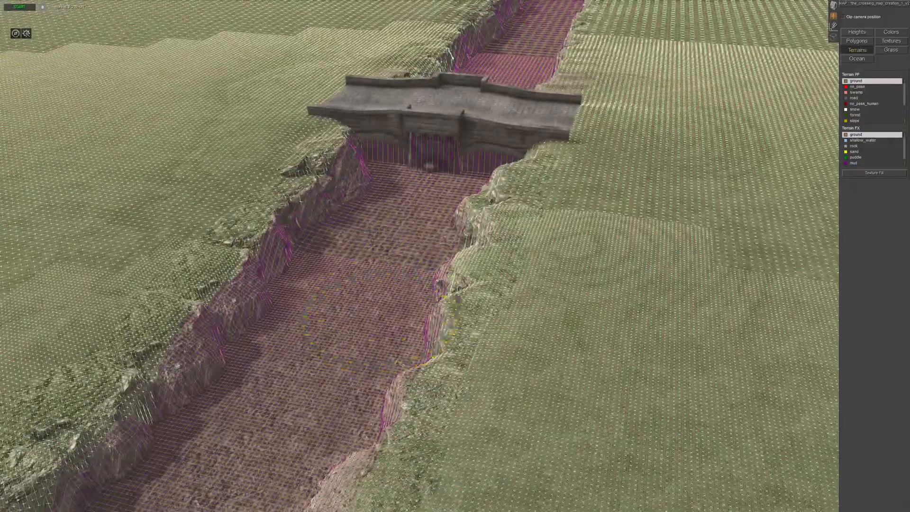
pyautogui.scroll(3, 479, 284)
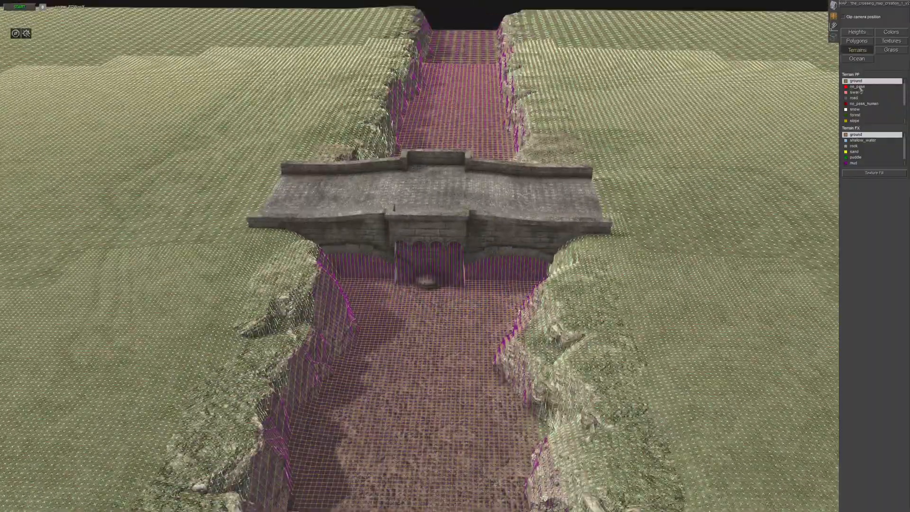
# - Switch to entity mode and open the landscape category of the entity library
pyautogui.click(835, 7)
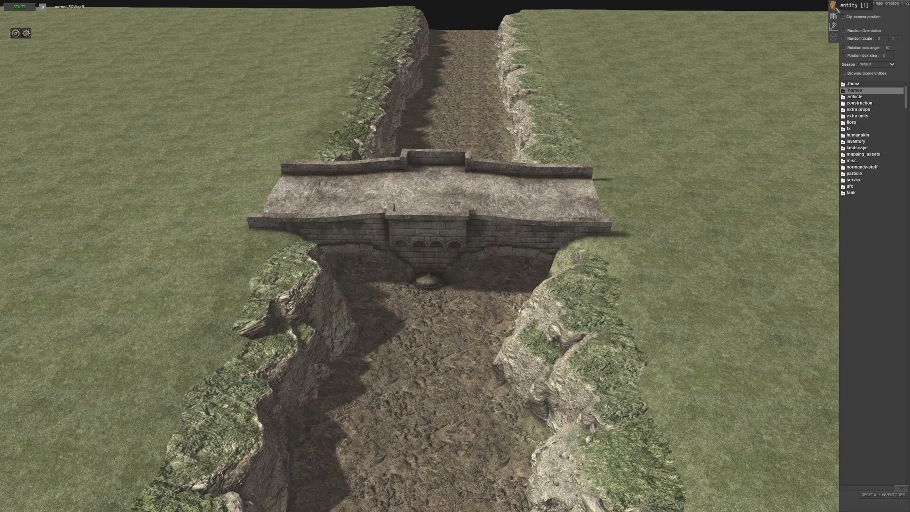
pyautogui.scroll(-3, 555, 352)
pyautogui.moveTo(555, 352); pyautogui.dragTo(705, 264, button='middle')
pyautogui.scroll(-3, 705, 264)
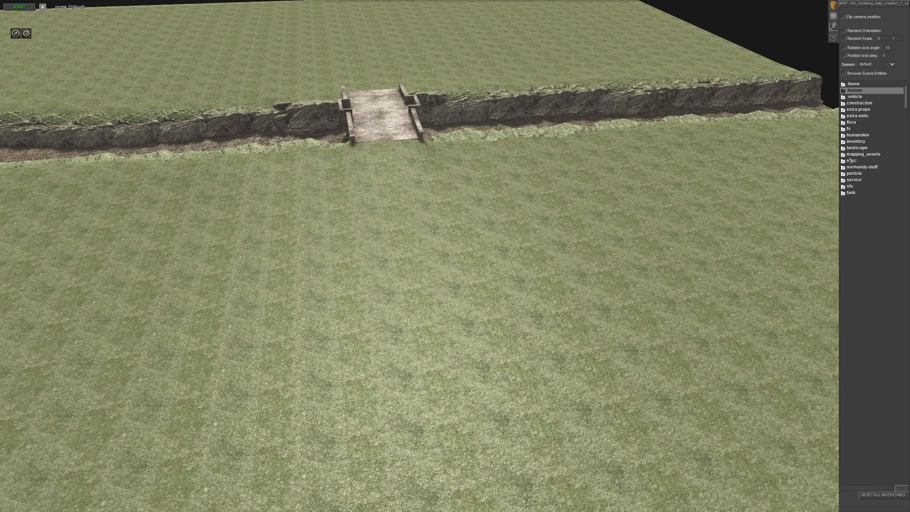
pyautogui.click(853, 154)
pyautogui.click(849, 154)
pyautogui.click(852, 148)
pyautogui.moveTo(582, 226); pyautogui.dragTo(545, 216, button='middle')
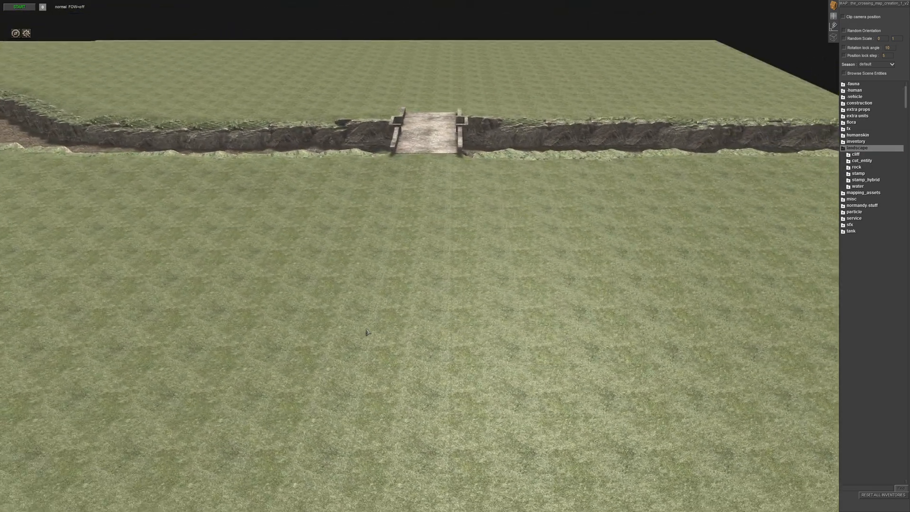
pyautogui.moveTo(411, 380); pyautogui.dragTo(461, 318, button='middle')
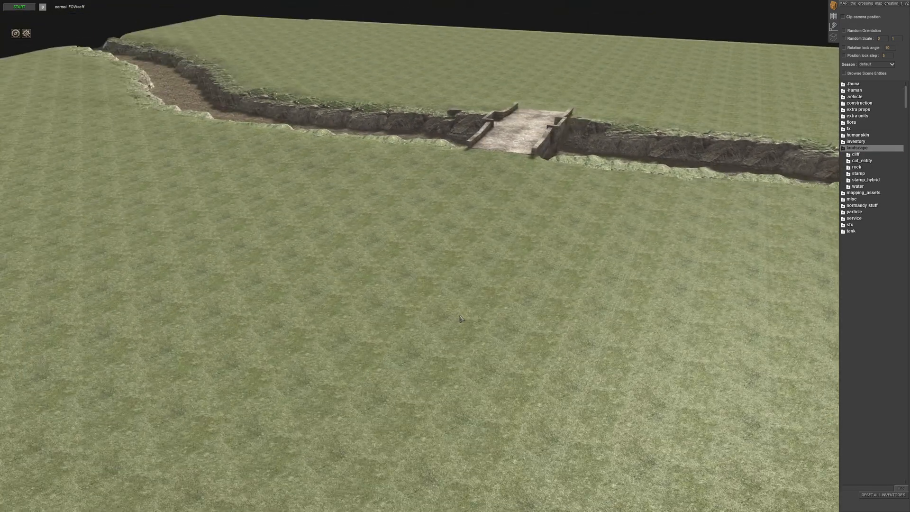
# - Open the stamp, _west, summer and road folders and choose the euro_cobble stamp
pyautogui.click(856, 173)
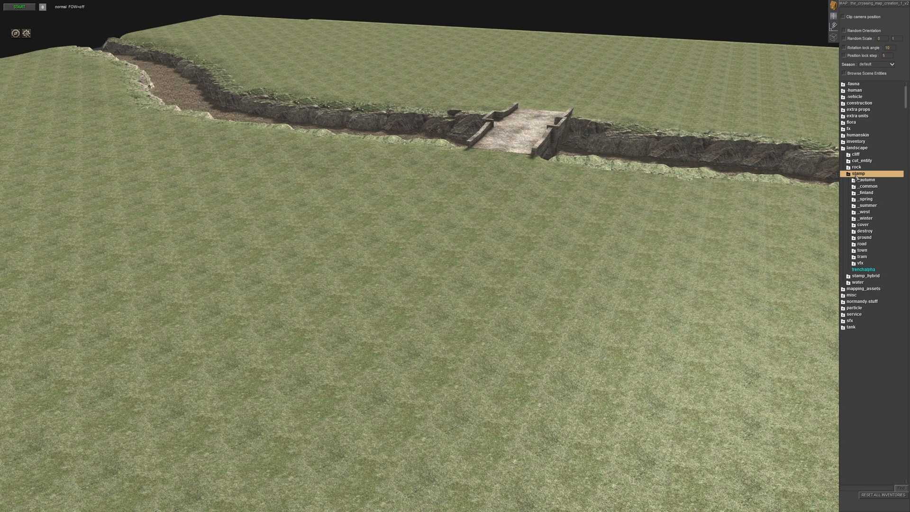
pyautogui.click(858, 212)
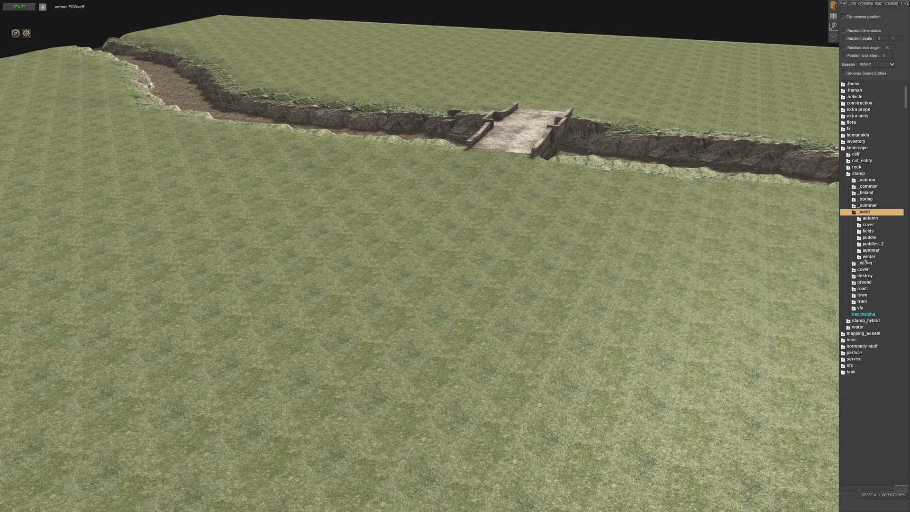
pyautogui.click(871, 250)
pyautogui.click(872, 269)
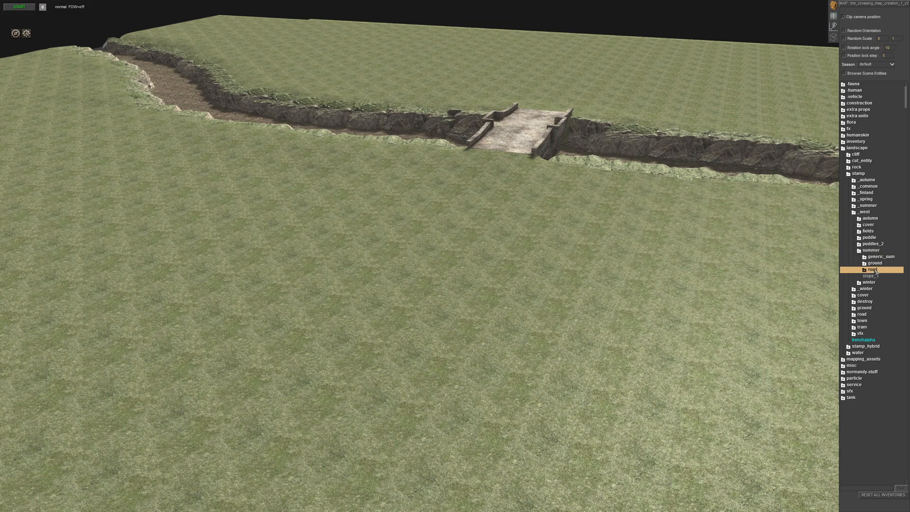
pyautogui.click(880, 276)
# - Place a straight euro_dirt_track stamp and its curved variant on the grass in front of the bridge
pyautogui.scroll(2, 502, 318)
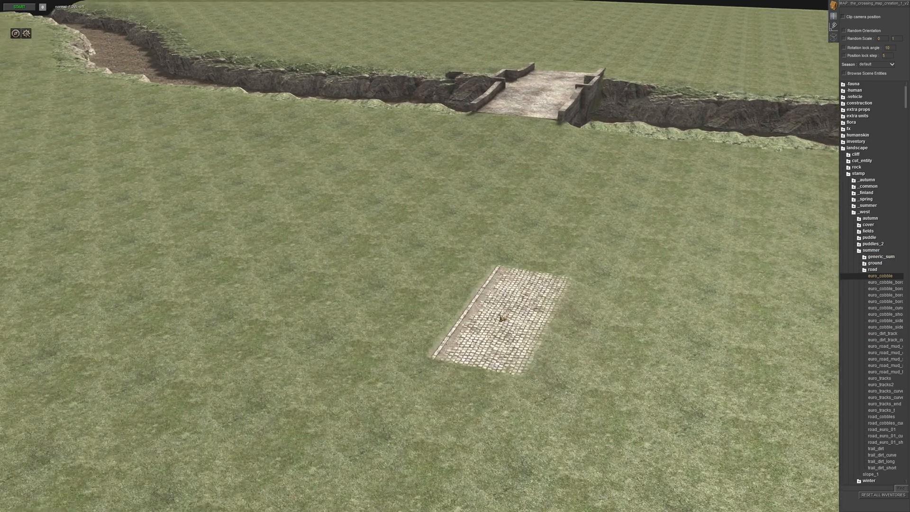
pyautogui.press('Down')
pyautogui.scroll(2, 445, 322)
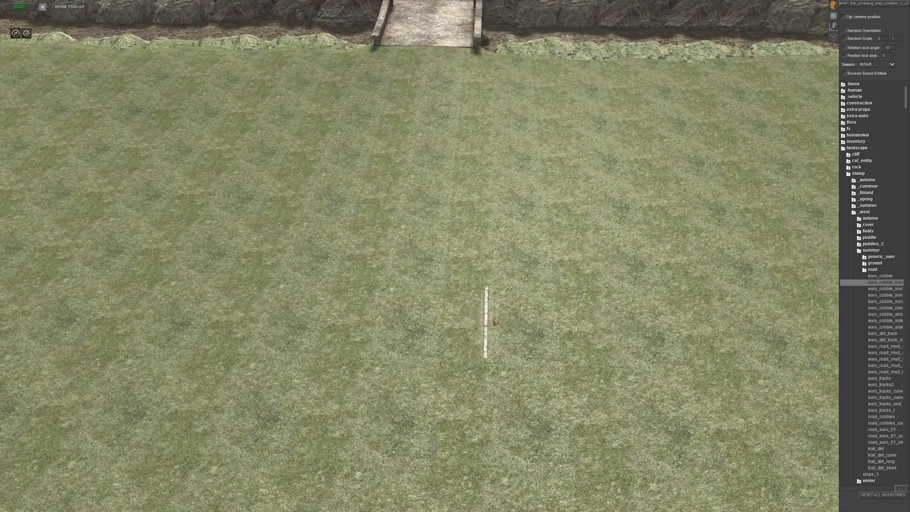
pyautogui.press('Down')
pyautogui.press('Down')
pyautogui.press('Down')
pyautogui.press('Down')
pyautogui.press('Down')
pyautogui.press('Down')
pyautogui.press('Down')
pyautogui.press('Down')
pyautogui.press('Down')
pyautogui.press('Up')
pyautogui.click(360, 252)
# - Preview the euro_road_mud stamp variants on the grass beside the dirt tracks
pyautogui.press('Down')
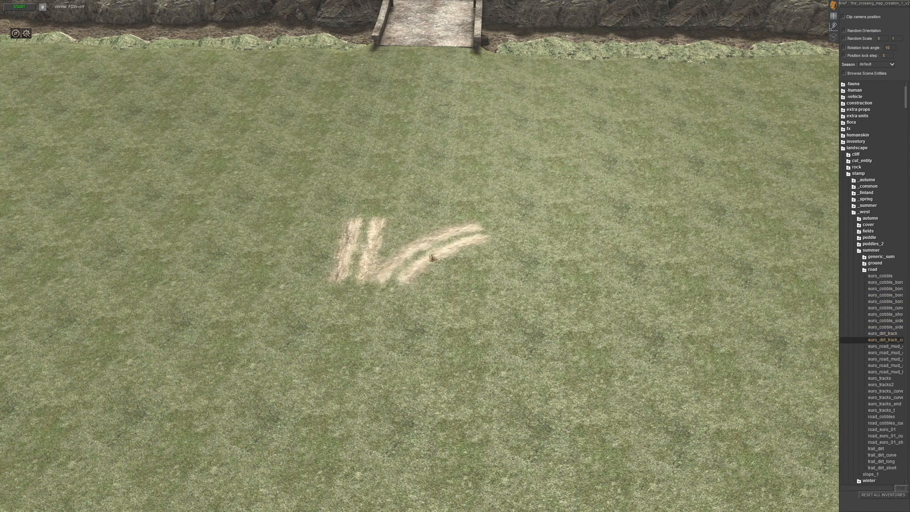
pyautogui.click(435, 259)
pyautogui.press('Down')
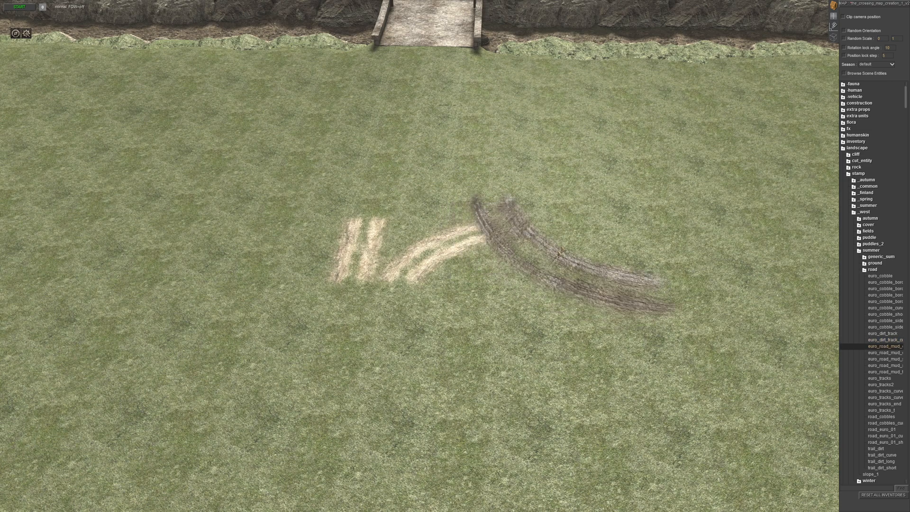
pyautogui.press('Down')
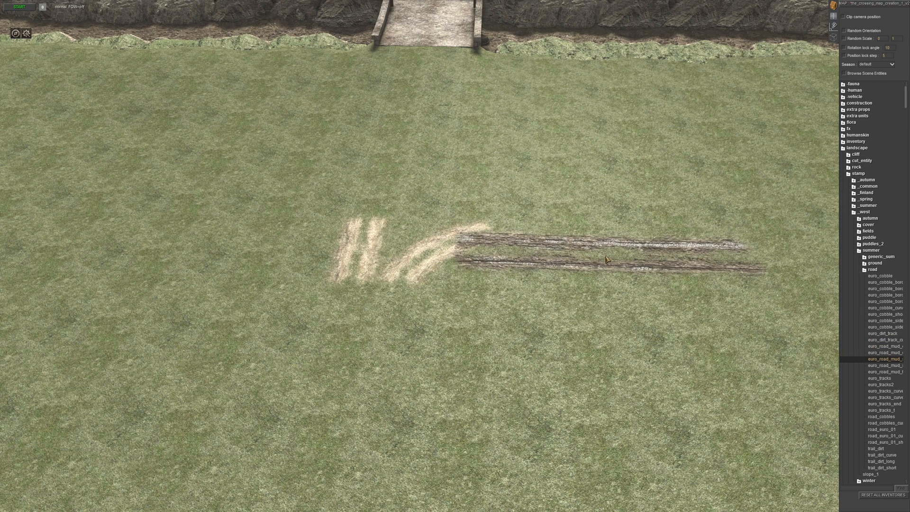
pyautogui.press('Down')
pyautogui.scroll(-3, 616, 301)
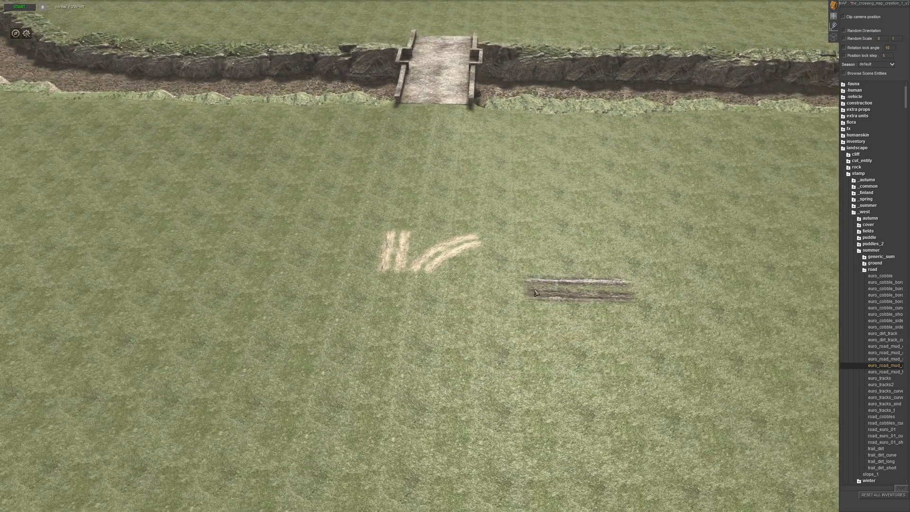
pyautogui.press('Down')
pyautogui.scroll(2, 542, 292)
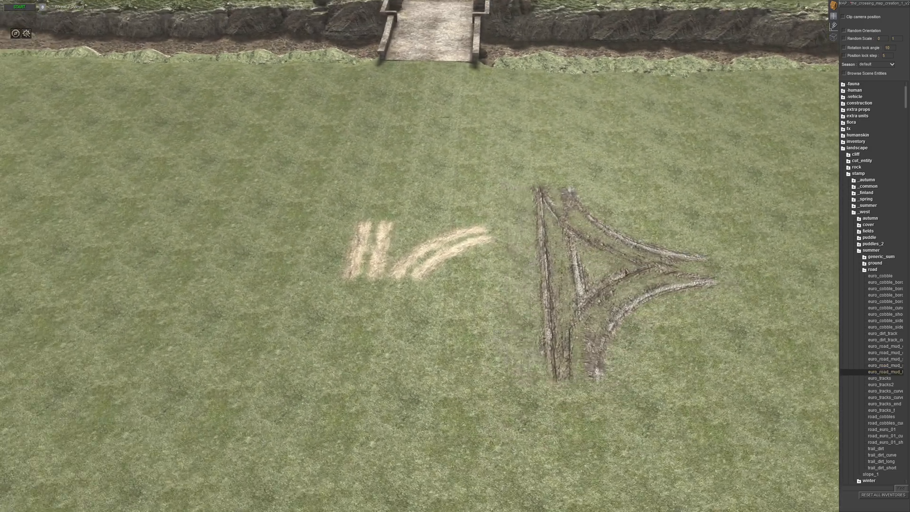
# - Place euro_tracks, euro_tracks2, both curved euro_tracks variants and euro_tracks_end in a row beside the dirt tracks
pyautogui.press('Down')
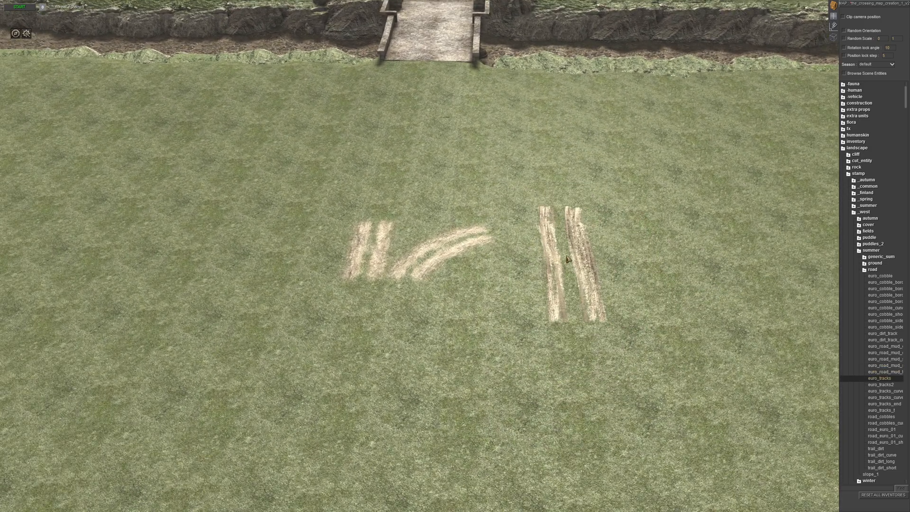
pyautogui.click(557, 242)
pyautogui.press('Down')
pyautogui.click(632, 239)
pyautogui.press('Down')
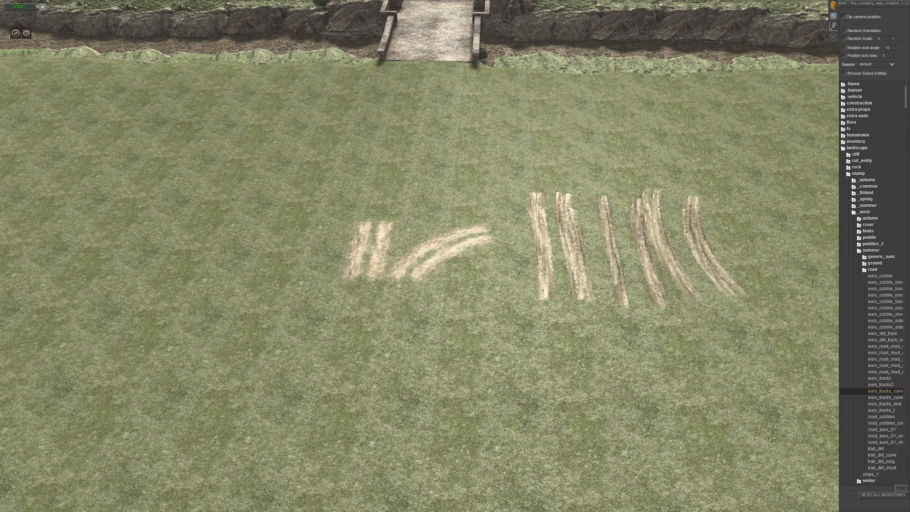
pyautogui.click(716, 247)
pyautogui.press('Down')
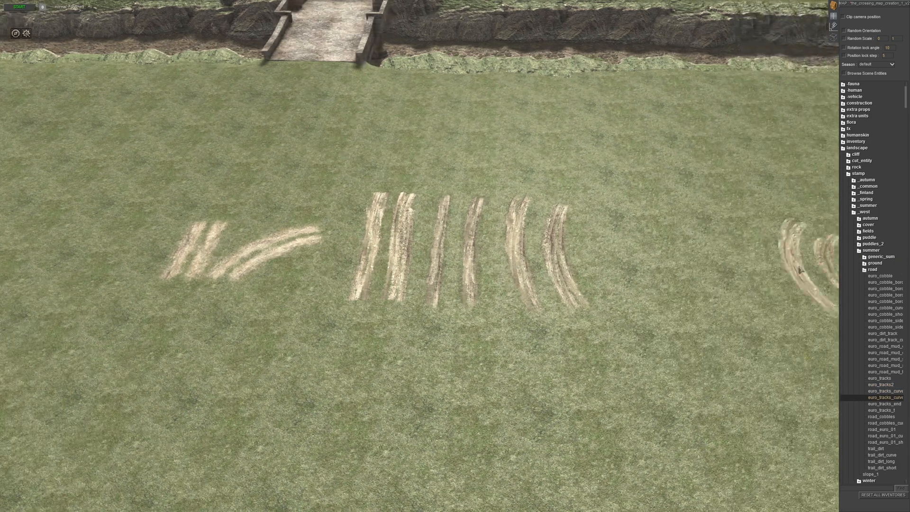
pyautogui.click(636, 254)
pyautogui.press('Down')
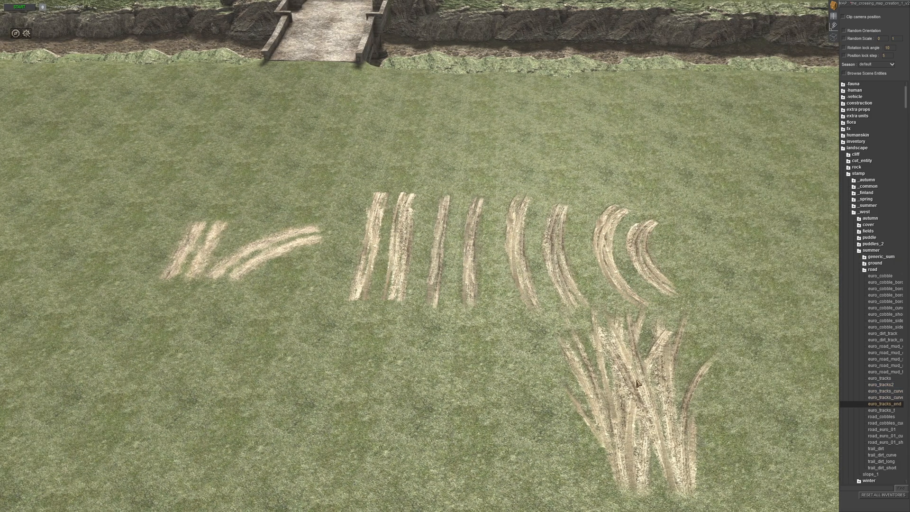
pyautogui.scroll(-5, 445, 311)
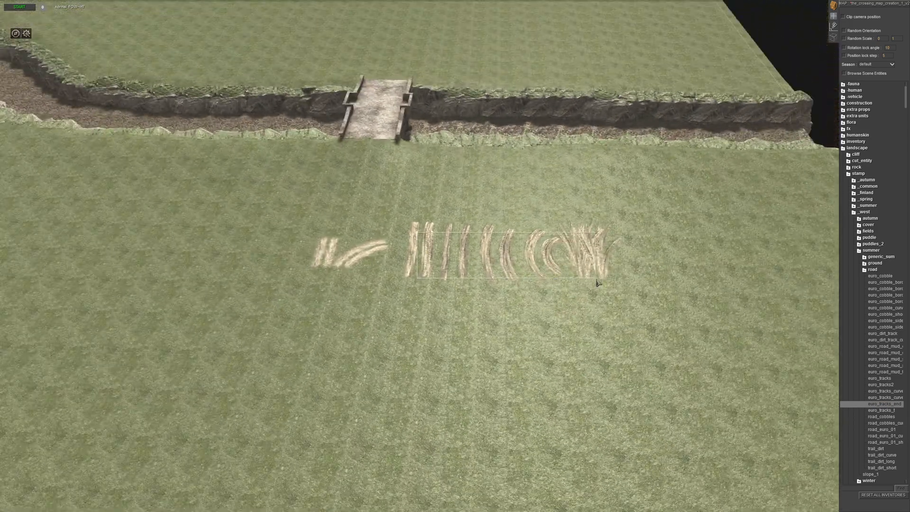
# - Select the placed track stamps and the two dirt track stamps and move them to the map's far corner
pyautogui.moveTo(596, 280); pyautogui.dragTo(598, 280)
pyautogui.press('Right')
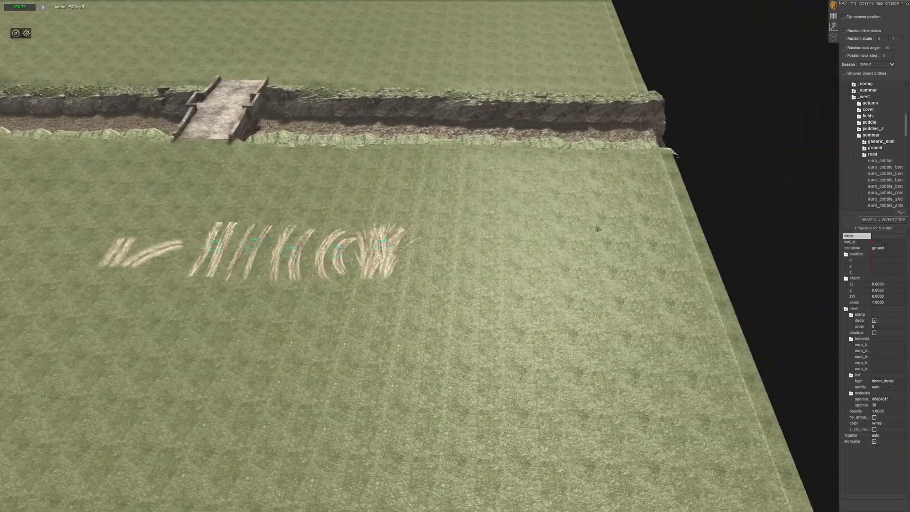
pyautogui.moveTo(497, 290); pyautogui.dragTo(734, 238, button='middle')
pyautogui.rightClick(702, 89)
pyautogui.moveTo(386, 222); pyautogui.dragTo(455, 259)
pyautogui.rightClick(470, 197)
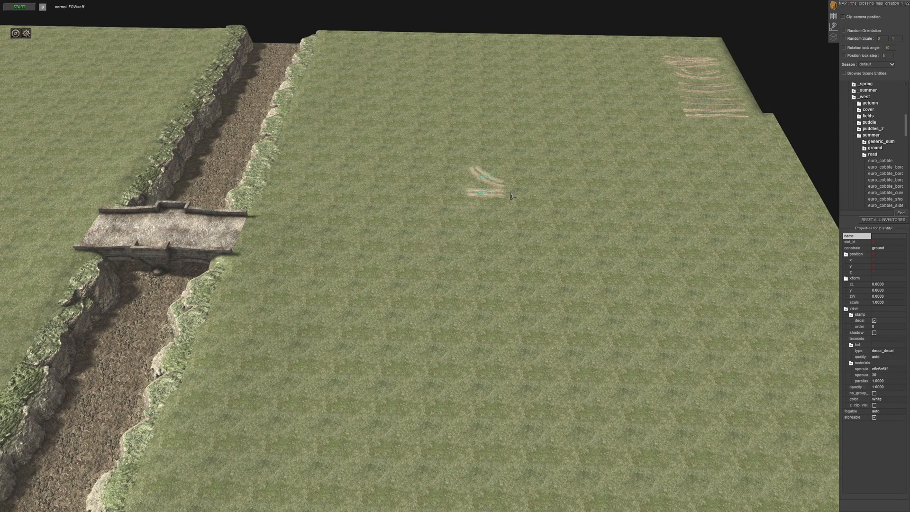
pyautogui.click(636, 93)
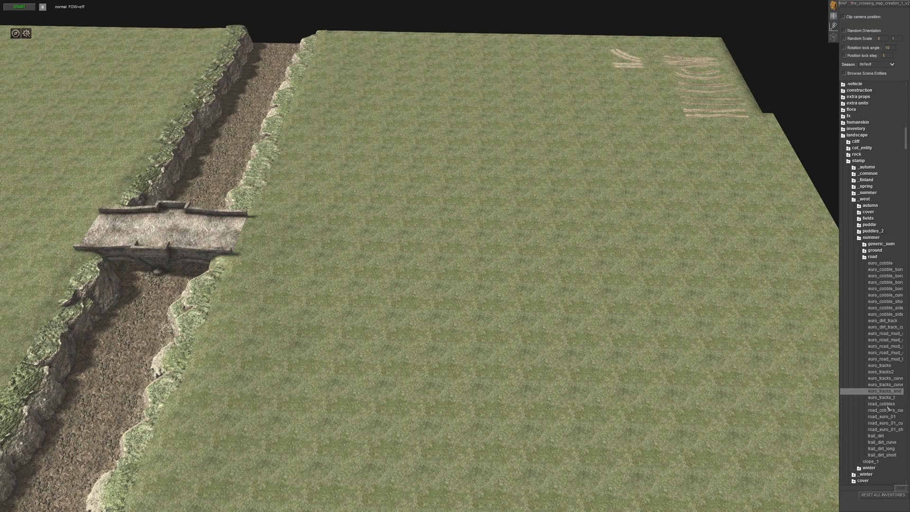
# - Add the euro_tracks junction stamp and a straight road_euro_01 stamp to the samples in the map corner
pyautogui.press('Up')
pyautogui.press('Down')
pyautogui.press('Up')
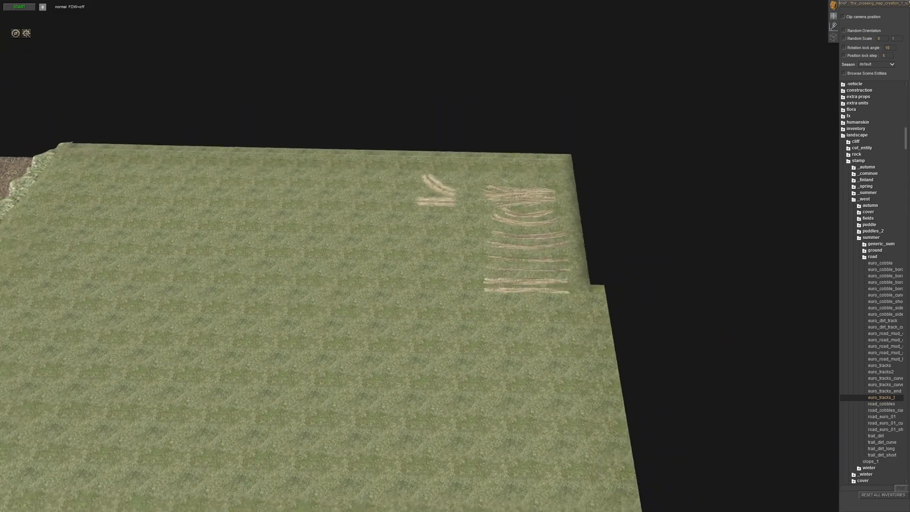
pyautogui.click(363, 285)
pyautogui.press('Down')
pyautogui.press('Down')
pyautogui.press('Down')
pyautogui.press('Down')
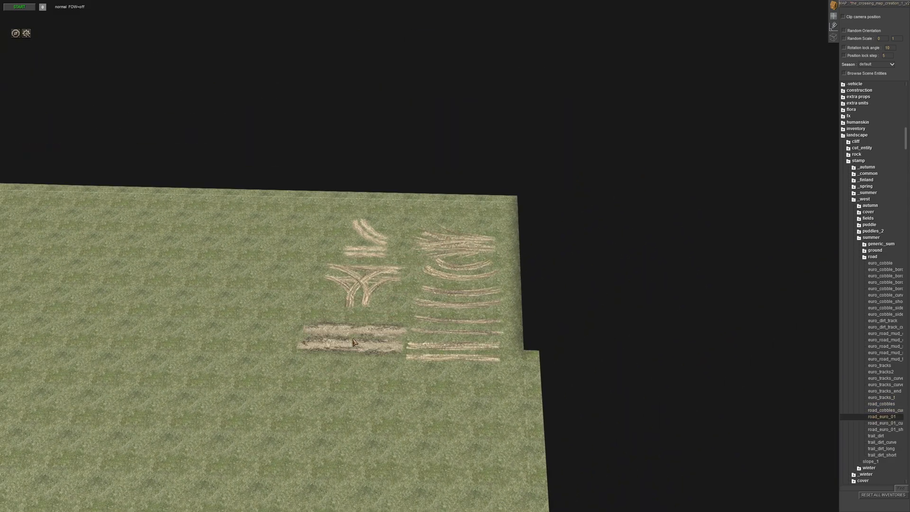
pyautogui.press('Up')
pyautogui.click(346, 331)
# - Add the curved and short road_euro_01 stamps to the sample group in the map corner
pyautogui.press('Down')
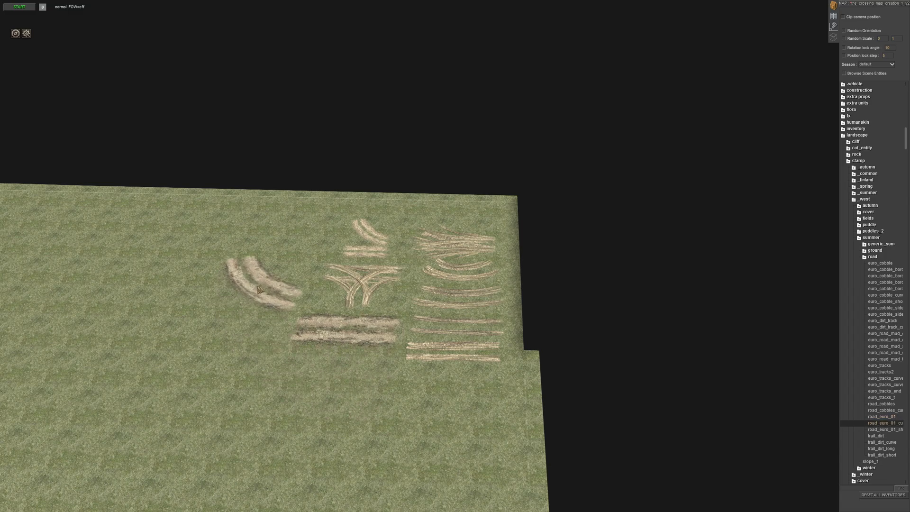
pyautogui.click(285, 225)
pyautogui.press('Down')
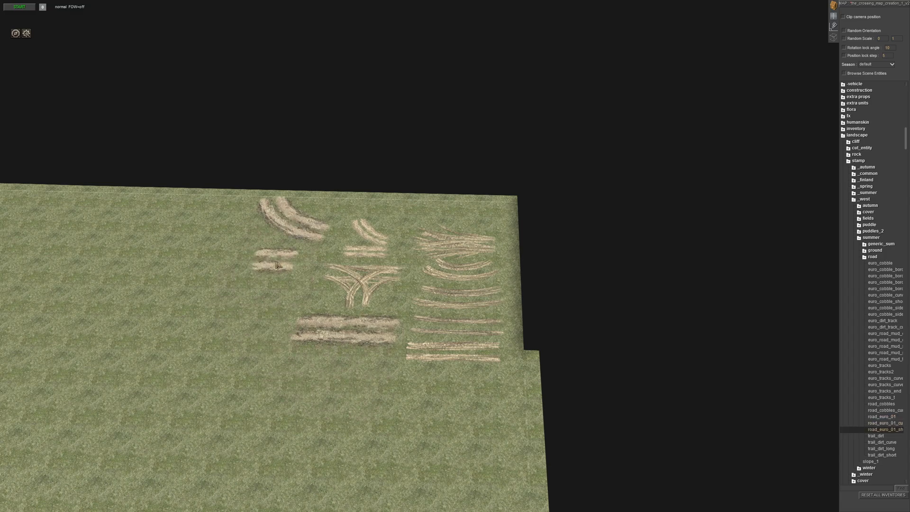
pyautogui.click(293, 266)
pyautogui.press('Down')
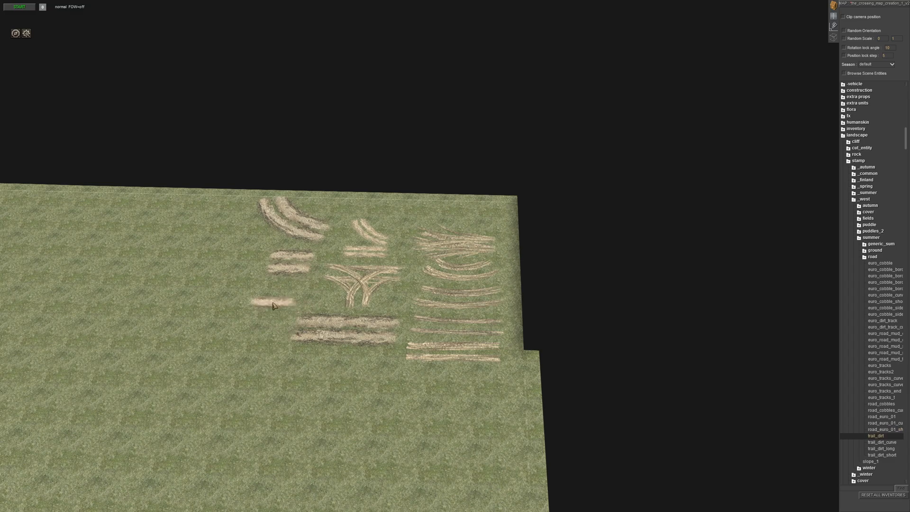
# - Tidy the straight road_euro_01 sample's position, copy it and align the copy with the end of the bridge deck
pyautogui.moveTo(338, 331); pyautogui.dragTo(252, 296)
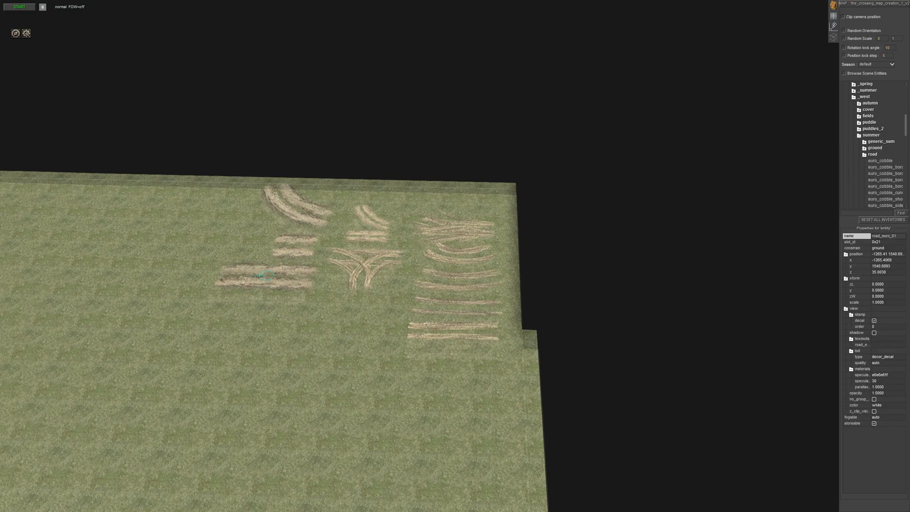
pyautogui.moveTo(252, 295); pyautogui.dragTo(270, 266, button='middle')
pyautogui.scroll(-3, 238, 261)
pyautogui.moveTo(353, 208); pyautogui.dragTo(331, 351, button='middle')
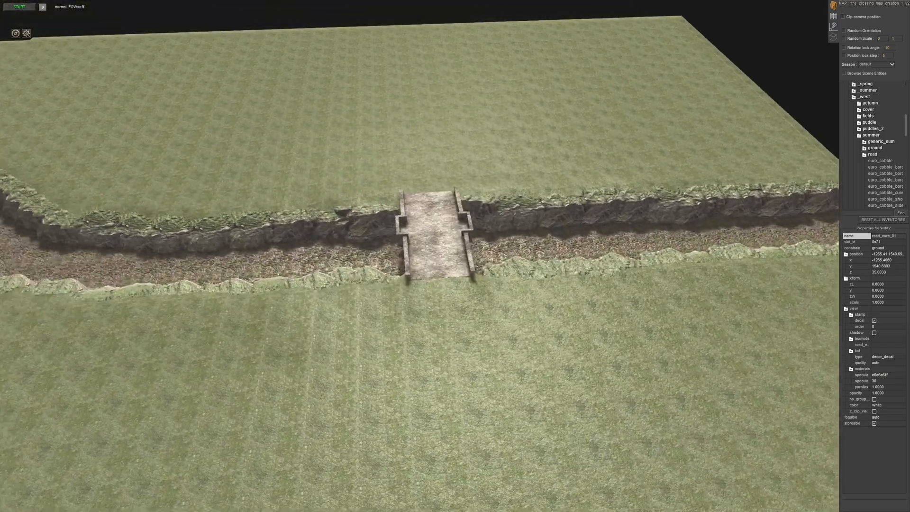
pyautogui.scroll(4, 467, 371)
pyautogui.hotkey('ctrl', 'c')
pyautogui.hotkey('ctrl', 'v')
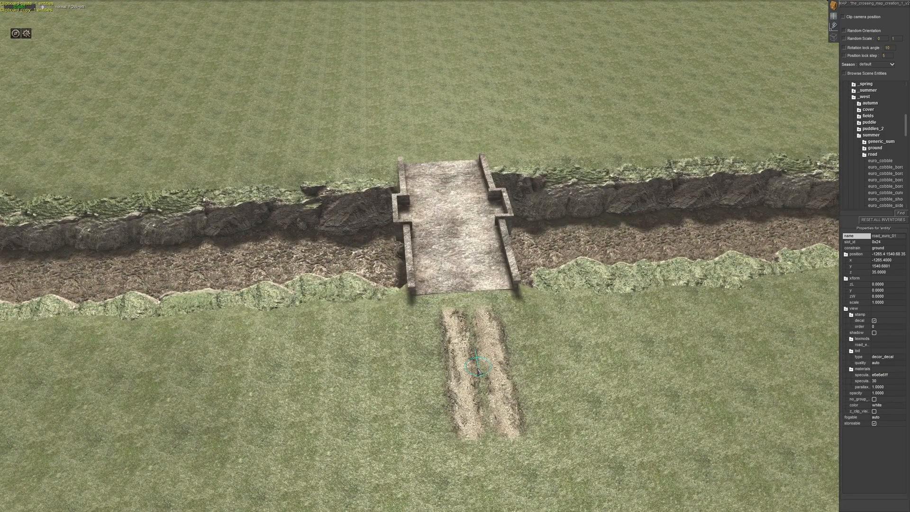
pyautogui.moveTo(478, 370); pyautogui.dragTo(476, 347)
pyautogui.moveTo(476, 346); pyautogui.dragTo(454, 320, button='middle')
pyautogui.scroll(3, 474, 340)
pyautogui.scroll(-2, 459, 310)
pyautogui.moveTo(460, 310); pyautogui.dragTo(437, 309)
# - Duplicate the road_euro_01 stamp at the bridge and place the copy partly overlapping alongside to widen the road
pyautogui.hotkey('ctrl', 'c')
pyautogui.hotkey('ctrl', 'v')
pyautogui.moveTo(463, 250); pyautogui.dragTo(457, 244)
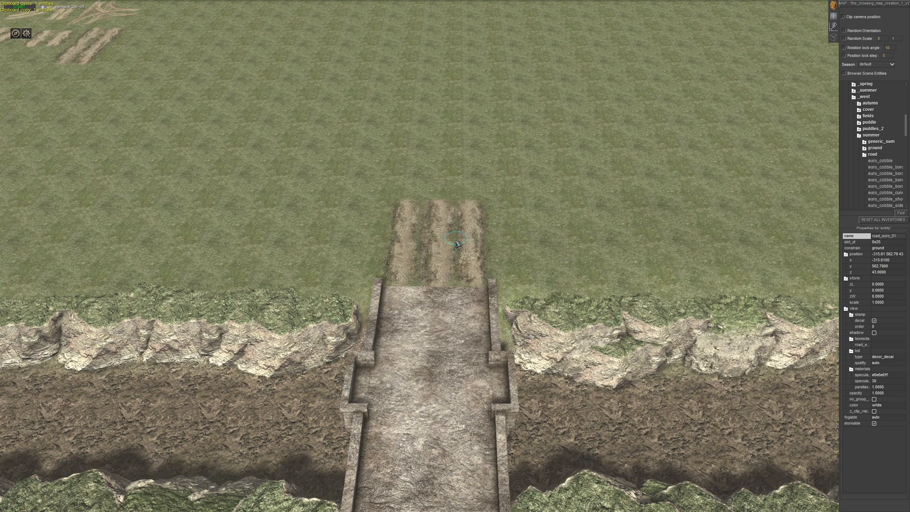
pyautogui.scroll(4, 440, 271)
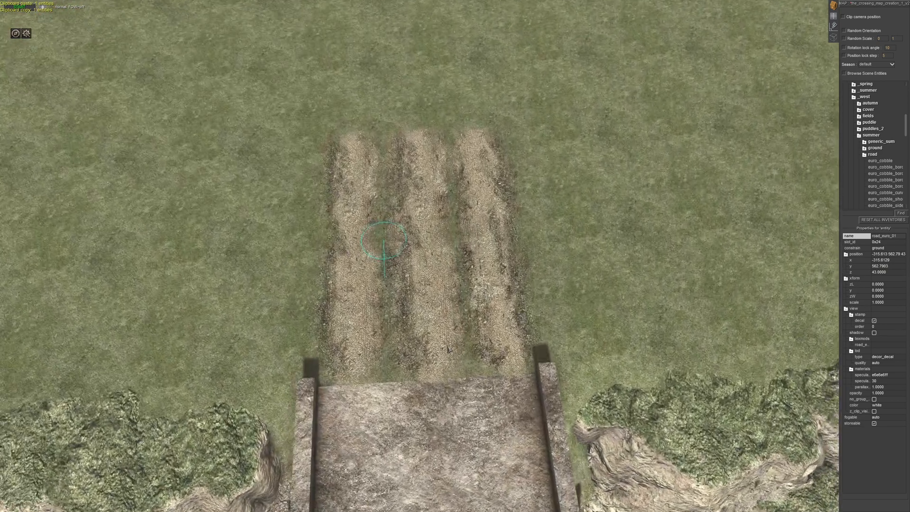
pyautogui.moveTo(487, 271); pyautogui.dragTo(484, 282)
pyautogui.scroll(-2, 384, 270)
pyautogui.click(416, 265)
# - Try changing the stamp order of the overlapping road_euro_01 stamps at the bridge
pyautogui.scroll(-1, 467, 279)
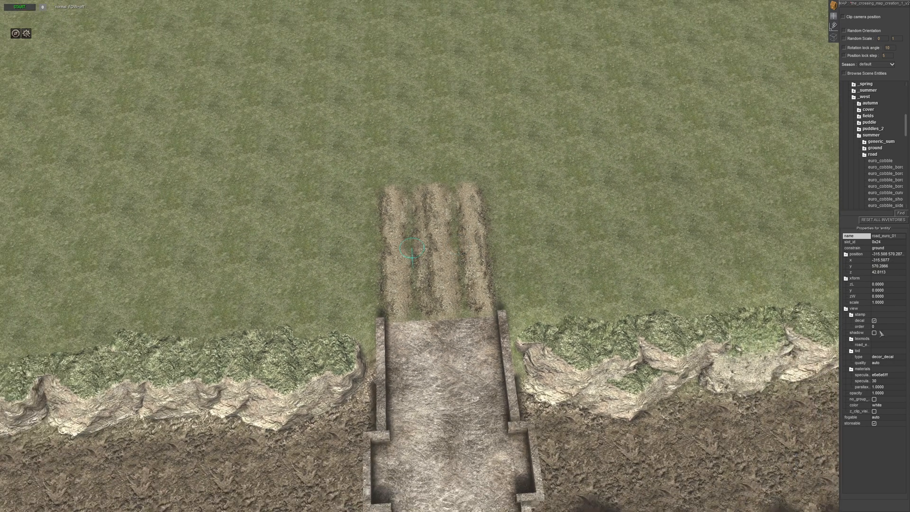
pyautogui.press('Return')
pyautogui.moveTo(560, 282); pyautogui.dragTo(545, 264, button='middle')
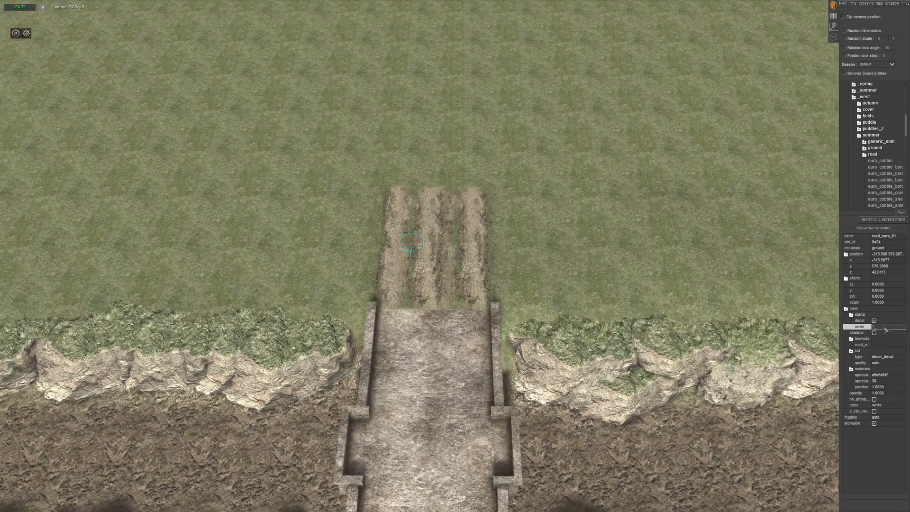
pyautogui.press('Return')
pyautogui.moveTo(462, 266)
pyautogui.mouseDown(button='middle')
pyautogui.moveTo(435, 243)
pyautogui.moveTo(459, 255)
pyautogui.mouseUp(button='middle')
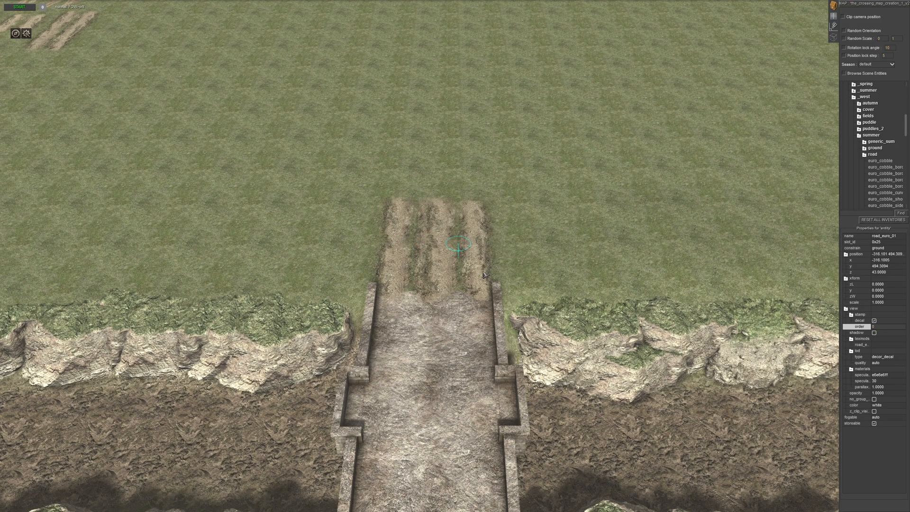
# - Delete the second road stamp at the bridge and place a fresh road_euro_01 copy overlapping the first one
pyautogui.press('Delete')
pyautogui.moveTo(425, 256); pyautogui.dragTo(425, 257)
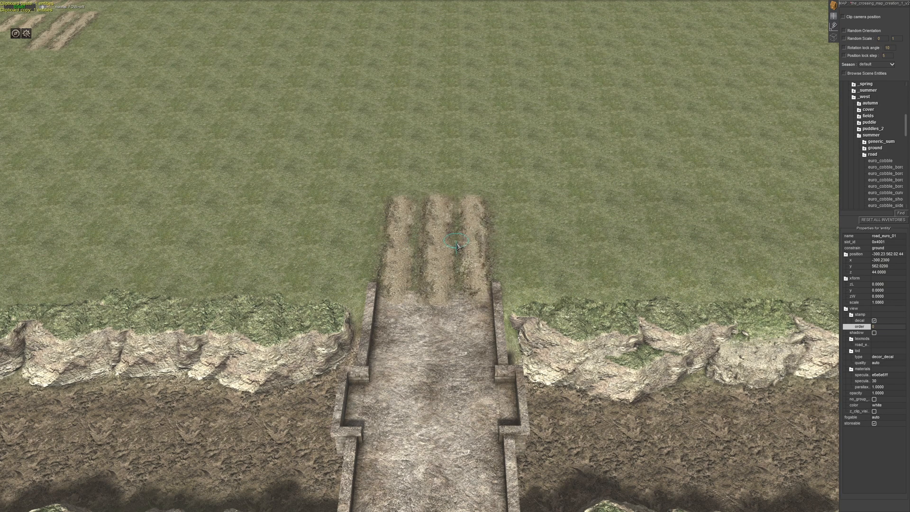
pyautogui.click(514, 228)
pyautogui.moveTo(514, 228); pyautogui.dragTo(500, 315, button='middle')
pyautogui.moveTo(489, 286); pyautogui.dragTo(489, 293)
# - Copy the two overlapping road_euro_01 stamps at the bridge together and place the duplicate pair end to end beyond them
pyautogui.moveTo(490, 293); pyautogui.dragTo(429, 246, button='middle')
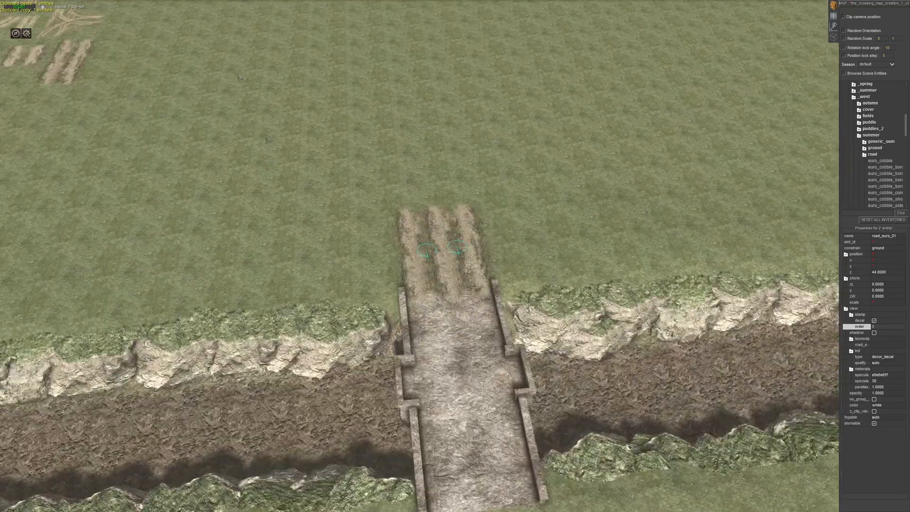
pyautogui.moveTo(429, 247); pyautogui.dragTo(428, 185, button='right')
pyautogui.hotkey('ctrl', 'c')
pyautogui.hotkey('ctrl', 'v')
pyautogui.moveTo(428, 184); pyautogui.dragTo(435, 242)
pyautogui.moveTo(436, 249); pyautogui.dragTo(421, 272, button='middle')
# - Extend the doubled road to the map edge with further copies of the road_euro_01 pair placed end to end
pyautogui.hotkey('ctrl', 'v')
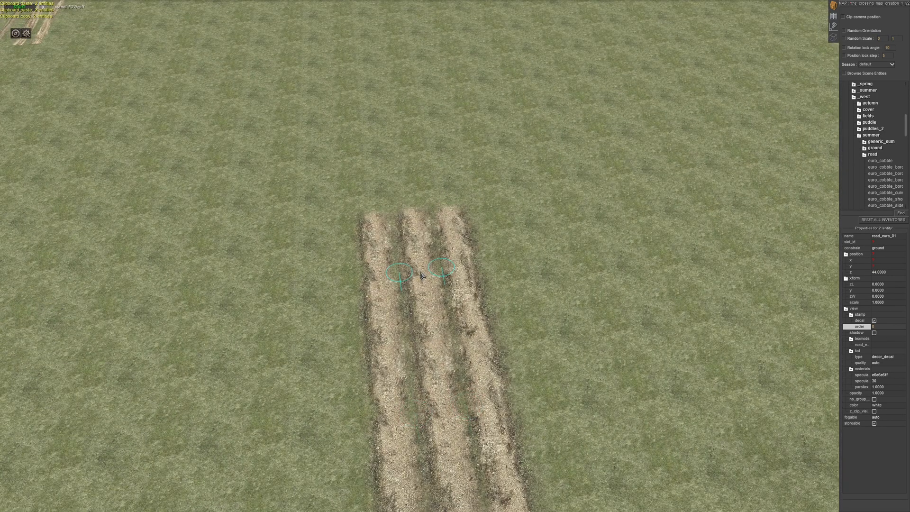
pyautogui.hotkey('ctrl', 'v')
pyautogui.moveTo(396, 170); pyautogui.dragTo(403, 172)
pyautogui.moveTo(403, 172); pyautogui.dragTo(390, 320, button='right')
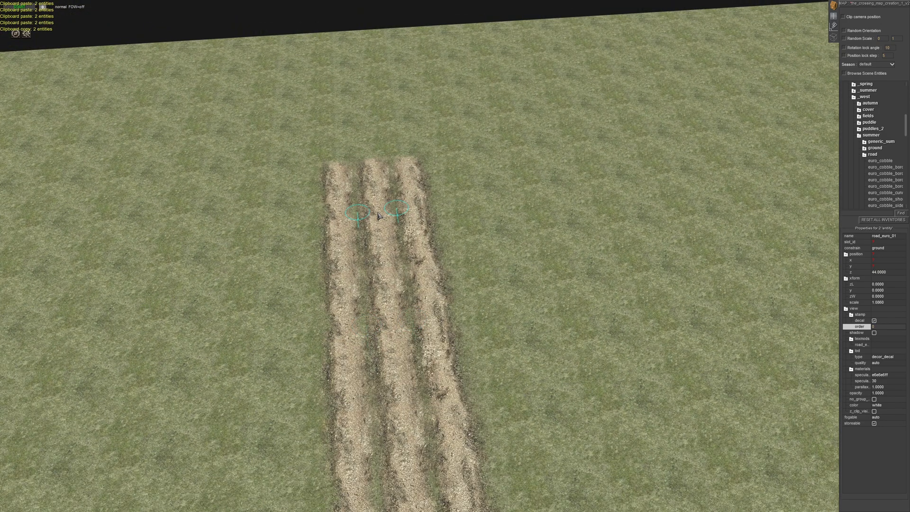
pyautogui.hotkey('ctrl', 'v')
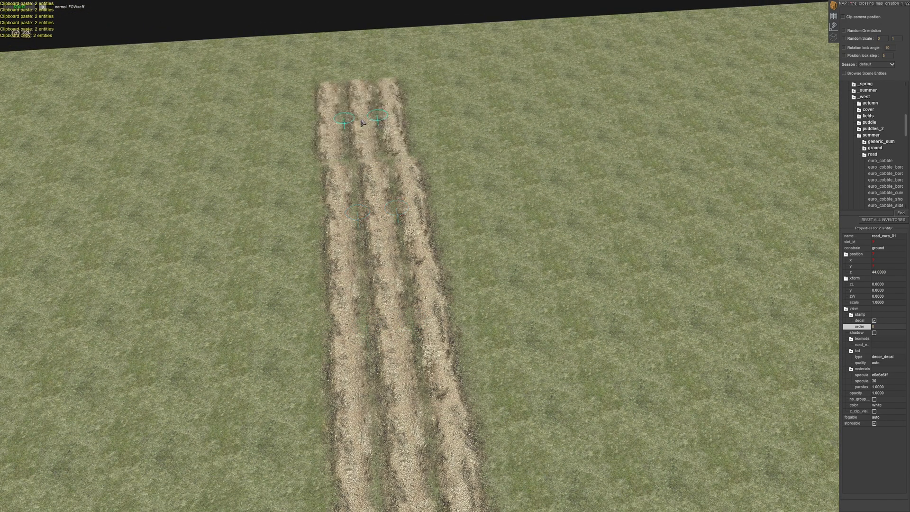
pyautogui.hotkey('ctrl', 'v')
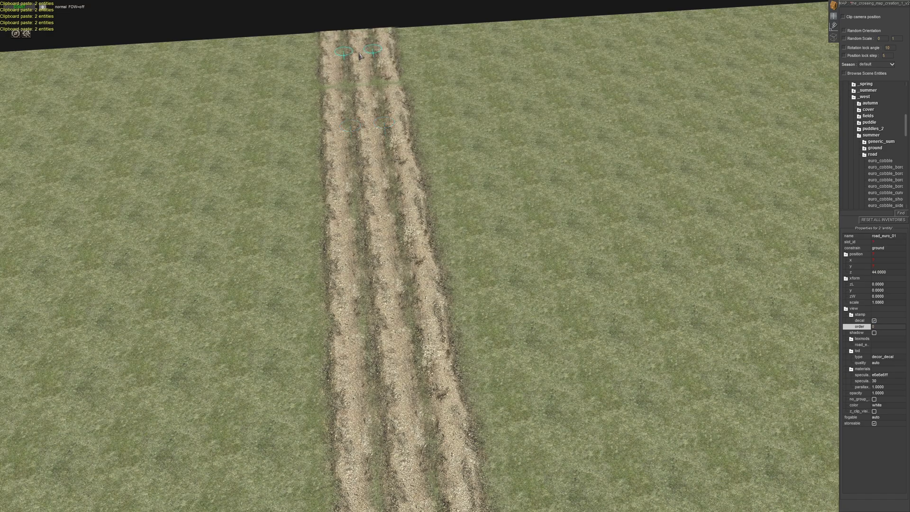
# - Place copies of the road_euro_01 pair at the opposite end of the bridge deck, starting the road on the other bank
pyautogui.click(469, 158)
pyautogui.scroll(-3, 469, 159)
pyautogui.moveTo(470, 158); pyautogui.dragTo(529, 363, button='middle')
pyautogui.scroll(-2, 523, 364)
pyautogui.press('Right')
pyautogui.moveTo(563, 322); pyautogui.dragTo(575, 294, button='middle')
pyautogui.scroll(1, 464, 295)
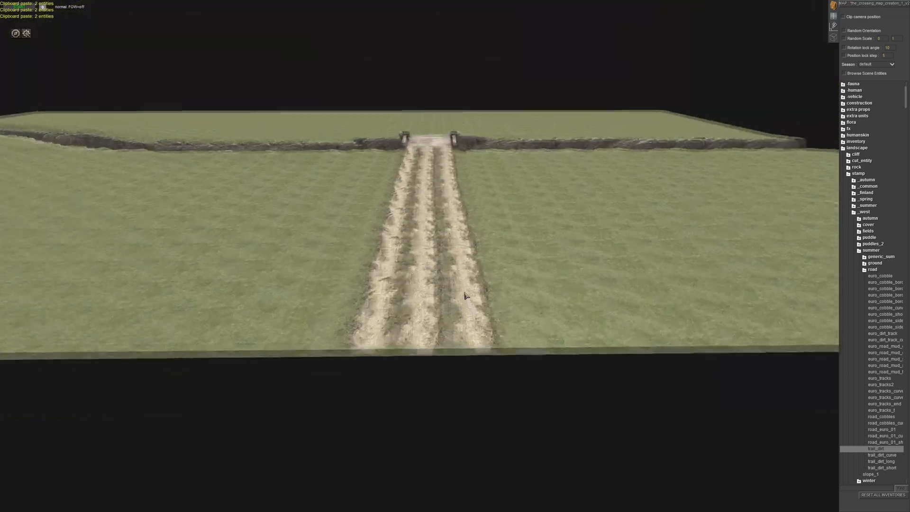
pyautogui.scroll(2, 464, 295)
pyautogui.moveTo(464, 295); pyautogui.dragTo(440, 341, button='middle')
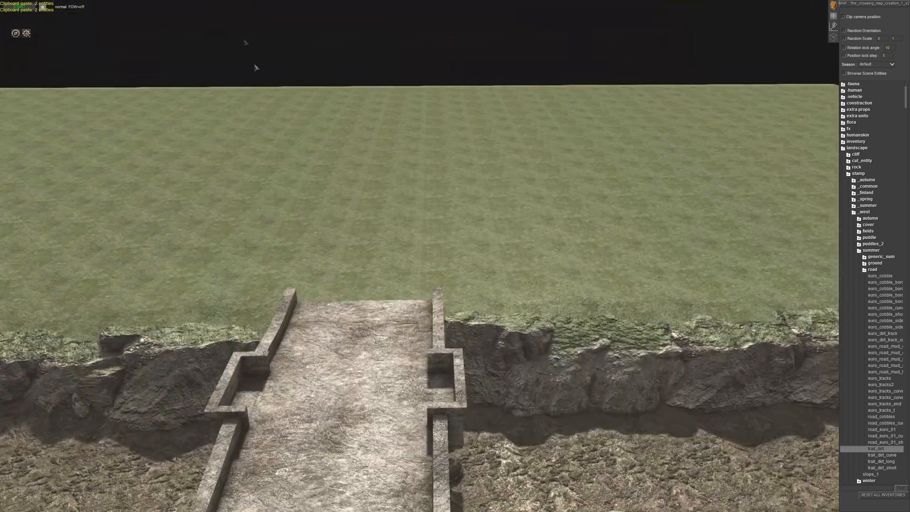
pyautogui.moveTo(255, 67); pyautogui.dragTo(330, 239, button='middle')
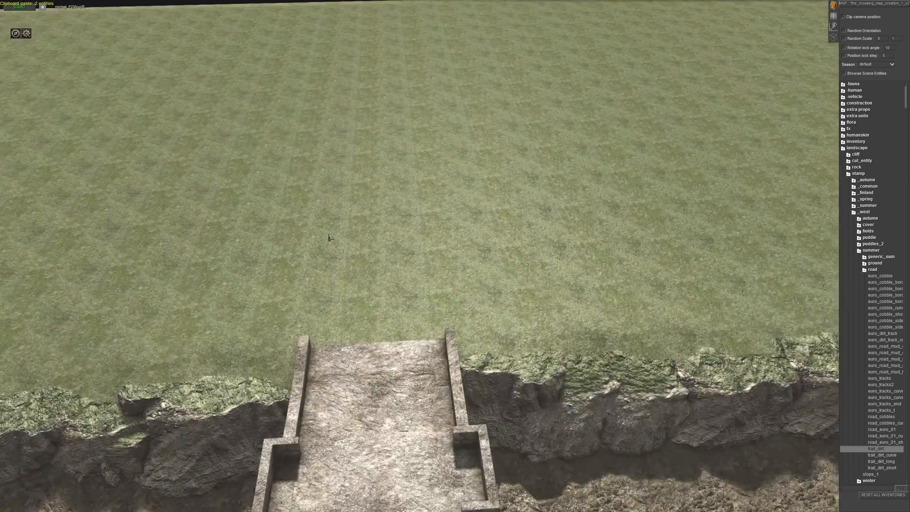
pyautogui.hotkey('ctrl', 'v')
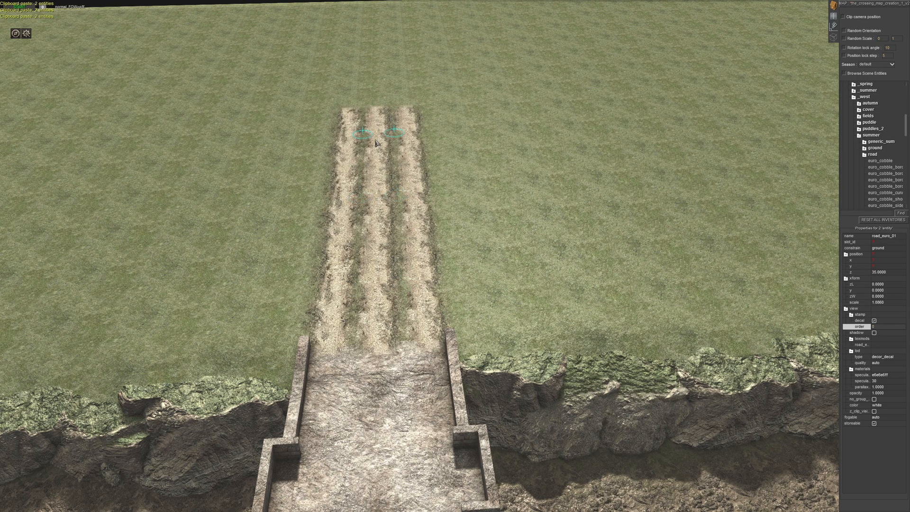
# - Continue the opposite bank's doubled road to the map edge with more copies of the road_euro_01 pair
pyautogui.press('Up')
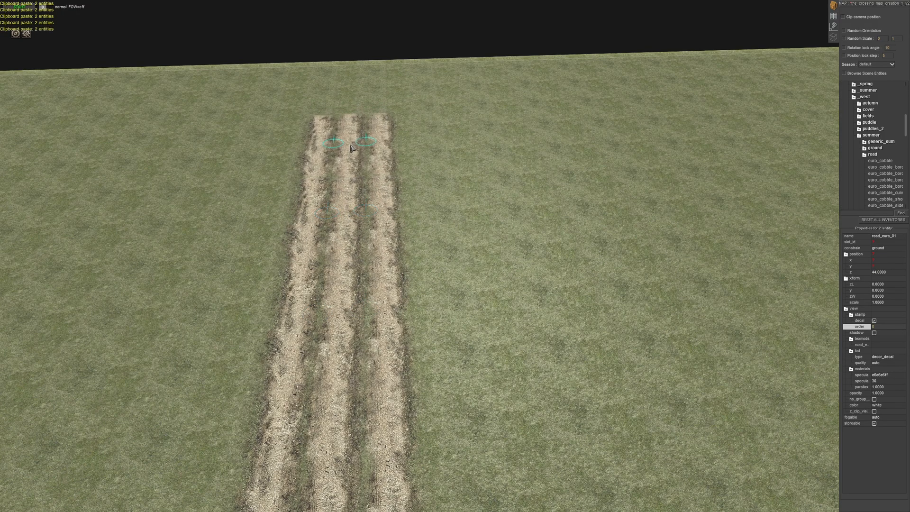
pyautogui.hotkey('ctrl', 'v')
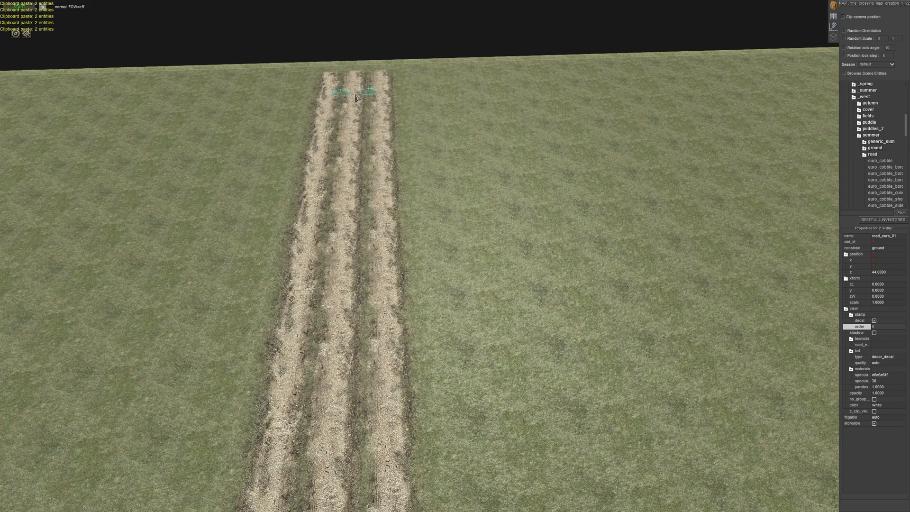
pyautogui.moveTo(209, 5); pyautogui.dragTo(271, 176, button='middle')
pyautogui.hotkey('ctrl', 'v')
pyautogui.moveTo(272, 179); pyautogui.dragTo(277, 173)
# - Delete one of the two overlapping rows of road_euro_01 stamps on the opposite bank
pyautogui.click(374, 194)
pyautogui.moveTo(375, 195); pyautogui.dragTo(536, 139, button='middle')
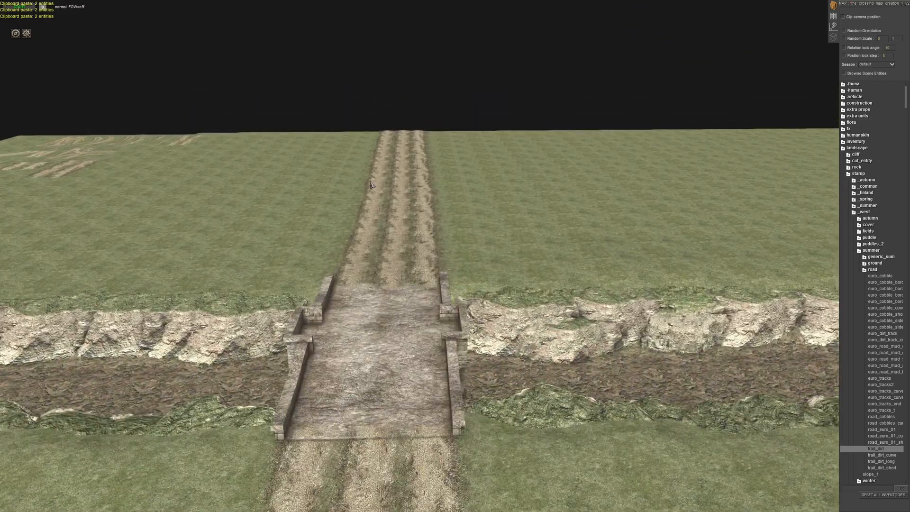
pyautogui.moveTo(446, 256); pyautogui.dragTo(417, 265, button='middle')
pyautogui.moveTo(409, 300); pyautogui.dragTo(616, 312, button='middle')
pyautogui.moveTo(559, 208); pyautogui.dragTo(414, 122, button='middle')
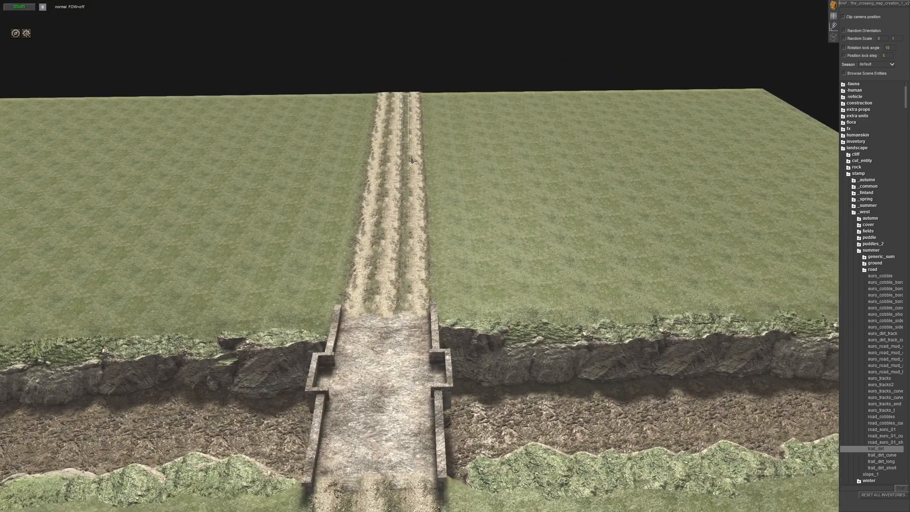
pyautogui.moveTo(421, 287); pyautogui.dragTo(420, 301)
pyautogui.press('Delete')
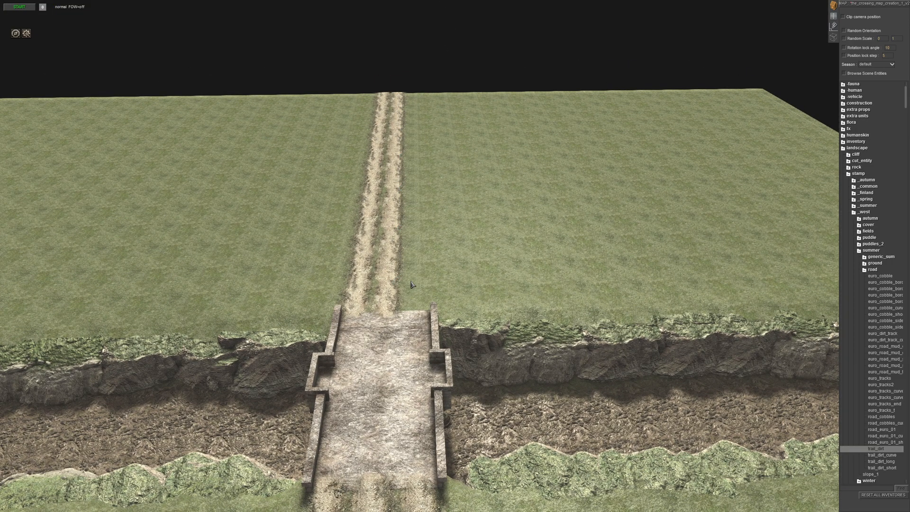
# - Move the remaining road_euro_01 row on the opposite bank in line with the bridge's centre, including the stamp at the map edge
pyautogui.moveTo(414, 288); pyautogui.dragTo(409, 294)
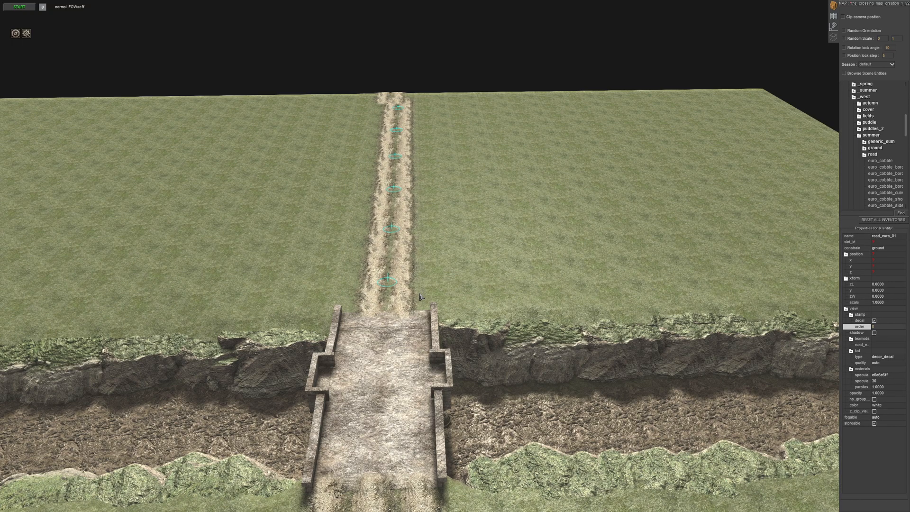
pyautogui.click(462, 237)
pyautogui.moveTo(463, 237); pyautogui.dragTo(463, 272, button='middle')
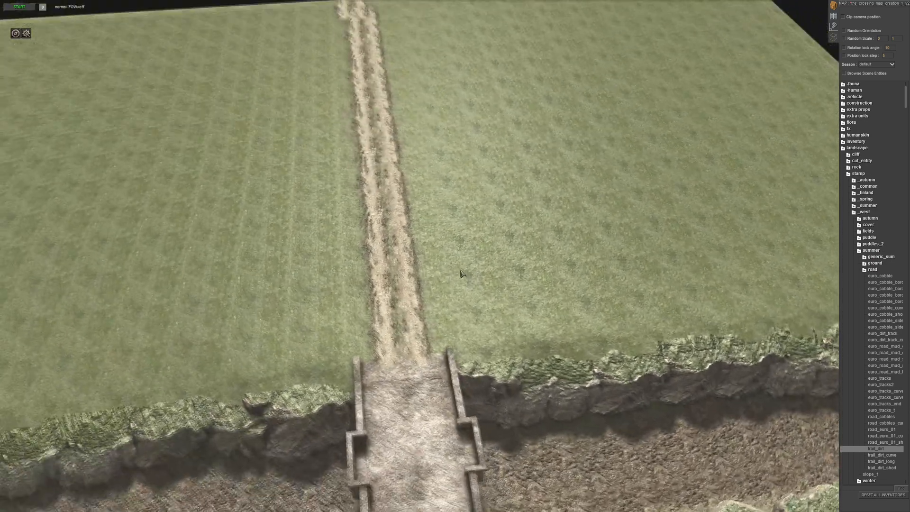
pyautogui.moveTo(290, 141); pyautogui.dragTo(325, 164)
pyautogui.moveTo(301, 166); pyautogui.dragTo(311, 170)
# - Delete the extra road_euro_01 row on the first bank and centre the remaining row on the bridge
pyautogui.click(451, 340)
pyautogui.press('Down')
pyautogui.moveTo(375, 275); pyautogui.dragTo(559, 217, button='middle')
pyautogui.moveTo(446, 59); pyautogui.dragTo(516, 306)
pyautogui.press('Delete')
pyautogui.moveTo(465, 291); pyautogui.dragTo(466, 304)
# - Fill the end of the main road at the map edge with another road_euro_01 copy
pyautogui.click(519, 238)
pyautogui.moveTo(372, 190); pyautogui.dragTo(478, 289, button='middle')
pyautogui.click(511, 260)
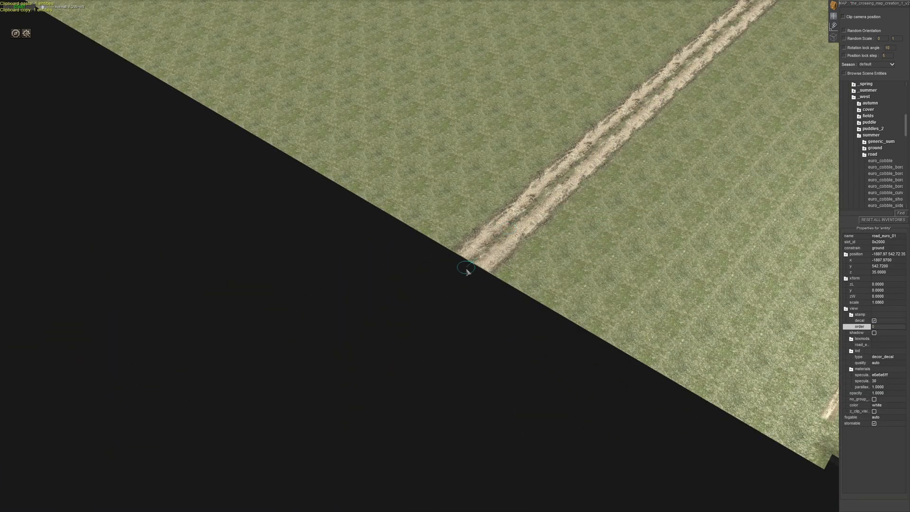
pyautogui.click(368, 343)
# - Try placing a copy of the road_euro_01 curve sample beside the main road near the bridge
pyautogui.moveTo(368, 343); pyautogui.dragTo(498, 227, button='middle')
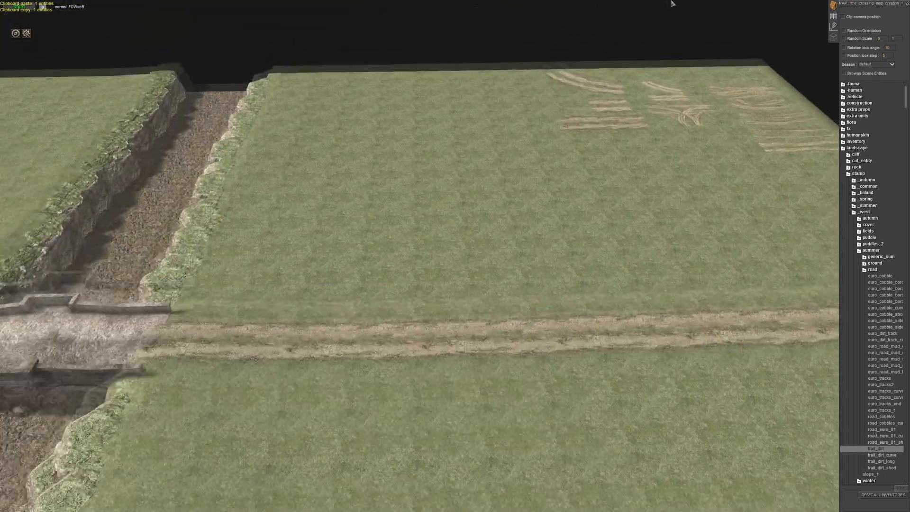
pyautogui.click(592, 106)
pyautogui.press('Down')
pyautogui.press('Left')
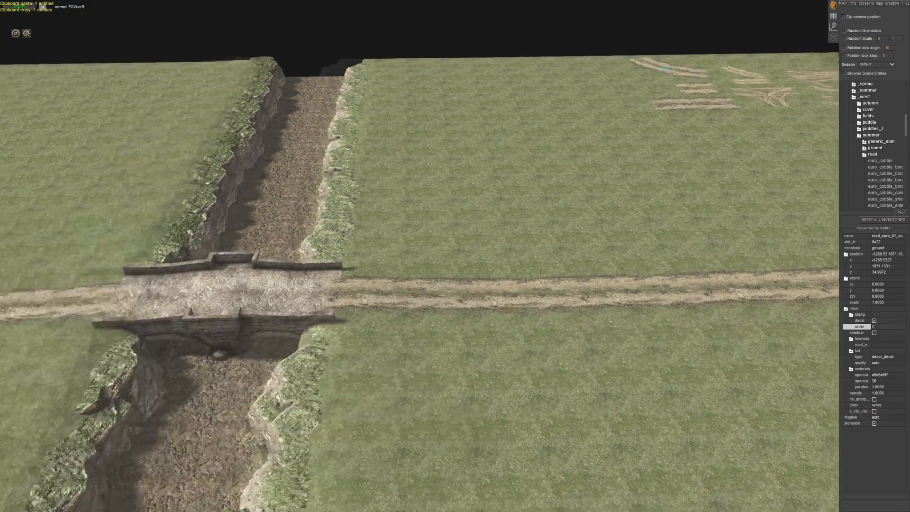
pyautogui.scroll(2, 467, 288)
pyautogui.press('Right')
pyautogui.hotkey('ctrl', 'c')
pyautogui.hotkey('ctrl', 'v')
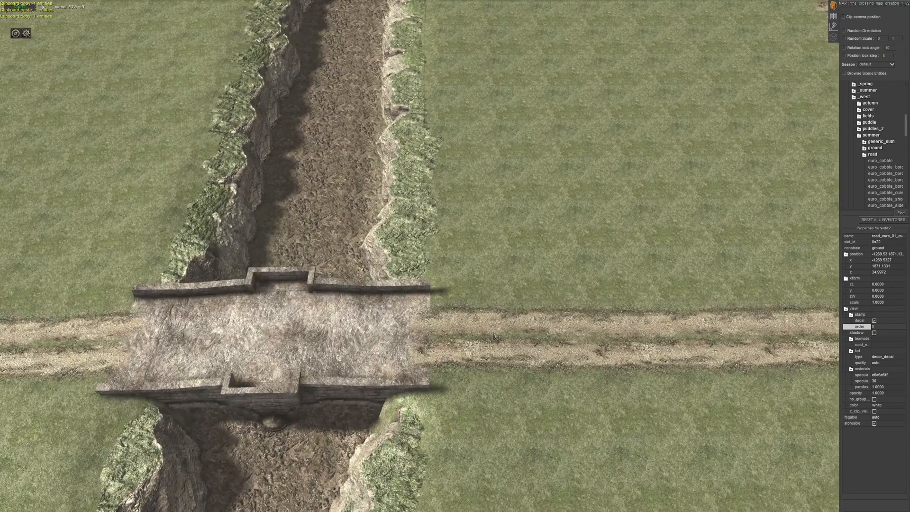
pyautogui.moveTo(505, 344); pyautogui.dragTo(704, 258)
pyautogui.moveTo(705, 257); pyautogui.dragTo(639, 222, button='middle')
pyautogui.press('Delete')
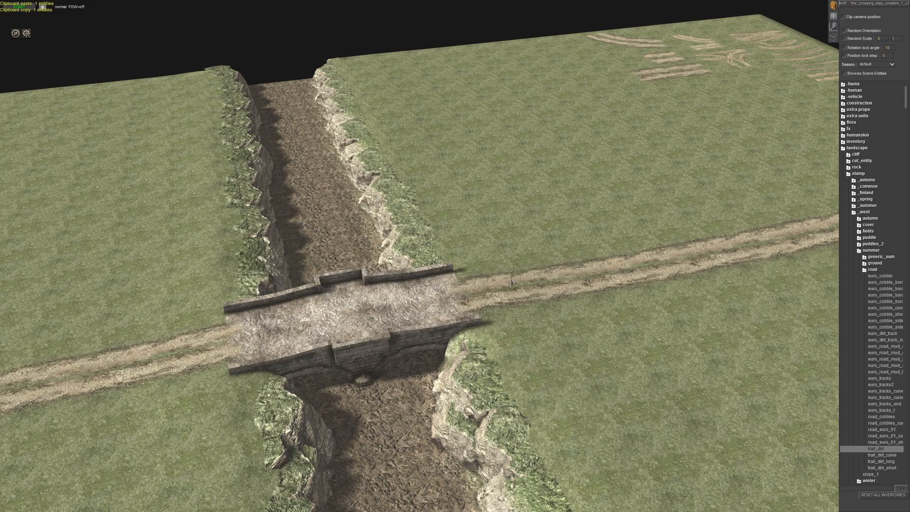
# - Place a straight road_euro_01 copy, rotated about 89 degrees, as a side road branching off the main road near the bridge
pyautogui.click(639, 299)
pyautogui.moveTo(640, 299); pyautogui.dragTo(580, 331, button='middle')
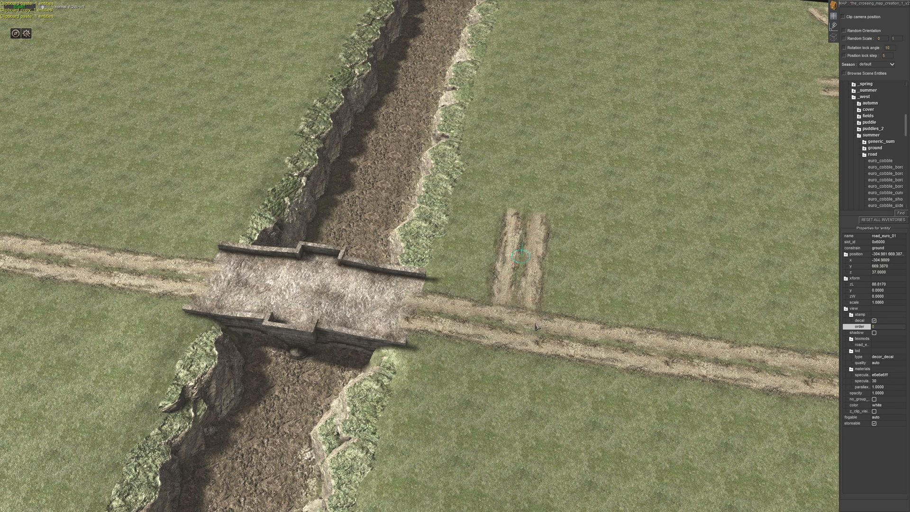
pyautogui.moveTo(546, 352); pyautogui.dragTo(565, 328, button='middle')
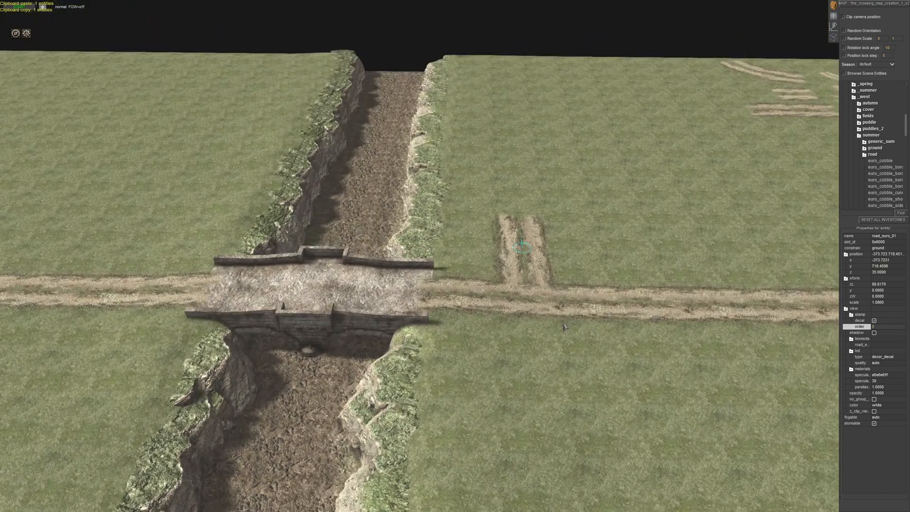
pyautogui.moveTo(550, 282); pyautogui.dragTo(544, 261)
pyautogui.click(547, 257)
# - Copy the road_euro_01 curve sample, rotate it to about -107 degrees and join the side road to the main road with it
pyautogui.click(759, 73)
pyautogui.hotkey('ctrl', 'c')
pyautogui.hotkey('ctrl', 'v')
pyautogui.keyDown('alt'); pyautogui.moveTo(522, 269); pyautogui.dragTo(491, 224); pyautogui.keyUp('alt')
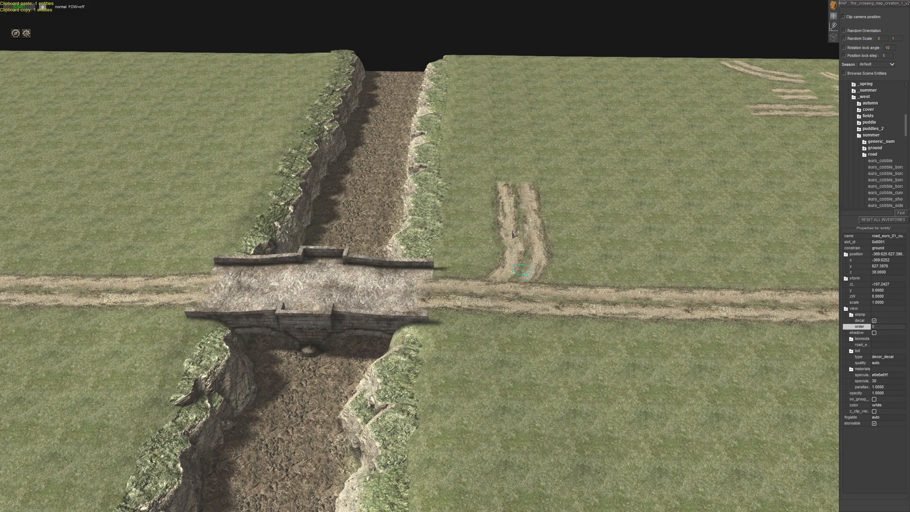
# - Duplicate the junction's road_euro_01 curve stamp on the other side of the main road and delete the surplus copy
pyautogui.moveTo(577, 324); pyautogui.dragTo(396, 337, button='middle')
pyautogui.click(541, 388)
pyautogui.moveTo(541, 387); pyautogui.dragTo(663, 355, button='middle')
pyautogui.moveTo(519, 263); pyautogui.dragTo(311, 421)
pyautogui.hotkey('ctrl', 'c')
pyautogui.hotkey('ctrl', 'v')
pyautogui.click(311, 421)
pyautogui.press('Delete')
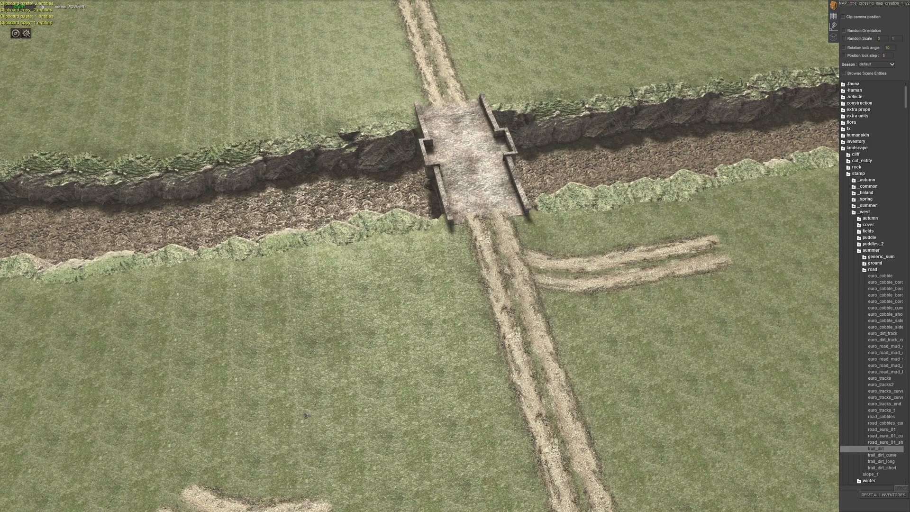
# - Rotate the second curve stamp to about 12 degrees and fit it at the junction as the opposite turn
pyautogui.press('Down')
pyautogui.moveTo(243, 255); pyautogui.dragTo(383, 244)
pyautogui.moveTo(384, 244); pyautogui.dragTo(223, 293, button='right')
pyautogui.moveTo(268, 313); pyautogui.dragTo(434, 319, button='middle')
pyautogui.moveTo(434, 318); pyautogui.dragTo(364, 211)
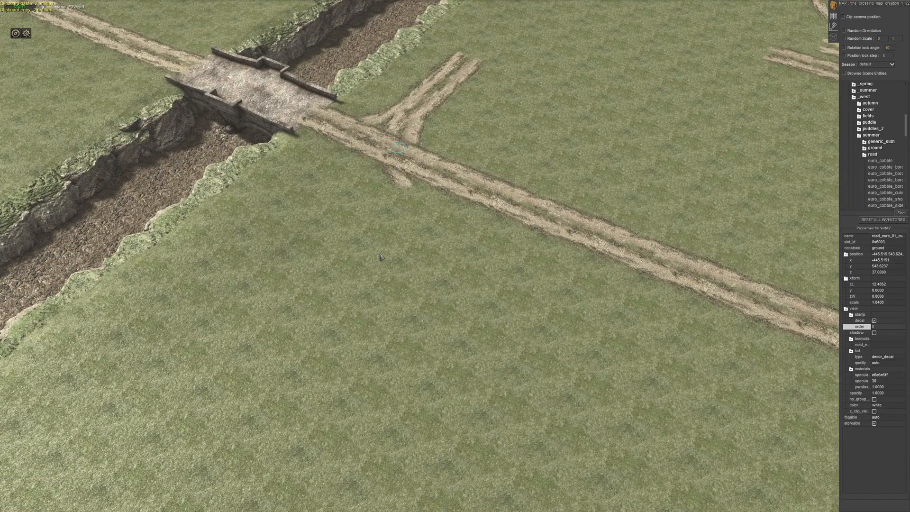
# - Extend the side road from the junction to the map edge with straight road_euro_01 copies placed end to end
pyautogui.click(378, 323)
pyautogui.moveTo(378, 322); pyautogui.dragTo(449, 220, button='middle')
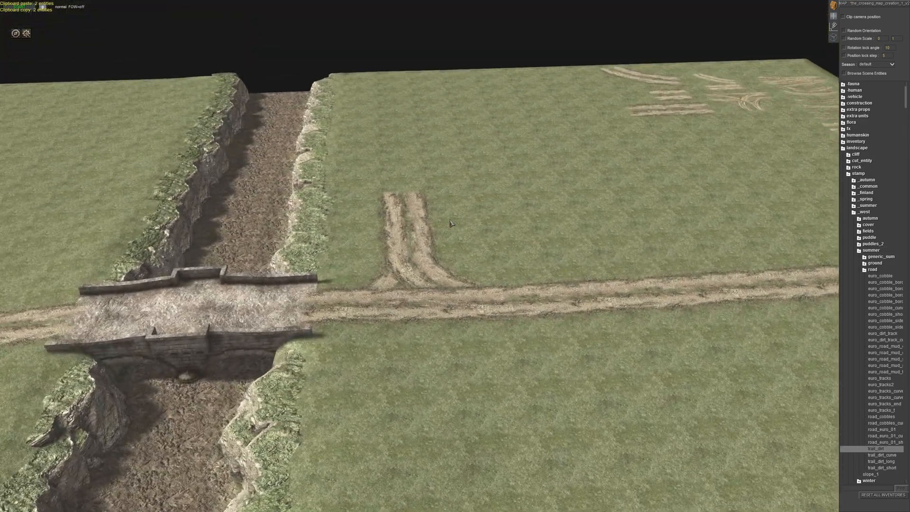
pyautogui.click(424, 240)
pyautogui.scroll(3, 426, 255)
pyautogui.hotkey('ctrl', 'c')
pyautogui.hotkey('ctrl', 'v')
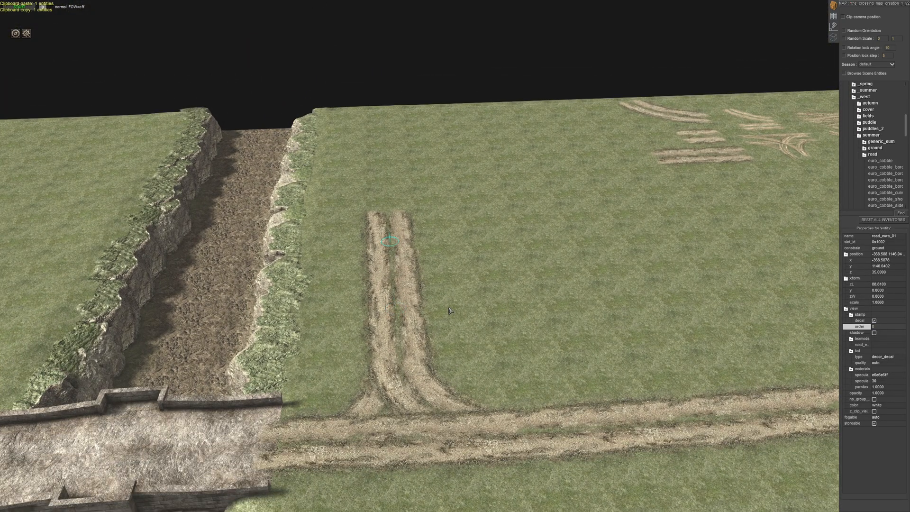
pyautogui.hotkey('ctrl', 'v')
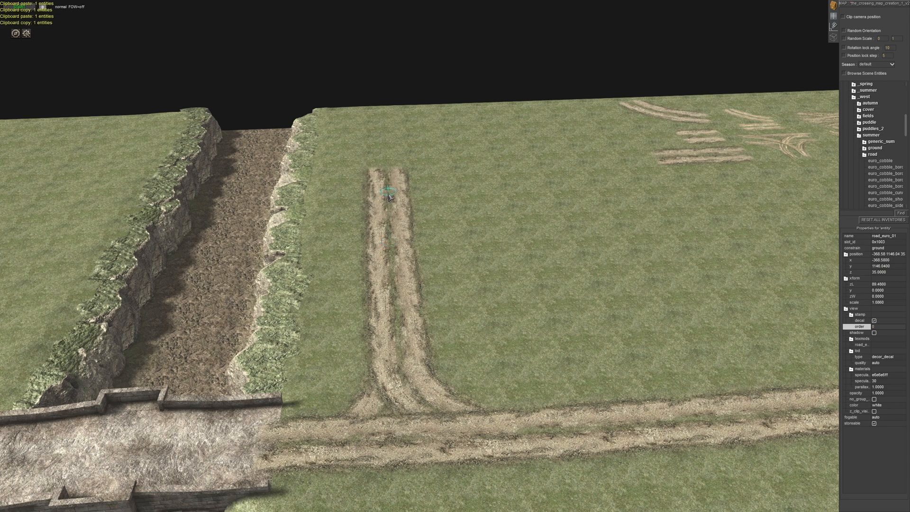
pyautogui.hotkey('ctrl', 'v')
pyautogui.hotkey('ctrl', 'v')
pyautogui.click(468, 187)
# - Inspect the bridge crossing, the junction, the side road and the sample stamps from several angles
pyautogui.scroll(-5, 468, 187)
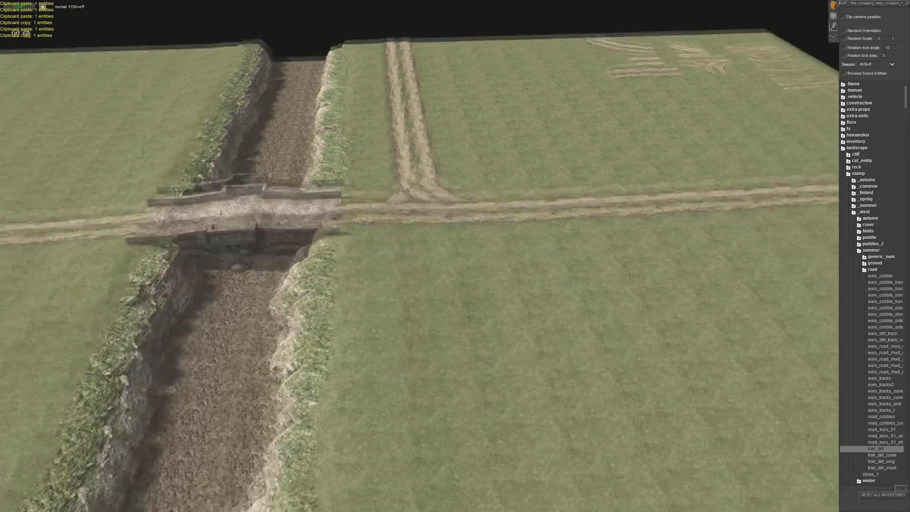
pyautogui.moveTo(468, 187); pyautogui.dragTo(418, 248, button='middle')
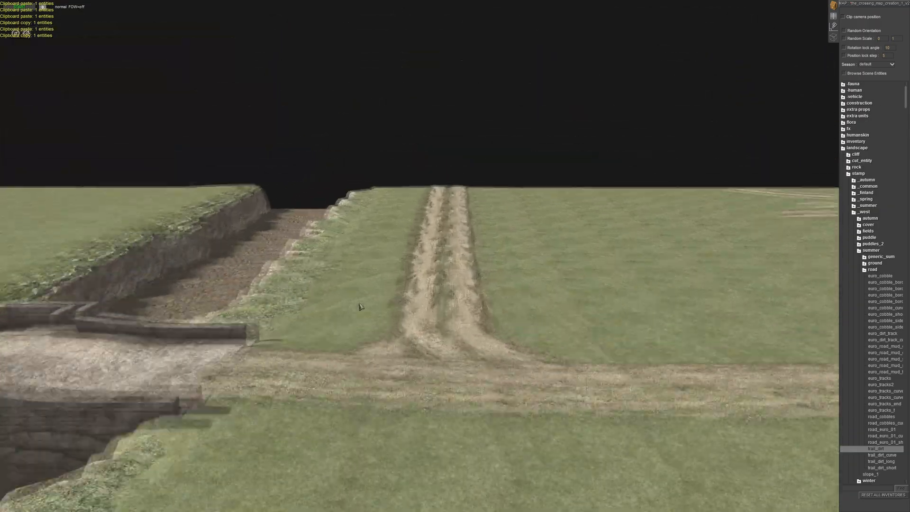
pyautogui.moveTo(360, 307); pyautogui.dragTo(365, 275, button='middle')
pyautogui.moveTo(349, 207); pyautogui.dragTo(350, 215, button='middle')
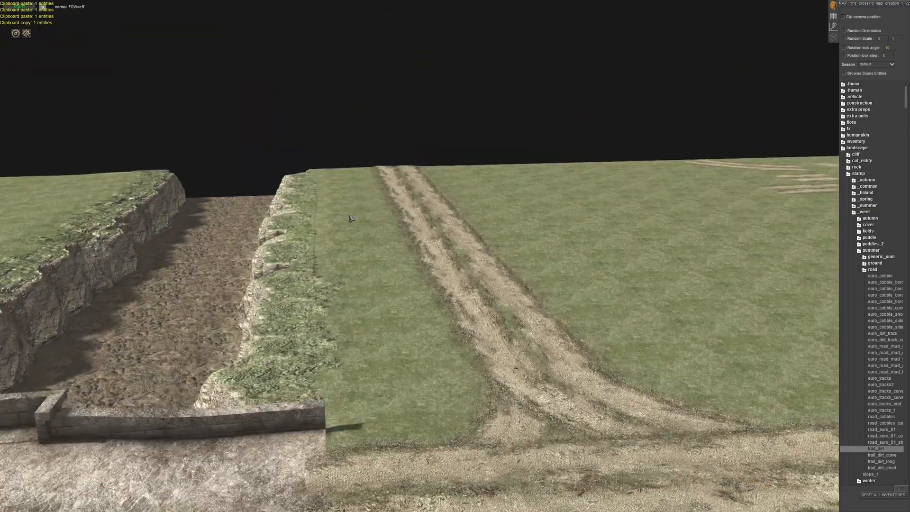
pyautogui.moveTo(342, 274); pyautogui.dragTo(300, 285, button='middle')
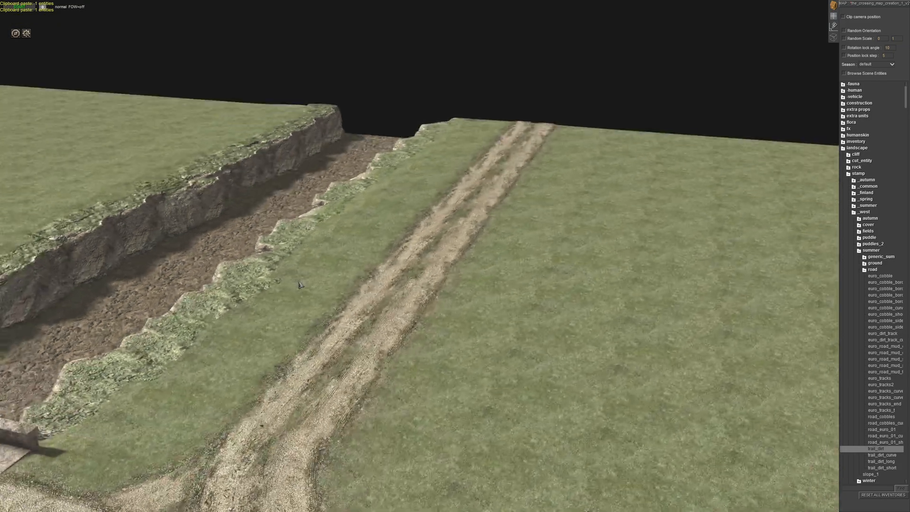
pyautogui.press('Up')
pyautogui.moveTo(261, 426); pyautogui.dragTo(621, 265, button='middle')
pyautogui.press('Down')
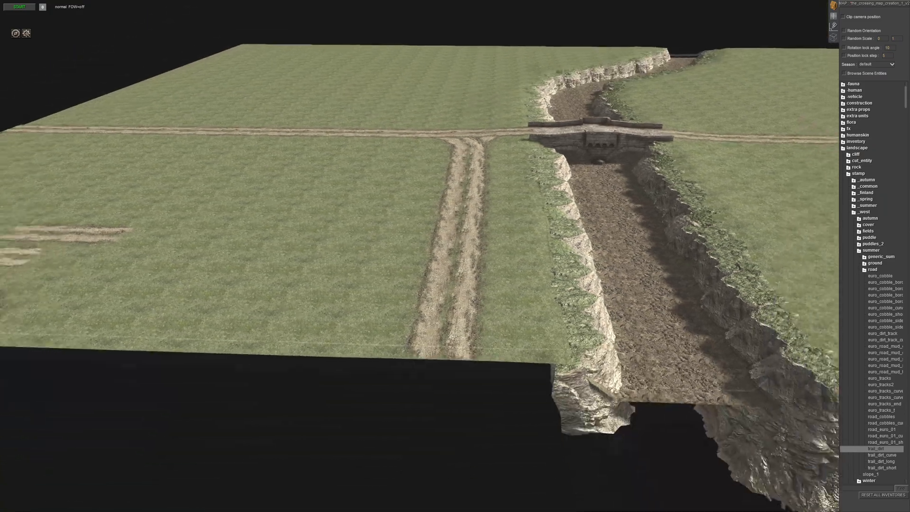
pyautogui.press('Left')
pyautogui.press('Up')
pyautogui.moveTo(396, 309); pyautogui.dragTo(445, 309, button='middle')
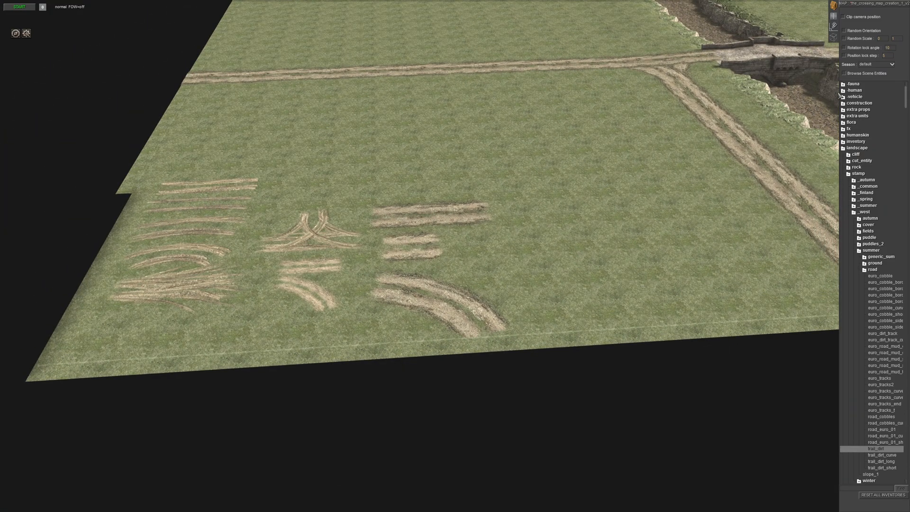
# - Paint new terrain polygons as an L-shaped strip in the empty area beyond the map edge
pyautogui.click(832, 18)
pyautogui.click(857, 41)
pyautogui.scroll(-5, 595, 242)
pyautogui.moveTo(604, 246); pyautogui.dragTo(336, 174, button='middle')
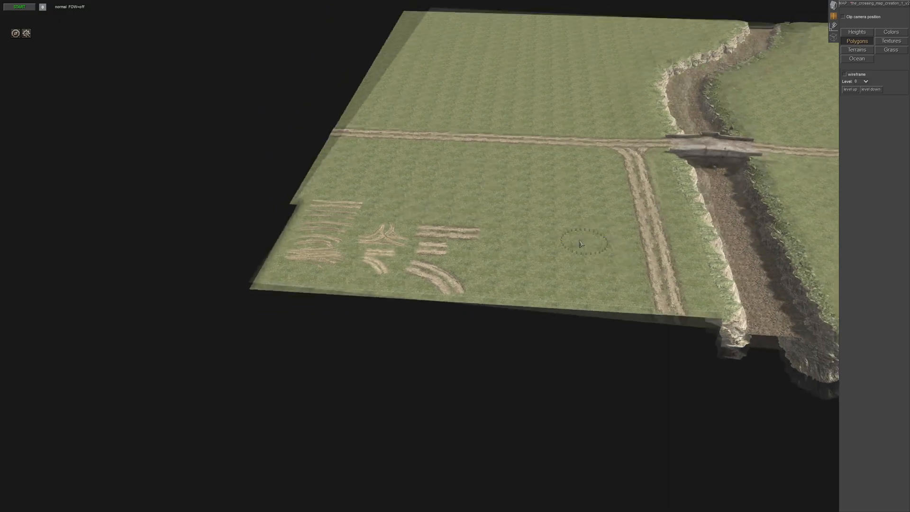
pyautogui.press('Up')
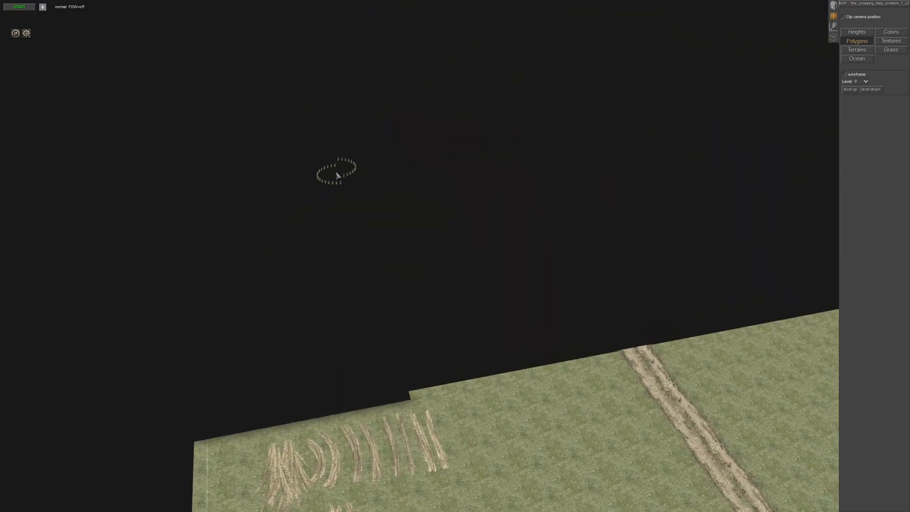
pyautogui.moveTo(296, 211)
pyautogui.mouseDown()
pyautogui.moveTo(280, 196)
pyautogui.moveTo(286, 265)
pyautogui.moveTo(283, 248)
pyautogui.mouseUp()
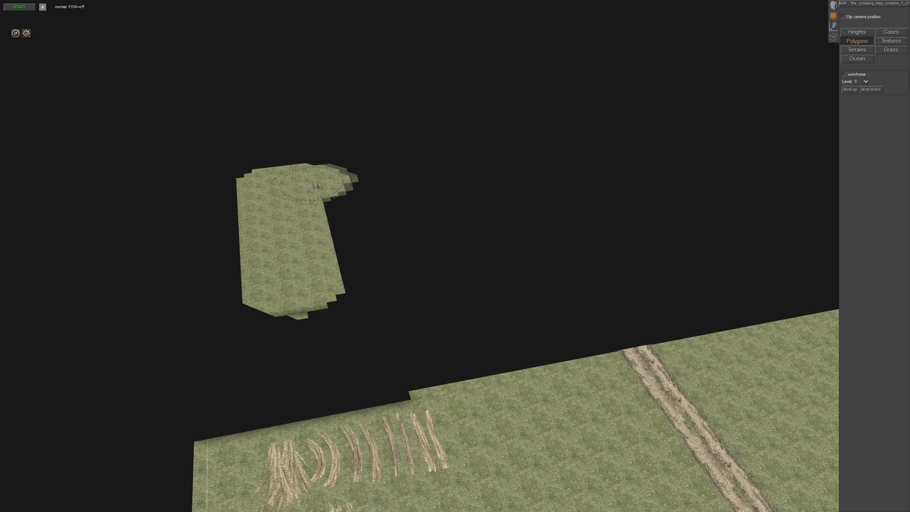
pyautogui.moveTo(316, 185); pyautogui.dragTo(463, 172)
pyautogui.moveTo(313, 184)
pyautogui.mouseDown(button='middle')
pyautogui.moveTo(317, 214)
pyautogui.moveTo(446, 262)
pyautogui.mouseUp(button='middle')
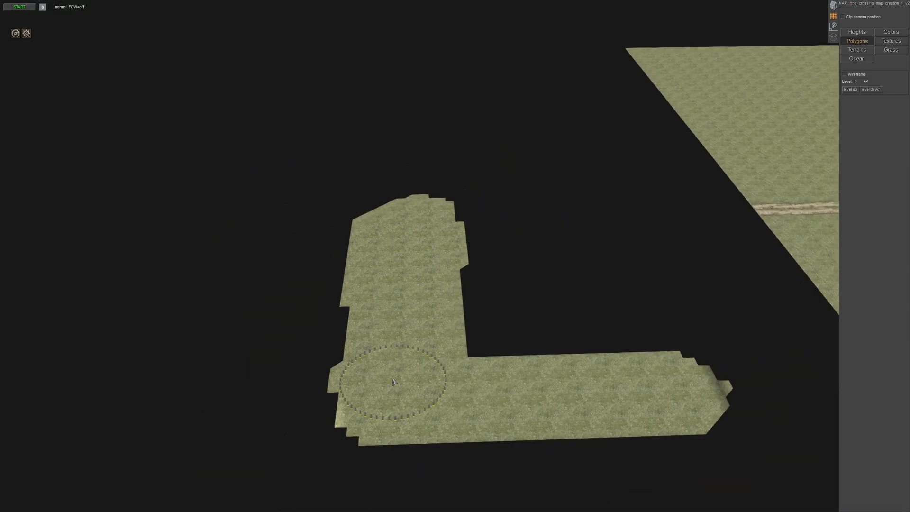
# - Expand the detached L-shaped strip into a broad rectangular terrain patch by painting more polygons inside and around it
pyautogui.moveTo(438, 245)
pyautogui.mouseDown()
pyautogui.moveTo(502, 216)
pyautogui.moveTo(634, 267)
pyautogui.moveTo(616, 370)
pyautogui.moveTo(498, 273)
pyautogui.moveTo(476, 238)
pyautogui.mouseUp()
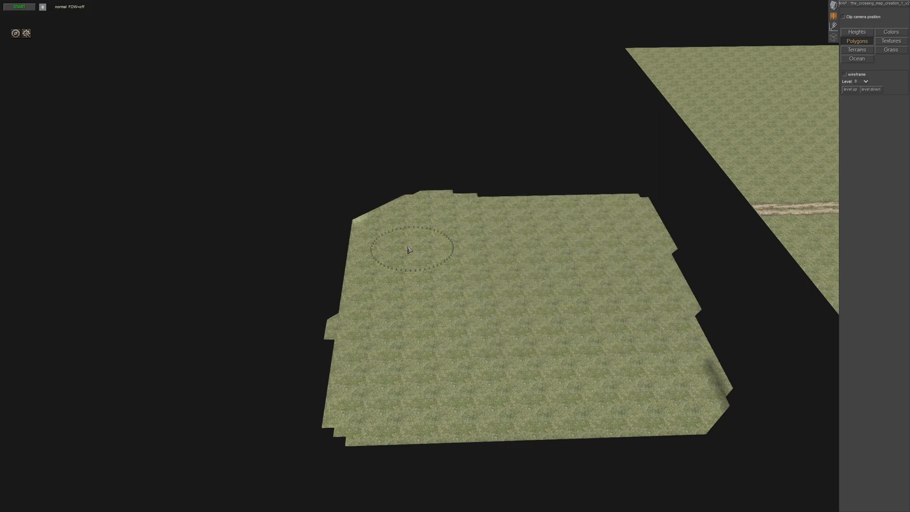
pyautogui.moveTo(392, 231); pyautogui.dragTo(400, 148)
pyautogui.moveTo(456, 139)
pyautogui.mouseDown()
pyautogui.moveTo(592, 135)
pyautogui.moveTo(615, 220)
pyautogui.mouseUp()
pyautogui.moveTo(559, 159); pyautogui.dragTo(470, 164)
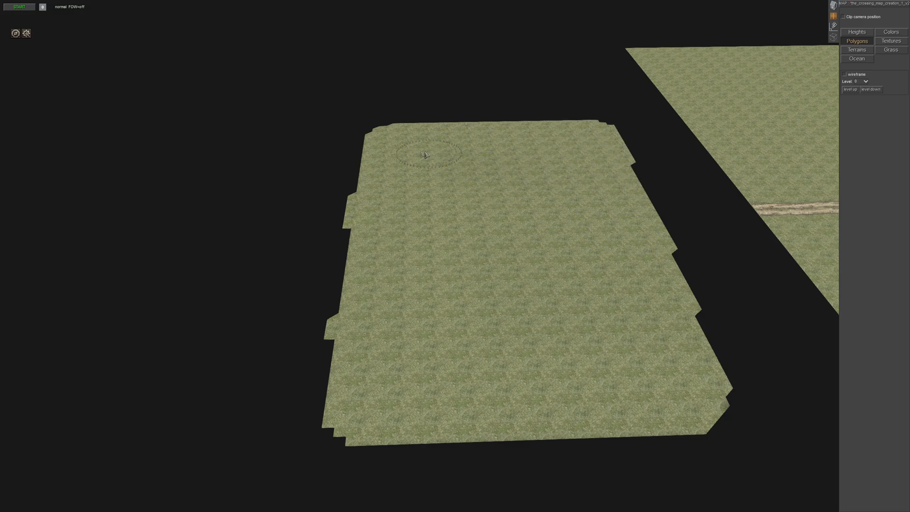
pyautogui.moveTo(367, 311); pyautogui.dragTo(350, 470)
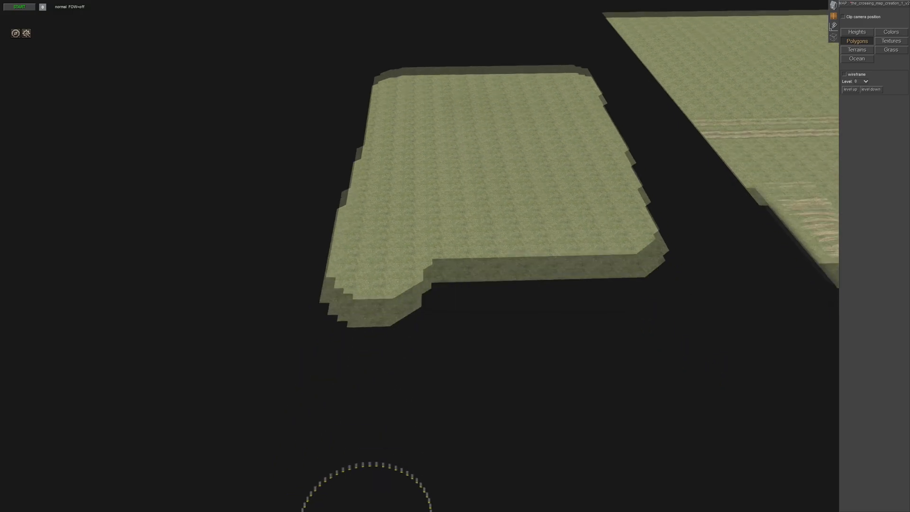
pyautogui.moveTo(379, 214); pyautogui.dragTo(622, 209)
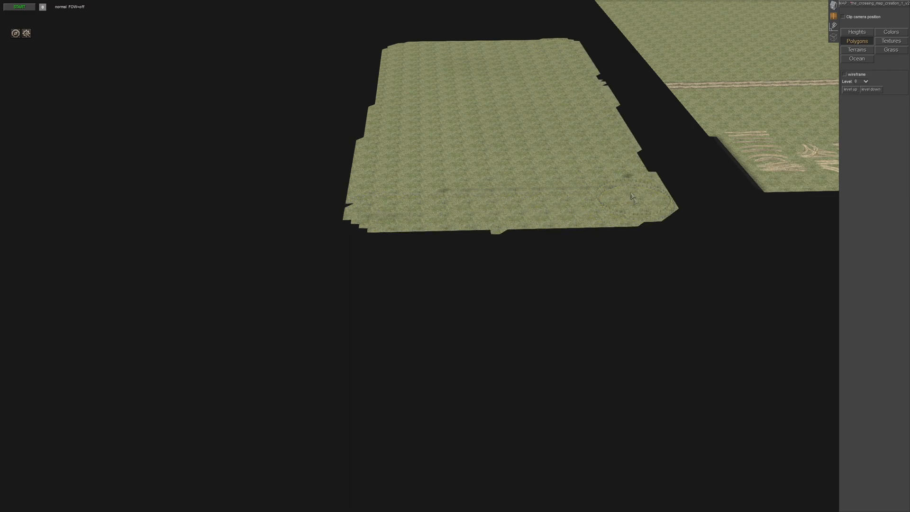
pyautogui.moveTo(429, 245); pyautogui.dragTo(588, 244, button='middle')
# - Select all the sample road stamps at the map corner and move them onto the detached terrain patch
pyautogui.click(858, 32)
pyautogui.press('Up')
pyautogui.moveTo(504, 203); pyautogui.dragTo(528, 188, button='middle')
pyautogui.click(834, 7)
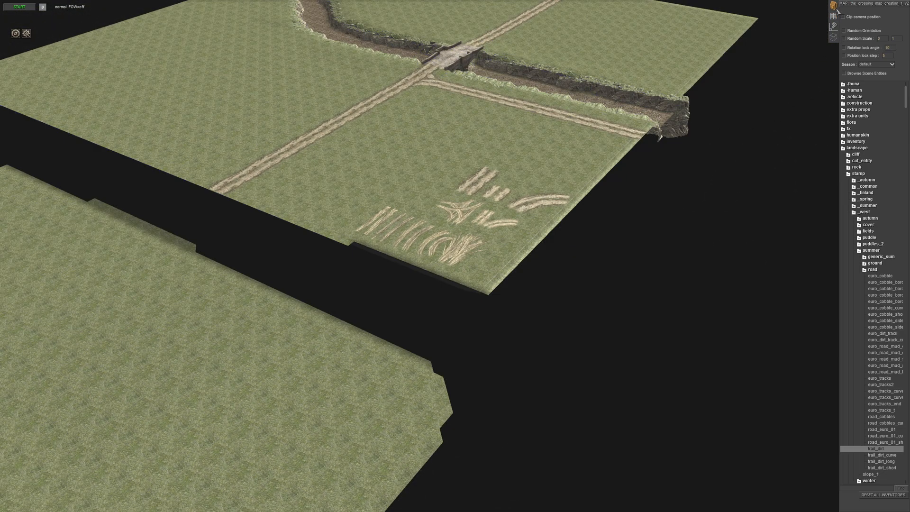
pyautogui.moveTo(552, 275); pyautogui.dragTo(568, 284)
pyautogui.press('Down')
pyautogui.press('Left')
pyautogui.moveTo(344, 255)
pyautogui.keyDown('alt'); pyautogui.mouseDown()
pyautogui.moveTo(356, 259)
pyautogui.moveTo(345, 245)
pyautogui.moveTo(321, 249)
pyautogui.mouseUp(); pyautogui.keyUp('alt')
pyautogui.click(388, 286)
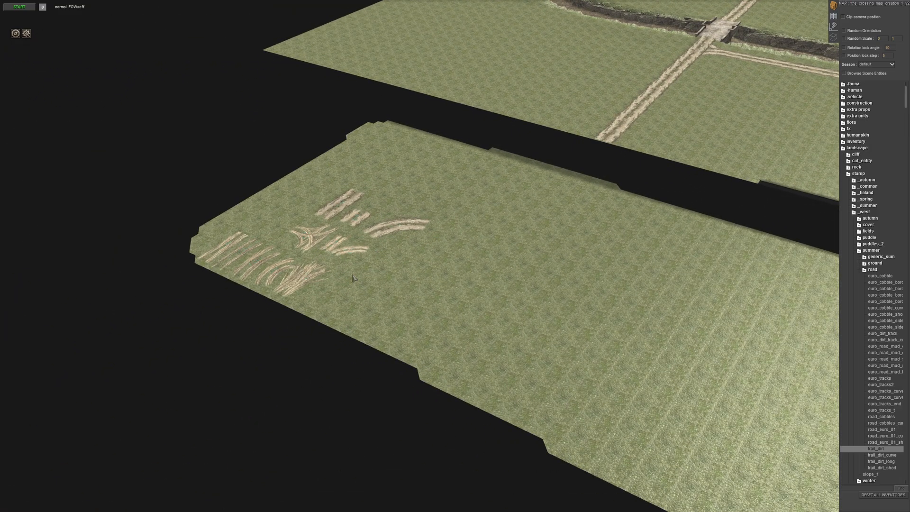
# - Shift the group of wide dirt-road sample stamps closer to the outer edge of the detached patch
pyautogui.moveTo(388, 286); pyautogui.dragTo(348, 225, button='middle')
pyautogui.moveTo(348, 225)
pyautogui.mouseDown()
pyautogui.moveTo(474, 329)
pyautogui.moveTo(412, 341)
pyautogui.moveTo(453, 321)
pyautogui.mouseUp()
pyautogui.moveTo(453, 320); pyautogui.dragTo(374, 261, button='middle')
pyautogui.moveTo(413, 260); pyautogui.dragTo(374, 240)
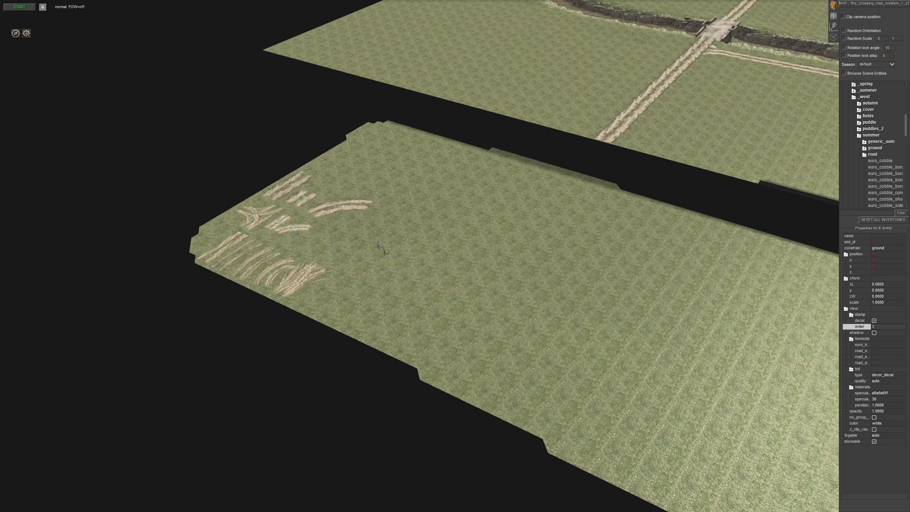
pyautogui.click(377, 243)
# - Collapse the expanded road, summer, _west, stamp and landscape folders in the entity tree
pyautogui.moveTo(378, 244); pyautogui.dragTo(456, 289, button='middle')
pyautogui.press('Up')
pyautogui.scroll(4, 627, 260)
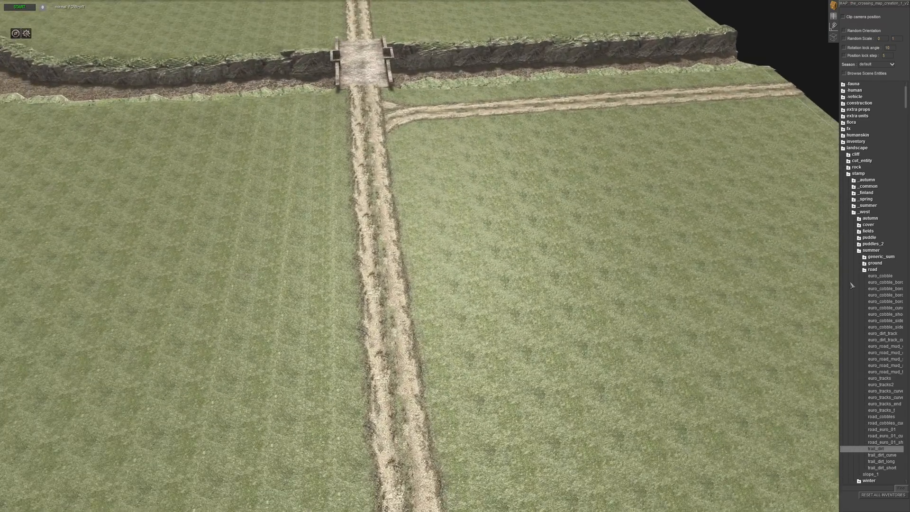
pyautogui.click(864, 270)
pyautogui.click(860, 252)
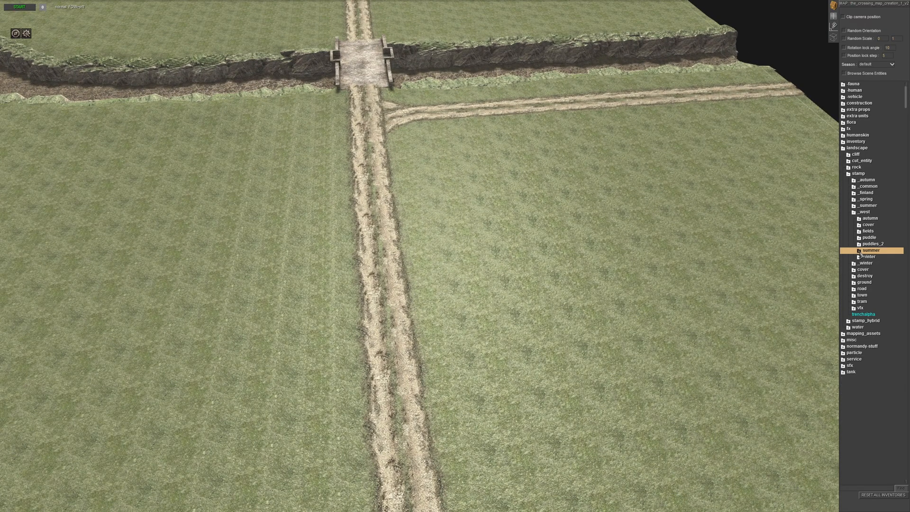
pyautogui.click(854, 212)
pyautogui.click(848, 174)
# - Inspect the bridge, the existing junction and the side road from several angles
pyautogui.moveTo(687, 284); pyautogui.dragTo(25, 230, button='middle')
pyautogui.moveTo(748, 194); pyautogui.dragTo(508, 240, button='middle')
pyautogui.scroll(-5, 526, 355)
pyautogui.moveTo(532, 383); pyautogui.dragTo(522, 2, button='middle')
pyautogui.scroll(5, 521, 237)
pyautogui.moveTo(497, 246); pyautogui.dragTo(690, 16, button='middle')
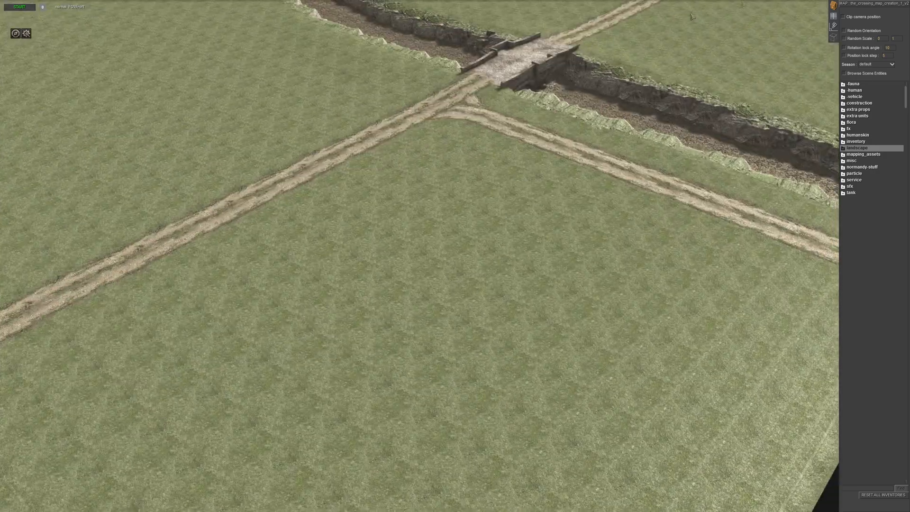
pyautogui.scroll(5, 547, 285)
pyautogui.moveTo(701, 294); pyautogui.dragTo(453, 209, button='middle')
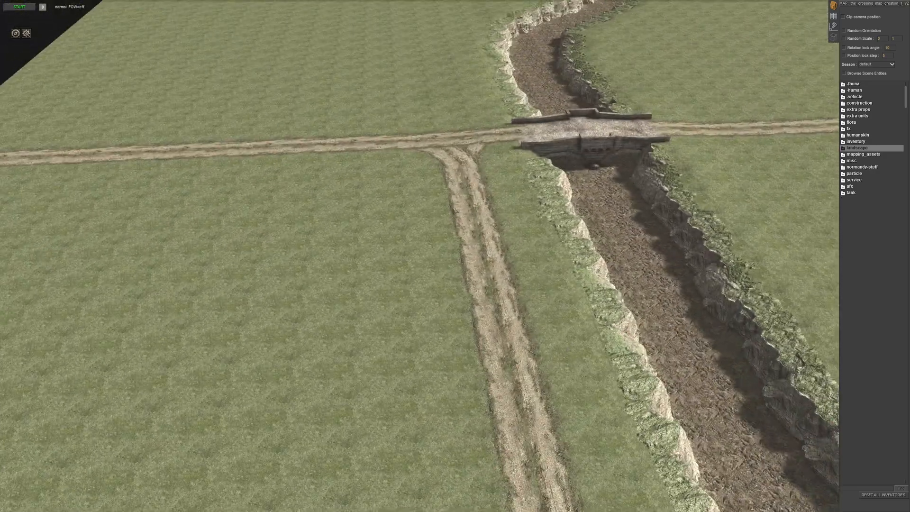
# - Copy a curve stamp from the junction, turn it to about 74 degrees and fit it to the main road across the bridge
pyautogui.moveTo(454, 161); pyautogui.dragTo(455, 162)
pyautogui.moveTo(455, 162); pyautogui.dragTo(449, 276, button='middle')
pyautogui.scroll(5, 462, 303)
pyautogui.hotkey('ctrl', 'c')
pyautogui.hotkey('ctrl', 'v')
pyautogui.moveTo(476, 149); pyautogui.dragTo(618, 236)
pyautogui.moveTo(610, 24); pyautogui.dragTo(563, 269, button='middle')
pyautogui.scroll(-2, 580, 204)
pyautogui.scroll(2, 581, 204)
pyautogui.moveTo(590, 321); pyautogui.dragTo(662, 354)
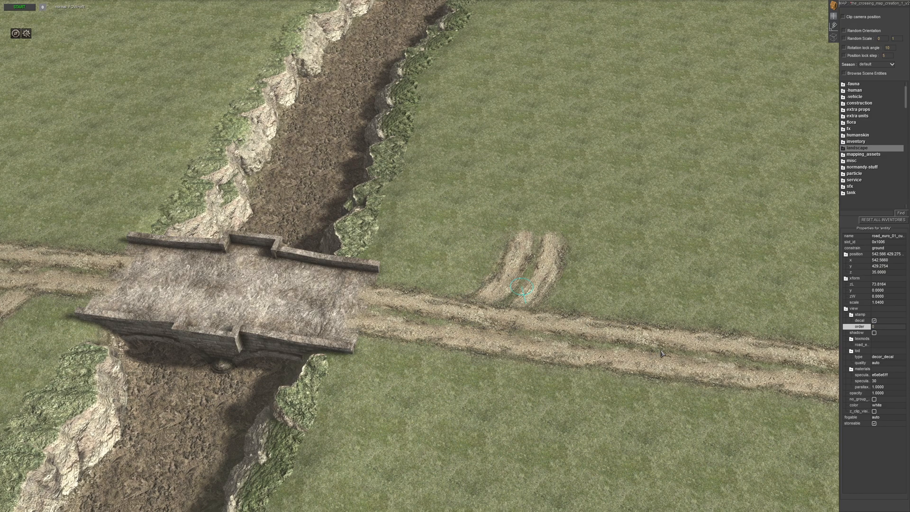
# - Duplicate the curve stamp and rotate it to about -173 degrees as the opposite turn of the new junction
pyautogui.scroll(-2, 660, 351)
pyautogui.moveTo(660, 352); pyautogui.dragTo(559, 280, button='middle')
pyautogui.hotkey('ctrl', 'c')
pyautogui.hotkey('ctrl', 'v')
pyautogui.moveTo(559, 280); pyautogui.dragTo(517, 399, button='right')
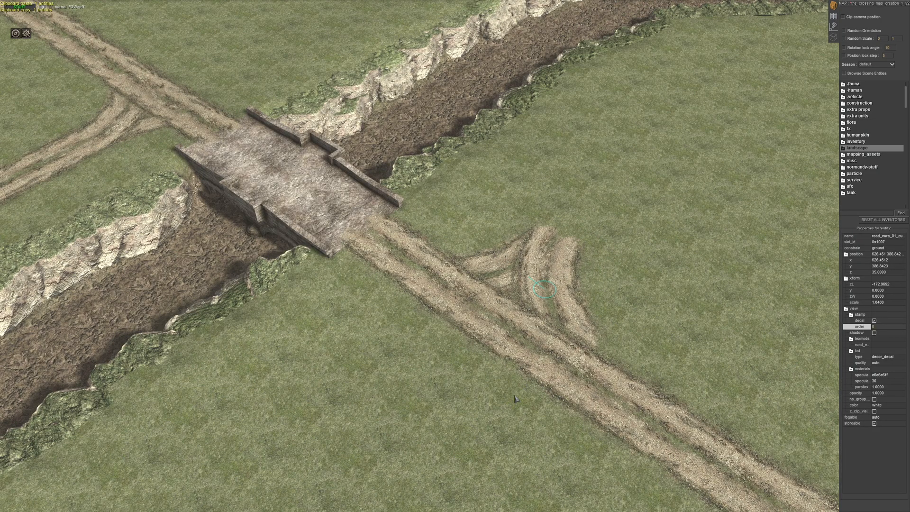
pyautogui.click(690, 309)
pyautogui.moveTo(676, 310); pyautogui.dragTo(666, 299, button='middle')
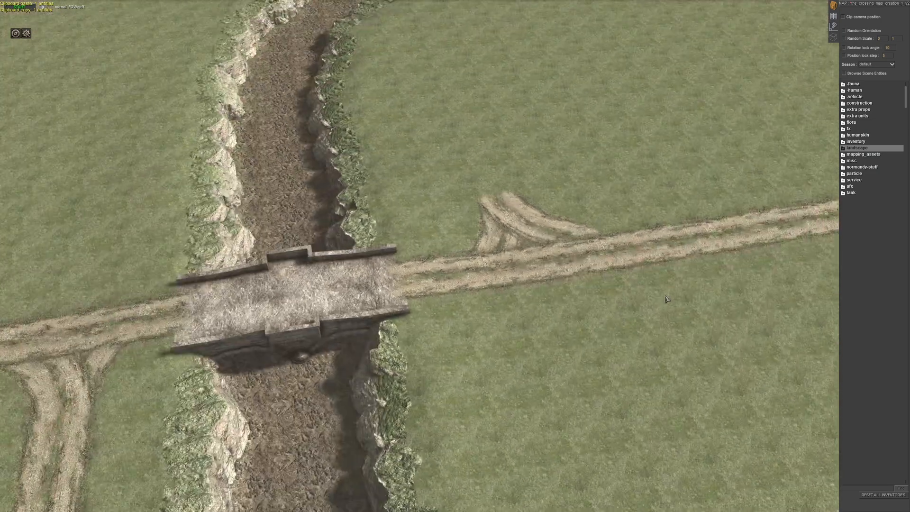
# - Copy a straight road_euro_01 stamp, turn it to about 90 degrees and lay copies end to end from the new junction
pyautogui.click(527, 233)
pyautogui.click(592, 299)
pyautogui.moveTo(593, 299); pyautogui.dragTo(629, 239, button='middle')
pyautogui.moveTo(767, 161); pyautogui.dragTo(768, 161)
pyautogui.moveTo(768, 161); pyautogui.dragTo(521, 255, button='middle')
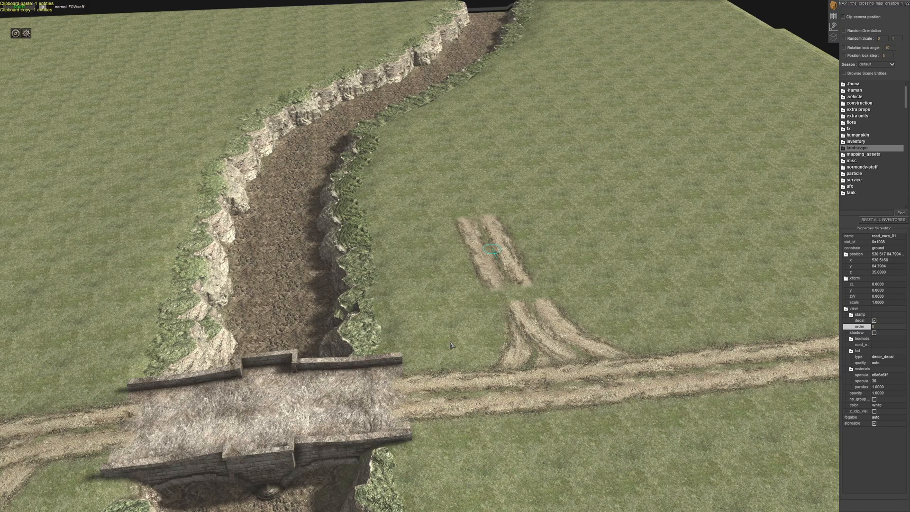
pyautogui.moveTo(510, 328)
pyautogui.mouseDown(button='middle')
pyautogui.moveTo(495, 359)
pyautogui.moveTo(502, 313)
pyautogui.mouseUp(button='middle')
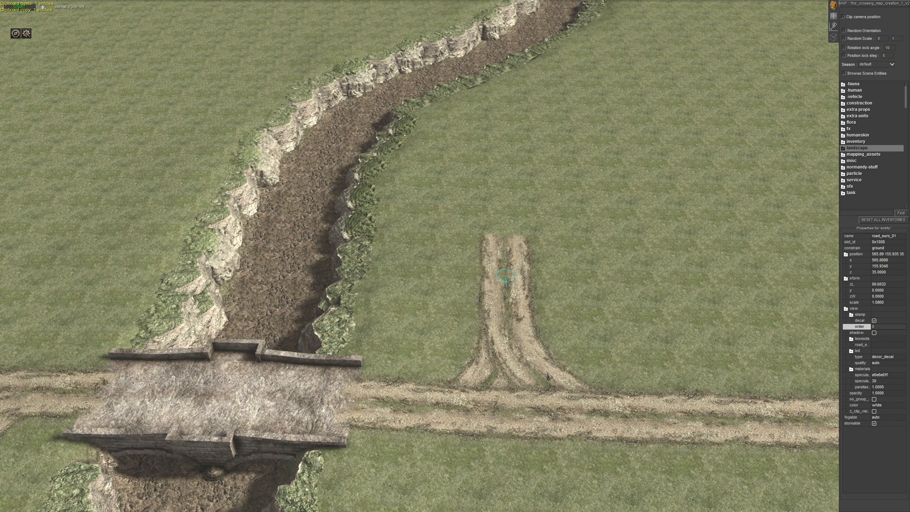
pyautogui.hotkey('ctrl', 'v')
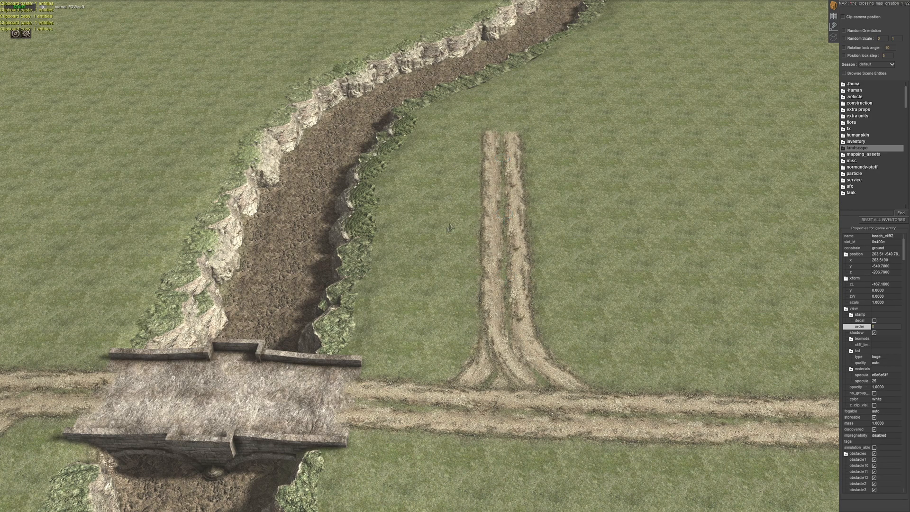
pyautogui.moveTo(445, 229); pyautogui.dragTo(479, 289, button='middle')
pyautogui.click(502, 293)
# - Sculpt the terrain heights behind the grassy bank cliffs to close the gap along the river beside the new road
pyautogui.scroll(5, 511, 294)
pyautogui.moveTo(545, 289); pyautogui.dragTo(666, 394, button='middle')
pyautogui.click(834, 17)
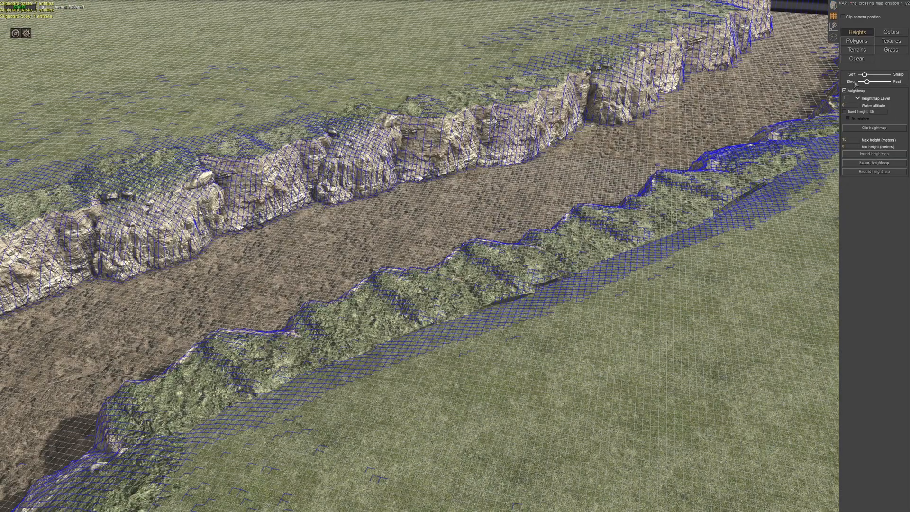
pyautogui.scroll(3, 751, 264)
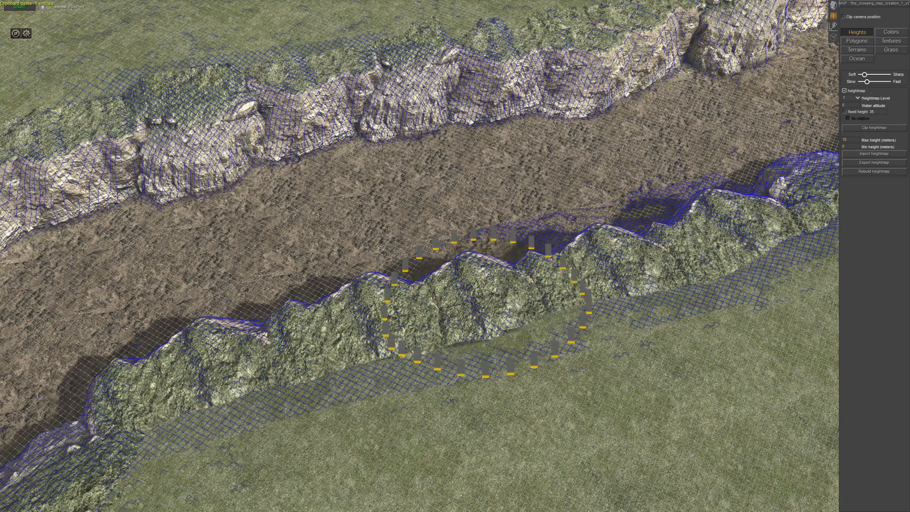
pyautogui.moveTo(529, 320)
pyautogui.mouseDown(button='middle')
pyautogui.moveTo(547, 334)
pyautogui.moveTo(608, 280)
pyautogui.moveTo(680, 285)
pyautogui.mouseUp(button='middle')
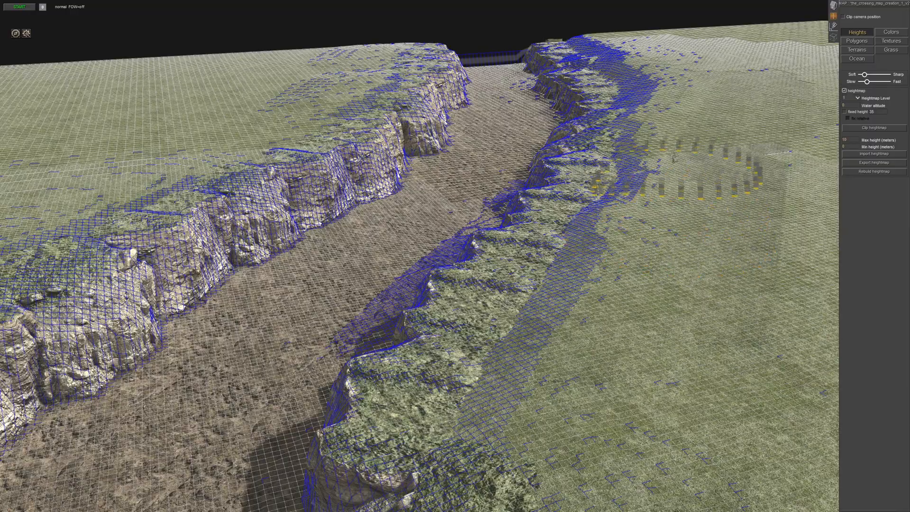
pyautogui.moveTo(621, 378)
pyautogui.mouseDown(button='middle')
pyautogui.moveTo(597, 363)
pyautogui.moveTo(563, 385)
pyautogui.mouseUp(button='middle')
pyautogui.scroll(-3, 569, 366)
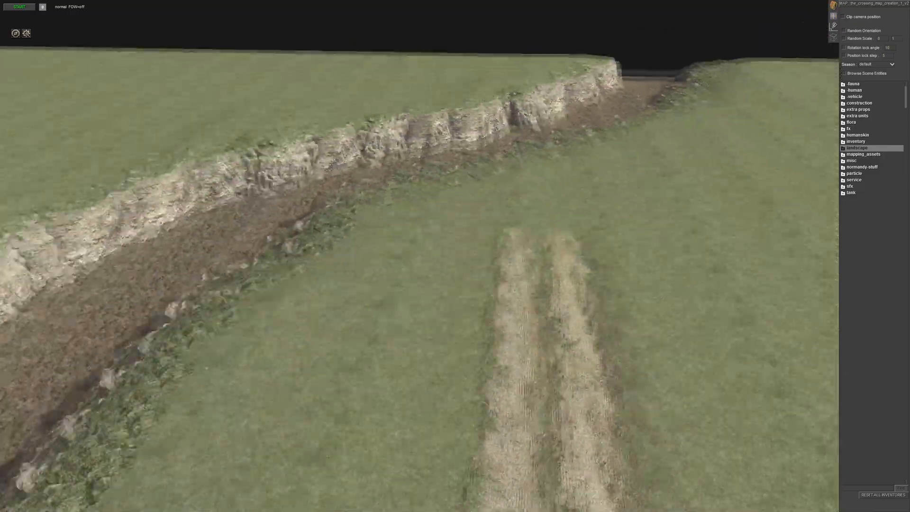
# - Try extending the new side road with another straight road_euro_01 copy at its end, and delete that copy
pyautogui.moveTo(526, 228); pyautogui.dragTo(526, 223, button='middle')
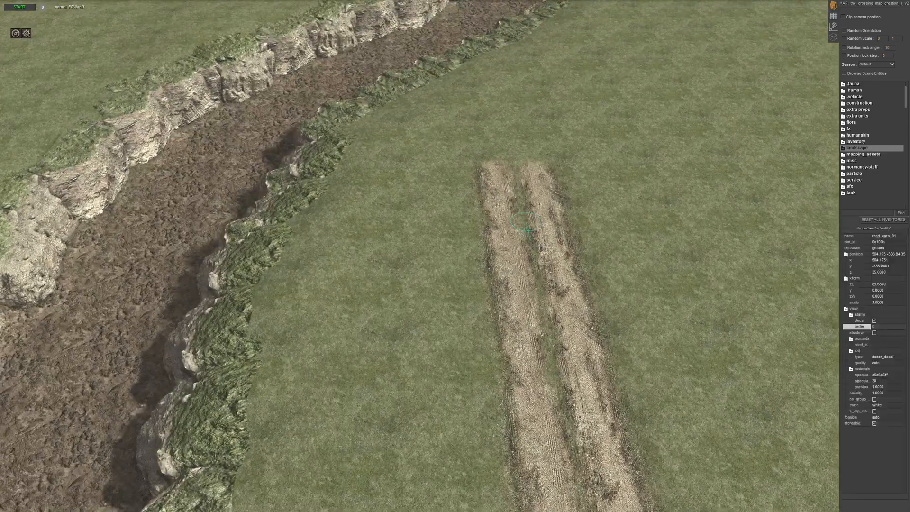
pyautogui.scroll(-2, 526, 223)
pyautogui.hotkey('ctrl', 'c')
pyautogui.hotkey('ctrl', 'v')
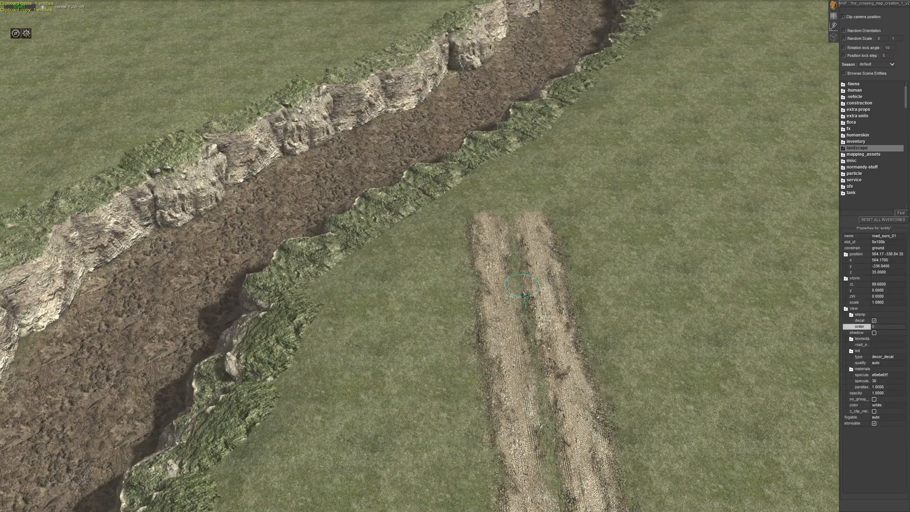
pyautogui.scroll(-4, 537, 309)
pyautogui.moveTo(537, 309); pyautogui.dragTo(447, 313, button='middle')
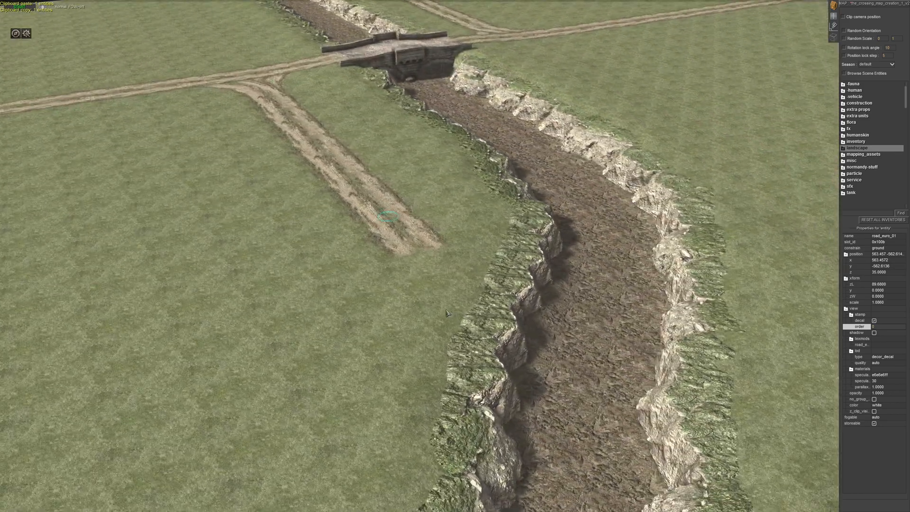
pyautogui.press('Delete')
# - Copy a curve stamp from the new junction and fit it to the open end of the side road, bending toward the map edge
pyautogui.click(254, 93)
pyautogui.hotkey('ctrl', 'c')
pyautogui.hotkey('ctrl', 'v')
pyautogui.moveTo(392, 261); pyautogui.dragTo(371, 345, button='right')
pyautogui.moveTo(371, 345); pyautogui.dragTo(383, 382, button='middle')
pyautogui.moveTo(421, 353); pyautogui.dragTo(417, 309)
pyautogui.click(286, 356)
pyautogui.moveTo(287, 354); pyautogui.dragTo(458, 109, button='middle')
pyautogui.moveTo(430, 101); pyautogui.dragTo(430, 102)
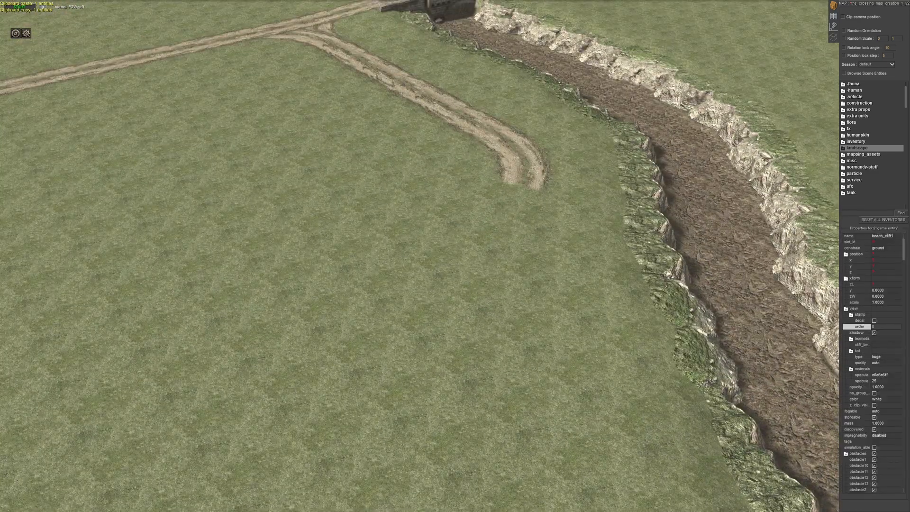
# - Attach a straight road_euro_01 copy at about -44 degrees after the bend and align the curve stamp at about -106 degrees
pyautogui.click(361, 223)
pyautogui.moveTo(140, 36); pyautogui.dragTo(202, 73)
pyautogui.hotkey('ctrl', 'c')
pyautogui.hotkey('ctrl', 'v')
pyautogui.moveTo(492, 231); pyautogui.dragTo(657, 209, button='right')
pyautogui.moveTo(623, 181); pyautogui.dragTo(622, 259, button='middle')
pyautogui.moveTo(622, 260); pyautogui.dragTo(619, 261, button='right')
pyautogui.moveTo(619, 261); pyautogui.dragTo(622, 267)
pyautogui.moveTo(539, 340); pyautogui.dragTo(592, 340, button='right')
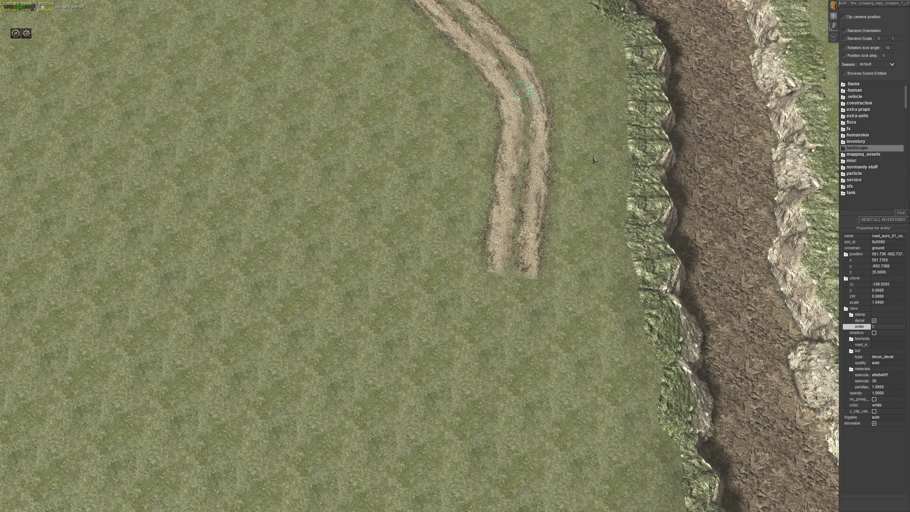
pyautogui.moveTo(598, 154); pyautogui.dragTo(597, 142, button='right')
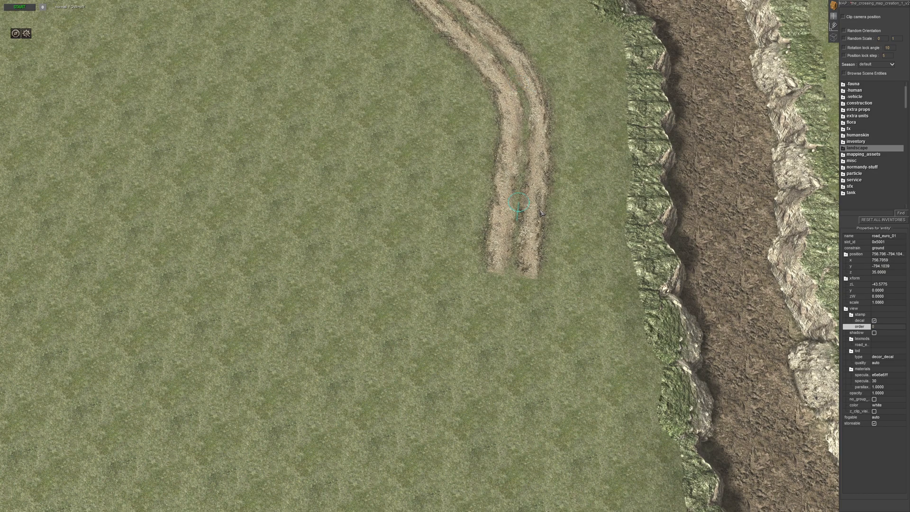
pyautogui.moveTo(540, 210); pyautogui.dragTo(538, 202)
# - Continue the road past the bend with two more straight road_euro_01 copies, turning the last one to about -51 degrees
pyautogui.click(421, 331)
pyautogui.moveTo(421, 331); pyautogui.dragTo(468, 243, button='middle')
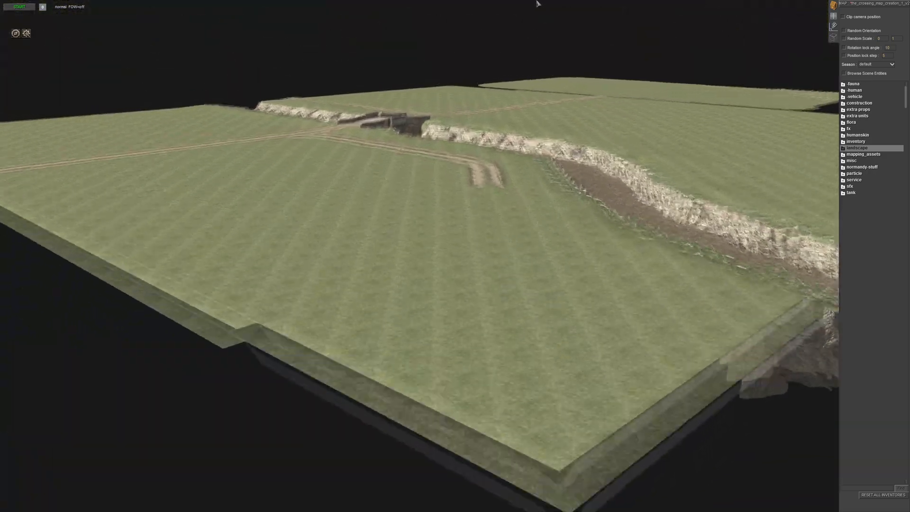
pyautogui.moveTo(535, 124); pyautogui.dragTo(527, 278, button='middle')
pyautogui.moveTo(457, 310); pyautogui.dragTo(306, 315, button='middle')
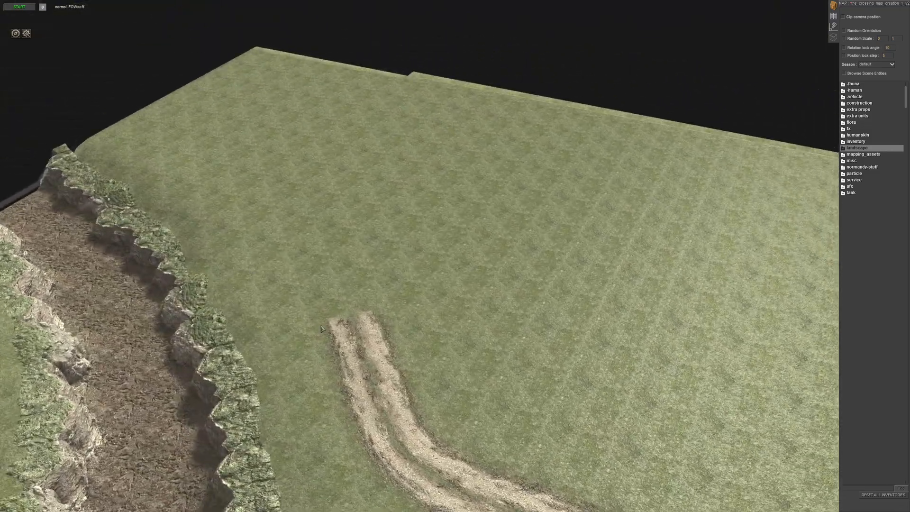
pyautogui.click(388, 376)
pyautogui.hotkey('ctrl', 'c')
pyautogui.hotkey('ctrl', 'v')
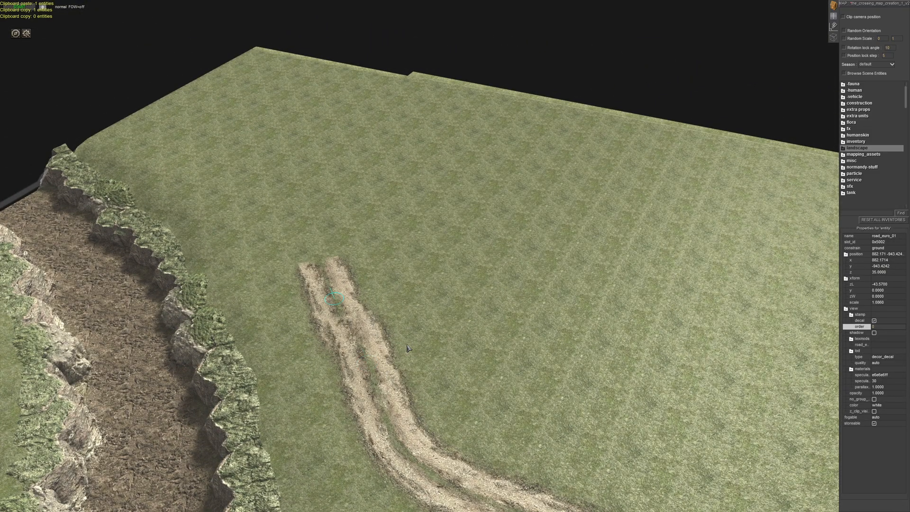
pyautogui.click(410, 335)
pyautogui.hotkey('ctrl', 'c')
pyautogui.hotkey('ctrl', 'v')
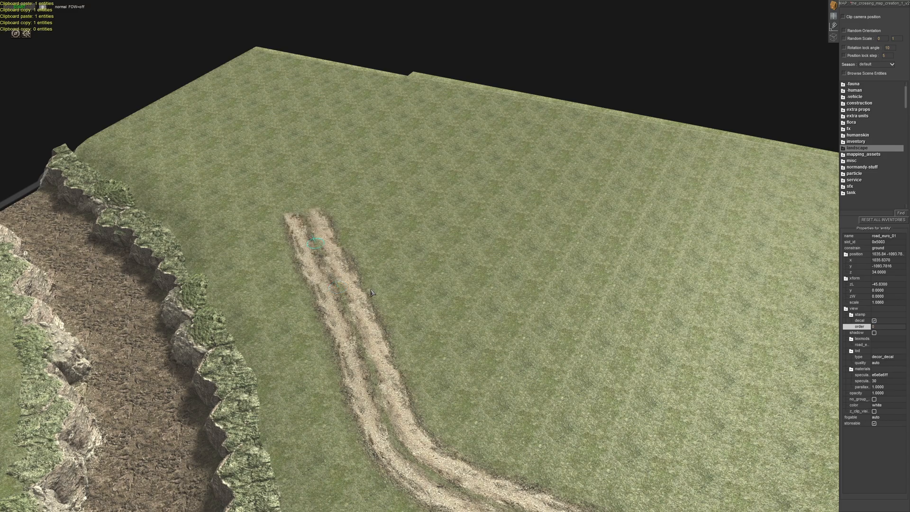
pyautogui.moveTo(380, 287); pyautogui.dragTo(376, 272)
pyautogui.press('Down')
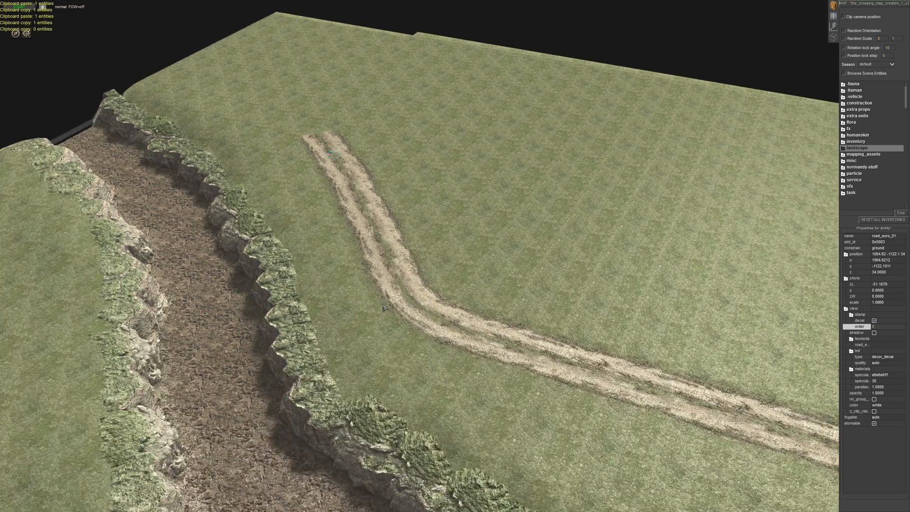
# - Add a curve copy turned toward the river at the road's end, followed by a straight road_euro_01 copy at about -78 degrees
pyautogui.click(409, 308)
pyautogui.moveTo(439, 311); pyautogui.dragTo(438, 314)
pyautogui.moveTo(219, 106); pyautogui.dragTo(253, 256, button='right')
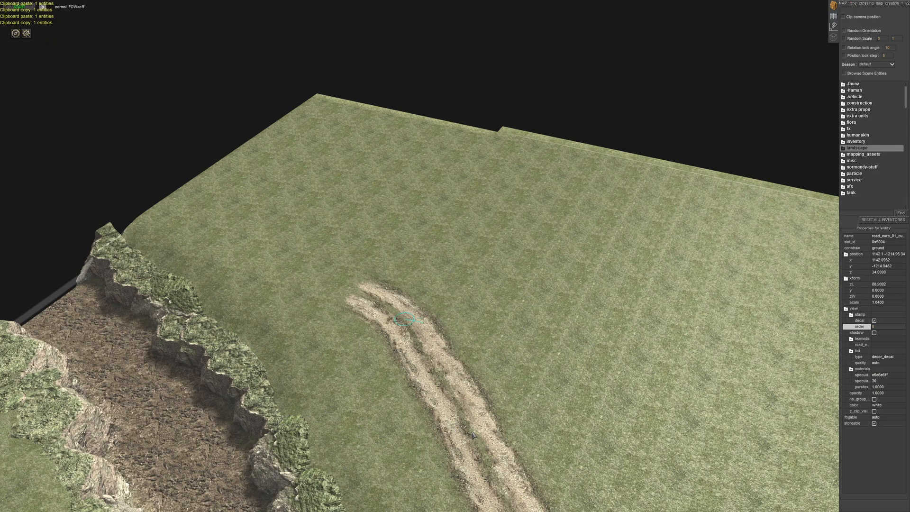
pyautogui.click(500, 441)
pyautogui.moveTo(503, 472); pyautogui.dragTo(501, 470)
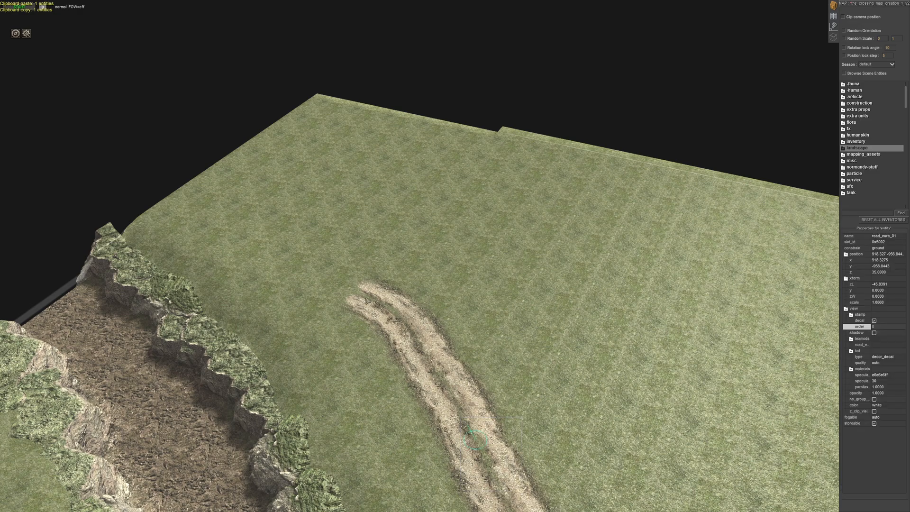
pyautogui.moveTo(320, 271); pyautogui.dragTo(458, 265)
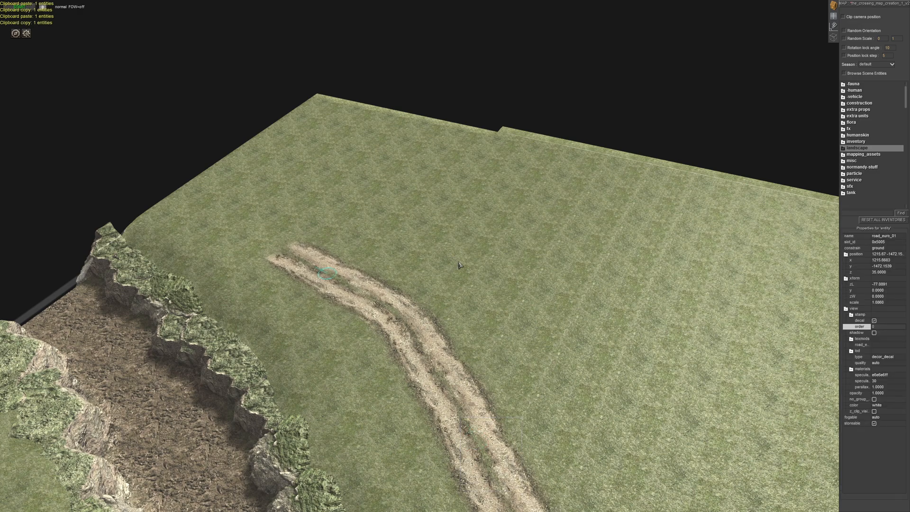
# - Extend the side road from its open end toward the map edge with further straight road_euro_01 copies
pyautogui.hotkey('ctrl', 'v')
pyautogui.hotkey('ctrl', 'c')
pyautogui.hotkey('ctrl', 'v')
pyautogui.click(396, 200)
pyautogui.moveTo(396, 199); pyautogui.dragTo(318, 158, button='middle')
# - Copy the straight side road stretch beyond the bridge and paste it on the opposite side of the main road
pyautogui.press('Down')
pyautogui.press('Down')
pyautogui.moveTo(462, 276); pyautogui.dragTo(430, 211, button='middle')
pyautogui.press('Down')
pyautogui.moveTo(353, 303); pyautogui.dragTo(385, 260, button='middle')
pyautogui.press('Down')
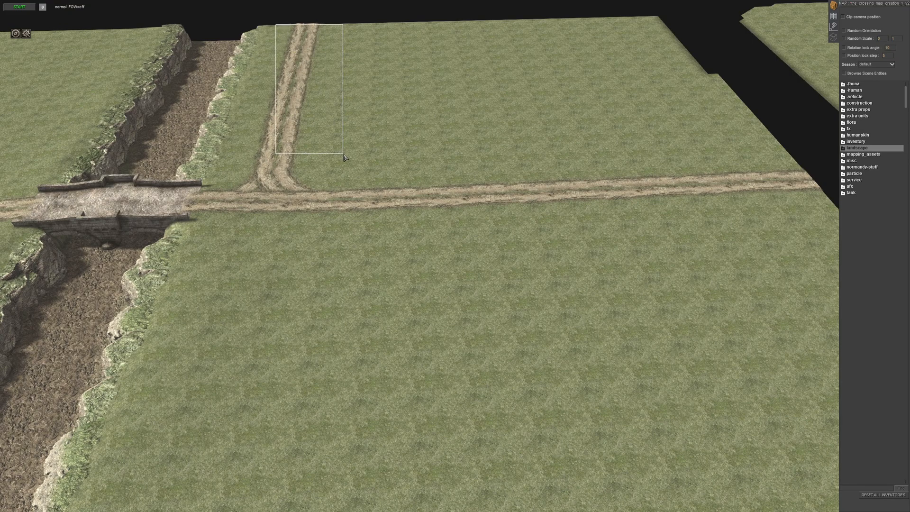
pyautogui.moveTo(344, 156); pyautogui.dragTo(346, 157)
pyautogui.hotkey('ctrl', 'c')
pyautogui.hotkey('ctrl', 'v')
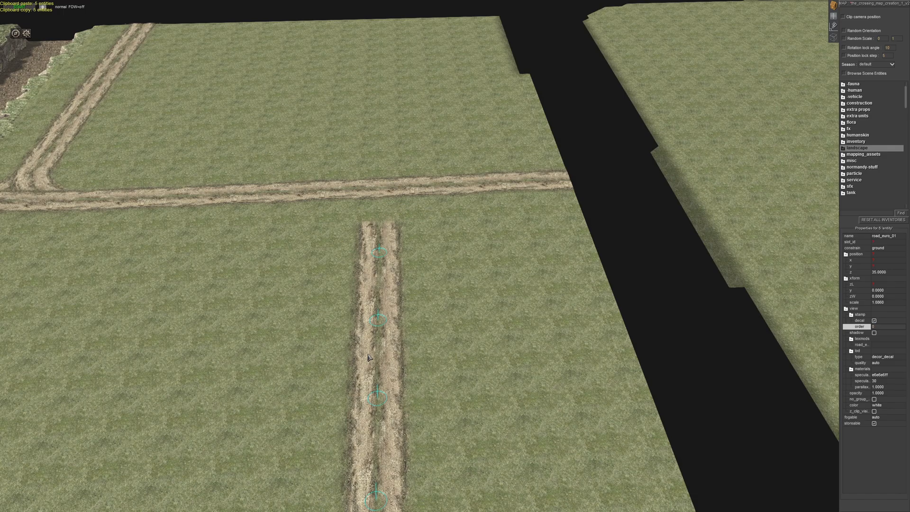
pyautogui.click(536, 327)
pyautogui.moveTo(536, 327); pyautogui.dragTo(365, 341, button='middle')
pyautogui.moveTo(240, 88); pyautogui.dragTo(341, 269, button='middle')
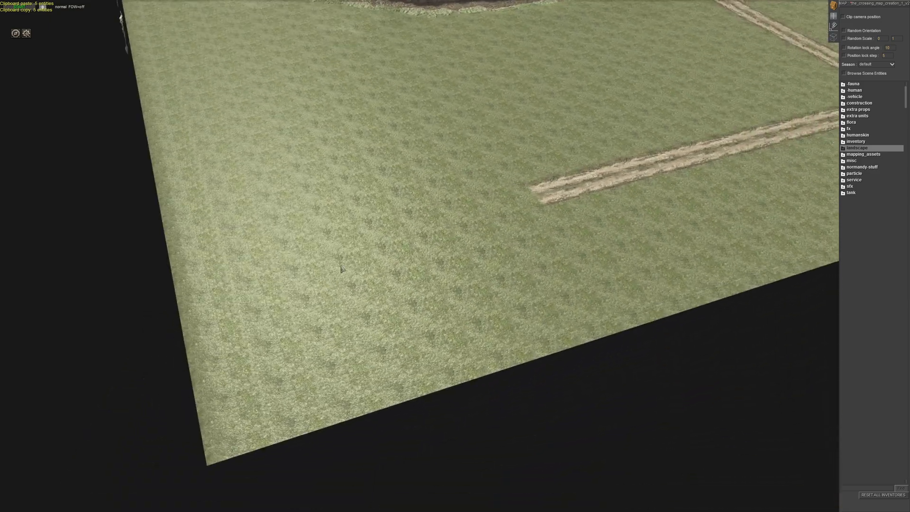
# - Copy the curve stamp from the existing junction and join the pasted road to the main road, turning the second curve to about -154 degrees
pyautogui.moveTo(322, 195); pyautogui.dragTo(374, 157, button='middle')
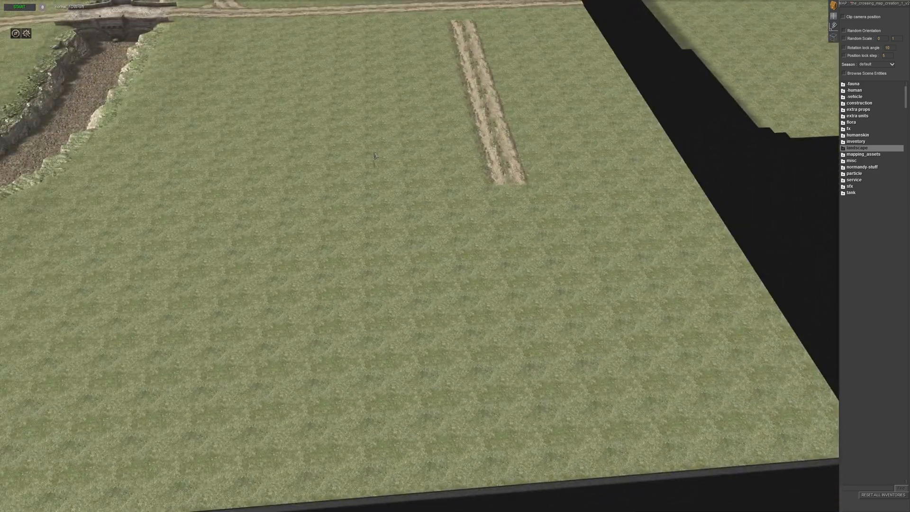
pyautogui.moveTo(433, 273); pyautogui.dragTo(406, 260, button='middle')
pyautogui.scroll(-5, 482, 174)
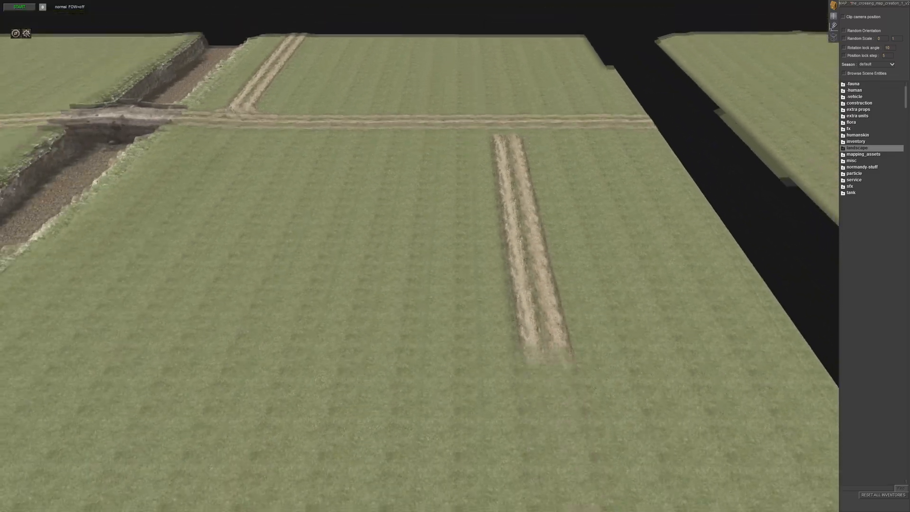
pyautogui.moveTo(666, 159); pyautogui.dragTo(555, 142, button='middle')
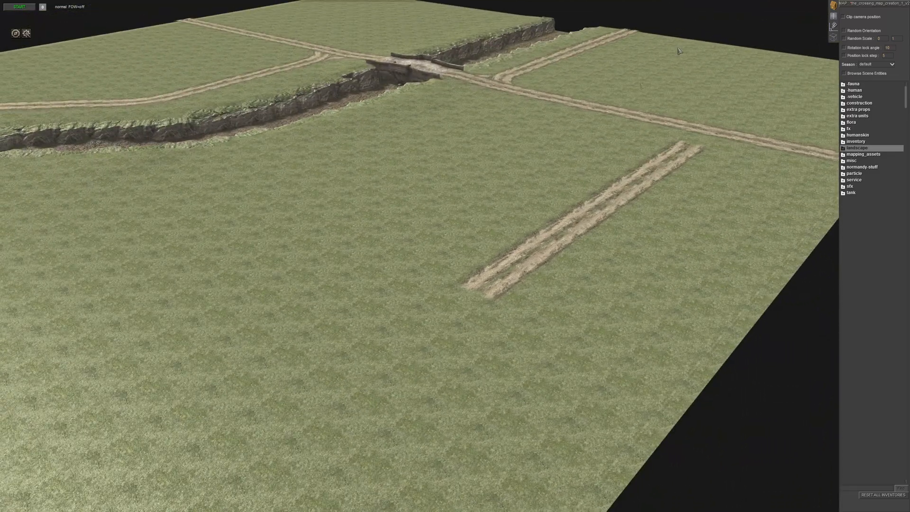
pyautogui.scroll(4, 551, 164)
pyautogui.moveTo(664, 163); pyautogui.dragTo(550, 181, button='middle')
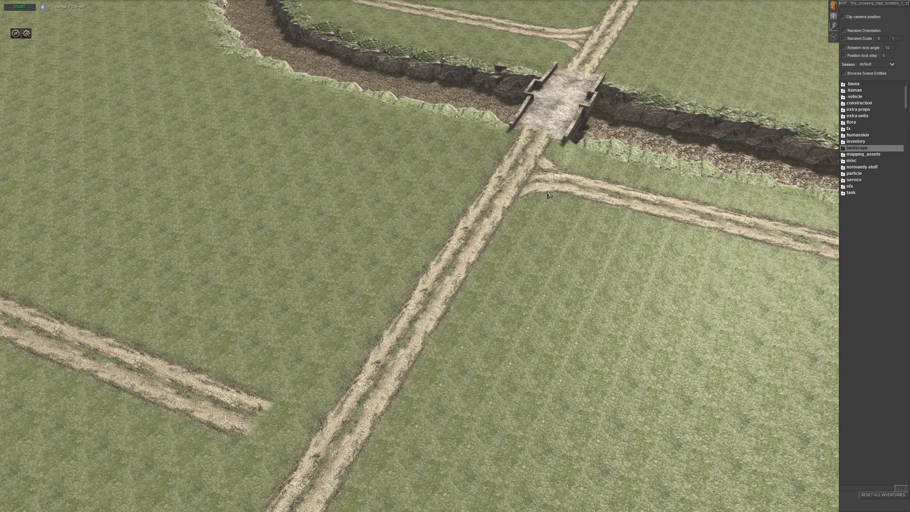
pyautogui.hotkey('ctrl', 'c')
pyautogui.press('Down')
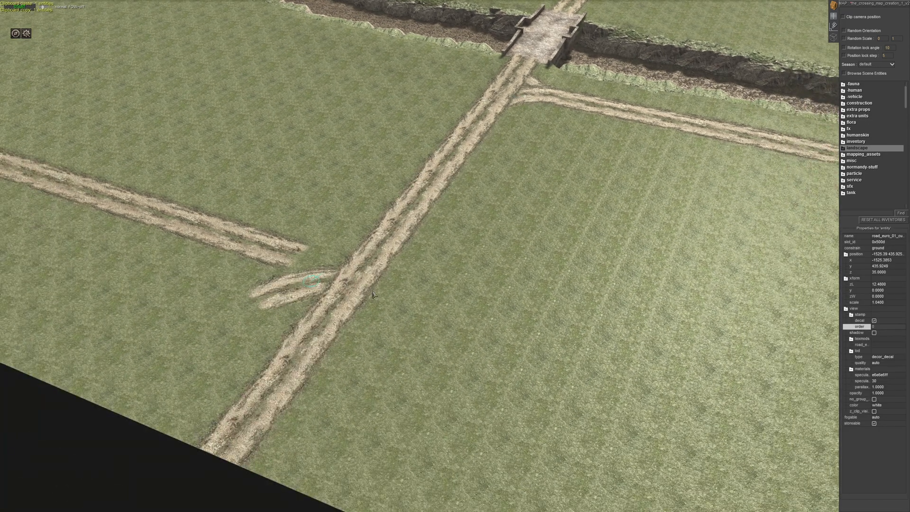
pyautogui.moveTo(353, 345); pyautogui.dragTo(533, 257, button='middle')
pyautogui.press('Up')
pyautogui.press('Left')
pyautogui.scroll(3, 450, 284)
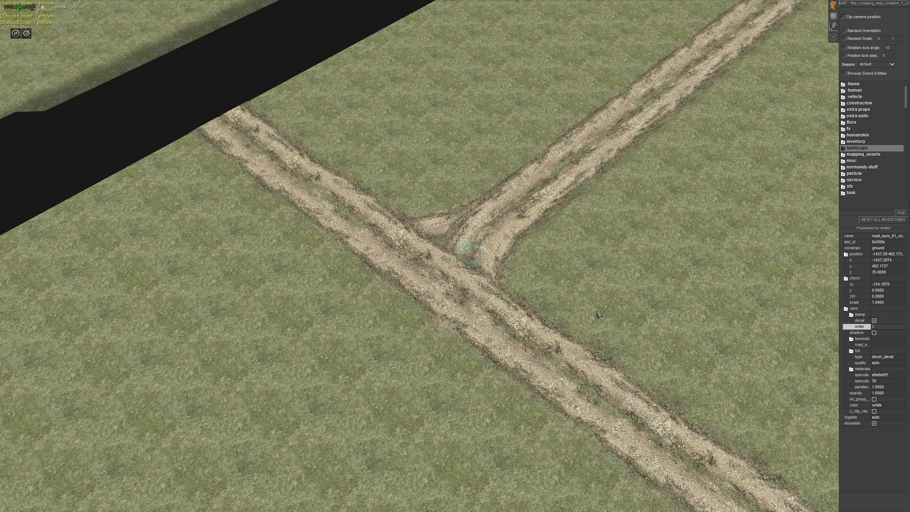
pyautogui.click(614, 298)
# - Examine the road layout on both sides of the river and the off-map area holding the sample stamps
pyautogui.scroll(-2, 611, 297)
pyautogui.moveTo(601, 284); pyautogui.dragTo(422, 333, button='middle')
pyautogui.press('Up')
pyautogui.scroll(-3, 346, 301)
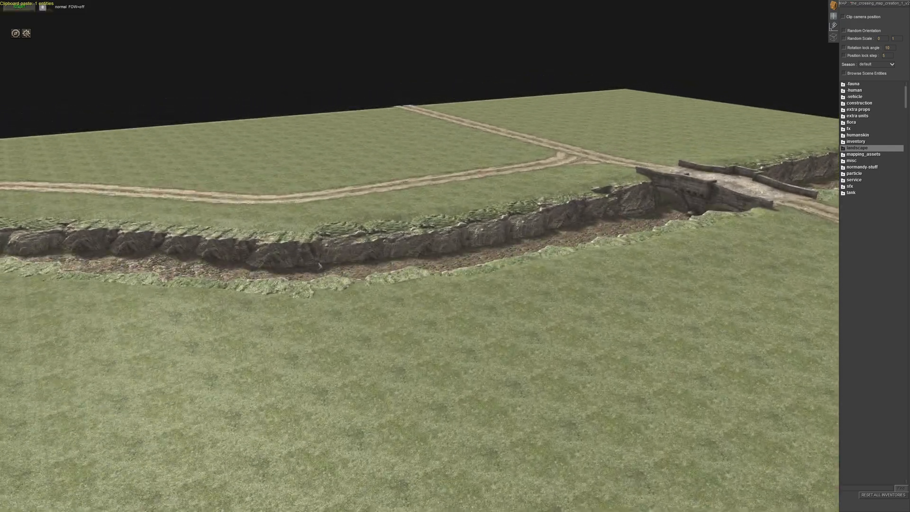
pyautogui.moveTo(630, 256); pyautogui.dragTo(478, 313, button='middle')
pyautogui.moveTo(495, 404); pyautogui.dragTo(360, 370, button='middle')
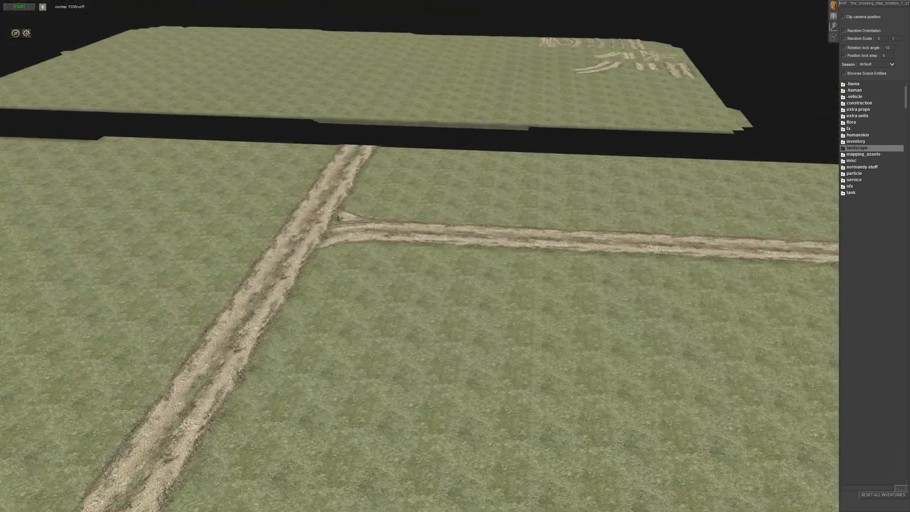
pyautogui.moveTo(588, 208); pyautogui.dragTo(313, 279, button='middle')
pyautogui.scroll(-4, 465, 224)
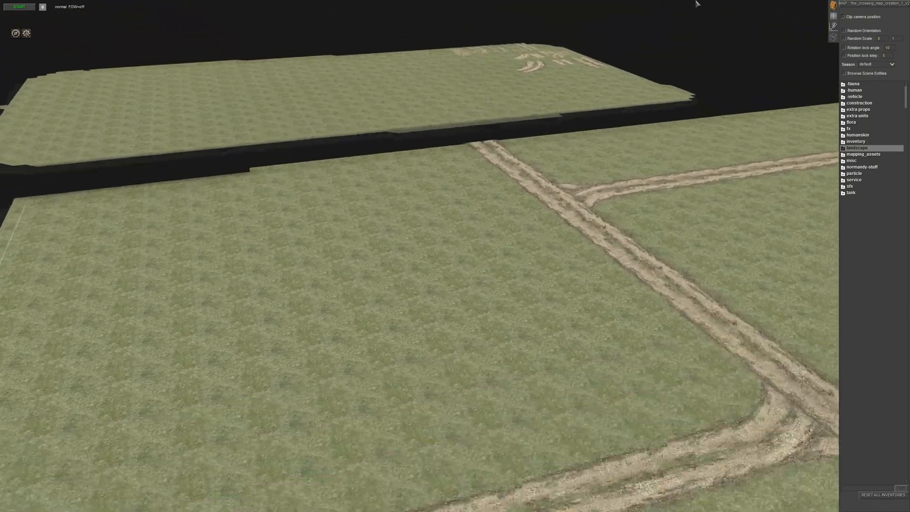
pyautogui.moveTo(578, 246); pyautogui.dragTo(578, 284, button='middle')
pyautogui.moveTo(157, 189); pyautogui.dragTo(268, 197, button='middle')
pyautogui.moveTo(268, 197); pyautogui.dragTo(285, 208)
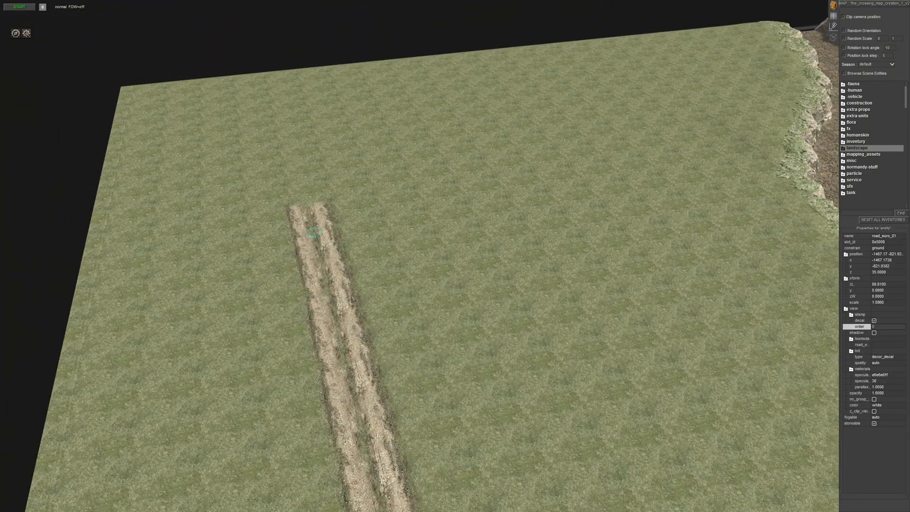
pyautogui.scroll(-3, 350, 328)
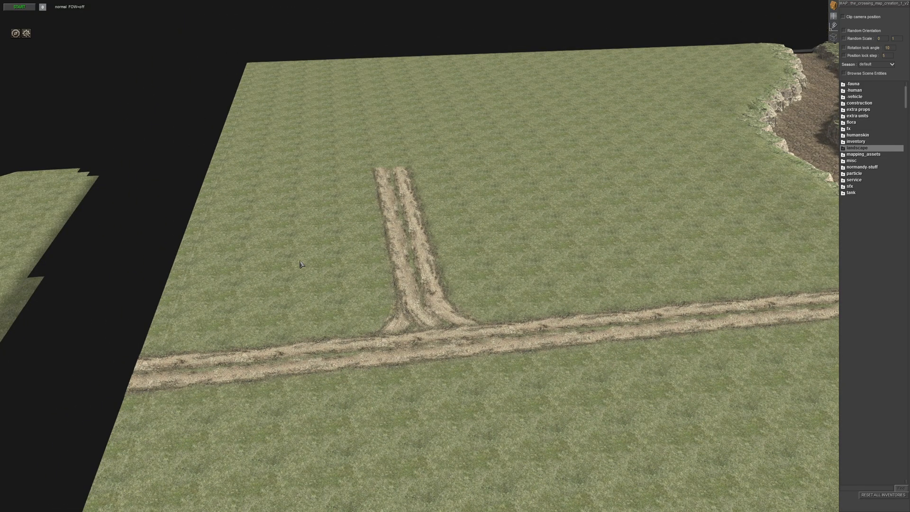
pyautogui.moveTo(334, 254); pyautogui.dragTo(346, 247, button='middle')
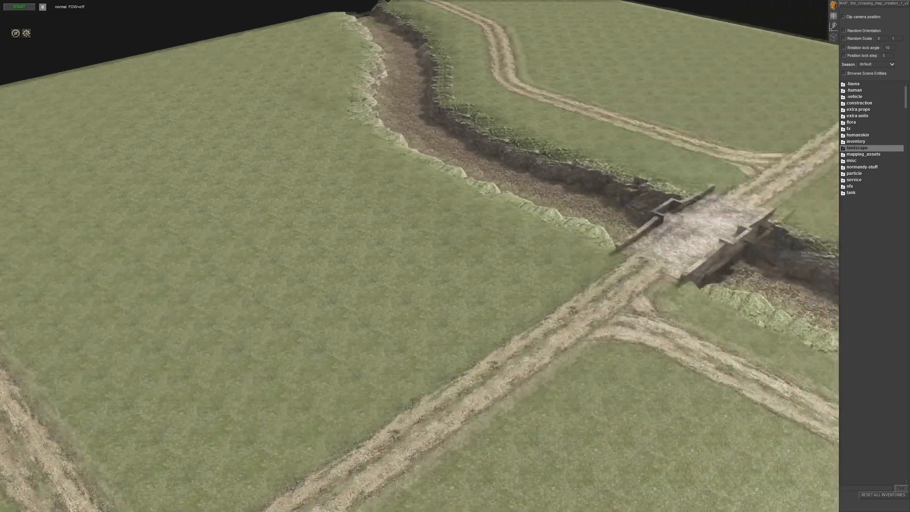
pyautogui.moveTo(711, 251); pyautogui.dragTo(553, 267, button='middle')
pyautogui.scroll(3, 307, 84)
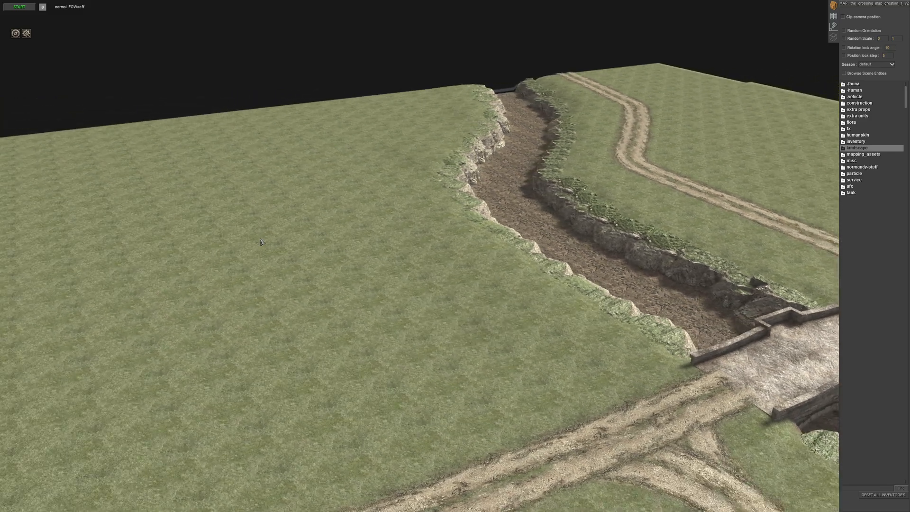
pyautogui.scroll(-4, 262, 241)
pyautogui.moveTo(372, 345); pyautogui.dragTo(330, 352, button='middle')
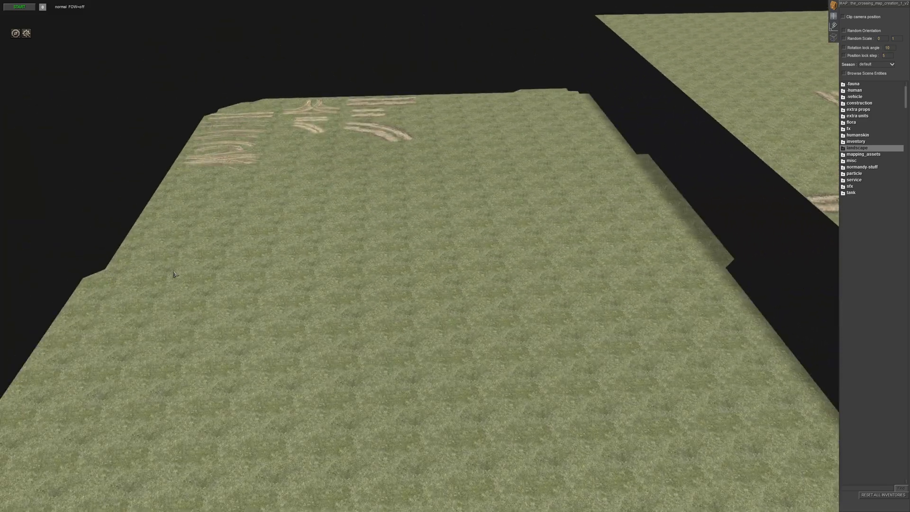
pyautogui.moveTo(172, 271); pyautogui.dragTo(348, 273, button='middle')
pyautogui.scroll(-4, 128, 457)
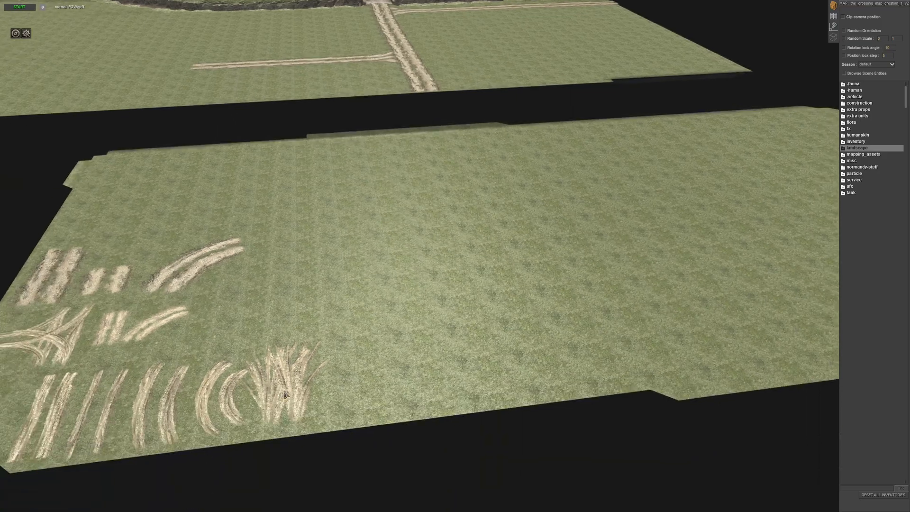
pyautogui.moveTo(209, 458); pyautogui.dragTo(258, 382, button='middle')
pyautogui.scroll(3, 275, 389)
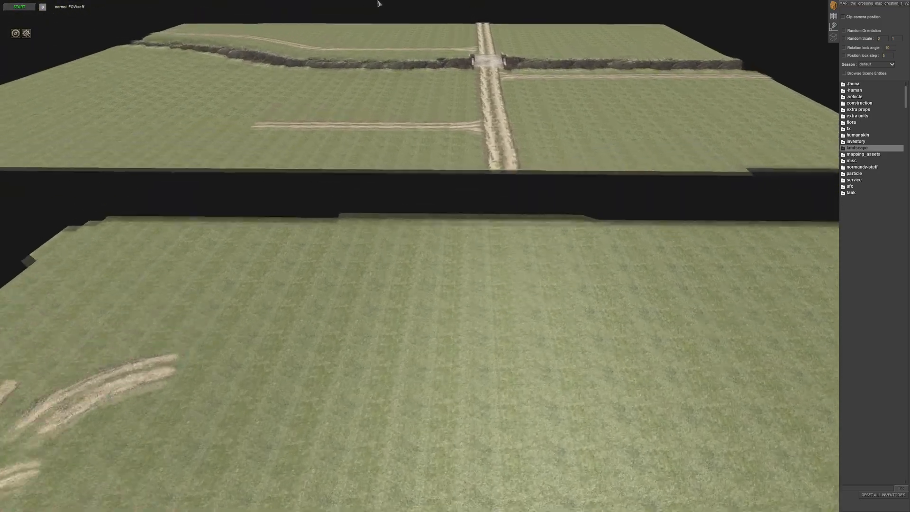
pyautogui.moveTo(555, 253); pyautogui.dragTo(598, 268, button='middle')
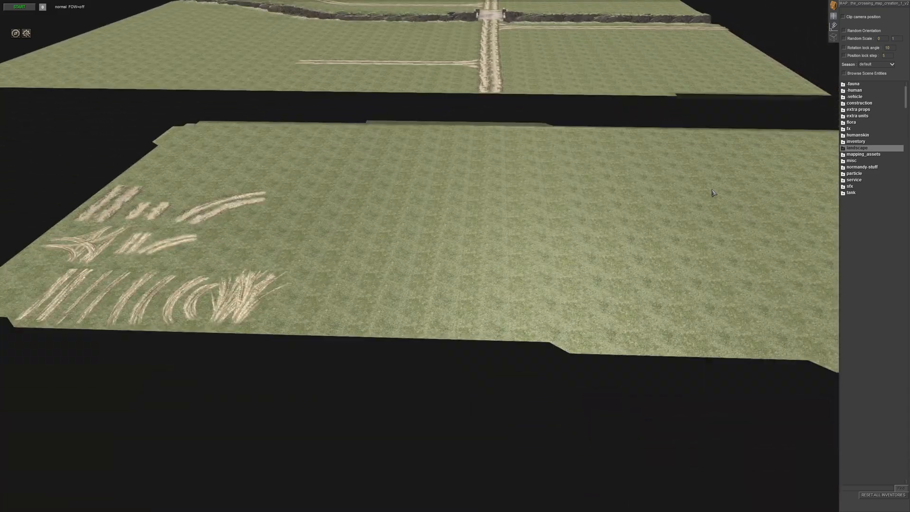
# - Browse the _urban_euro buildings among the construction assets and pick euro_ruins_01
pyautogui.click(855, 104)
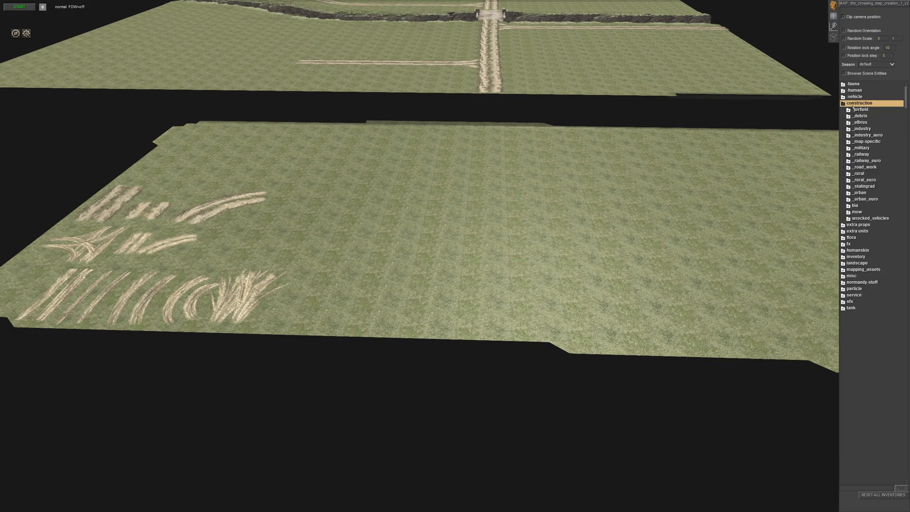
pyautogui.scroll(4, 550, 272)
pyautogui.moveTo(468, 319); pyautogui.dragTo(475, 313, button='middle')
pyautogui.scroll(-1, 475, 314)
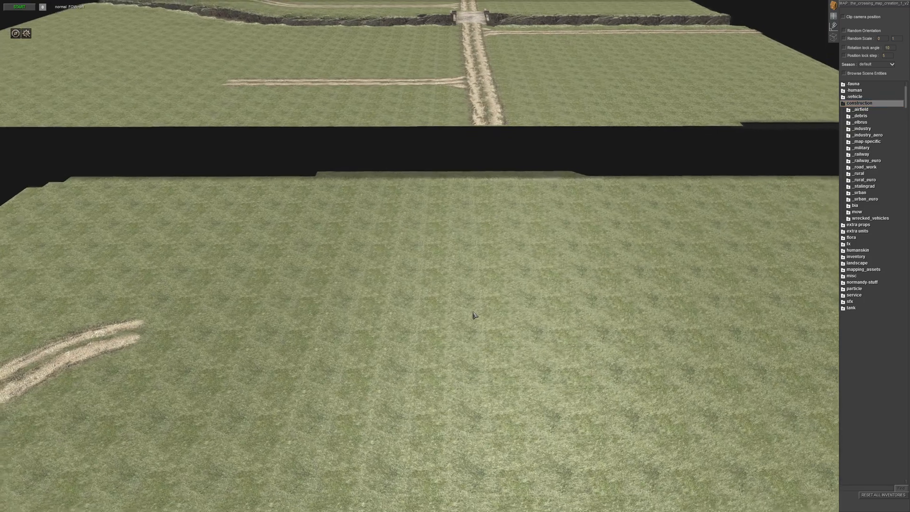
pyautogui.scroll(-2, 479, 335)
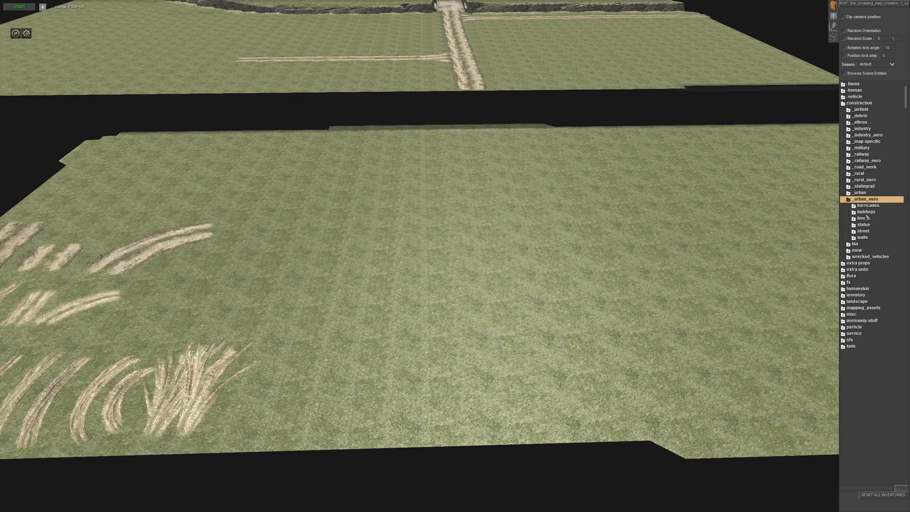
pyautogui.click(867, 214)
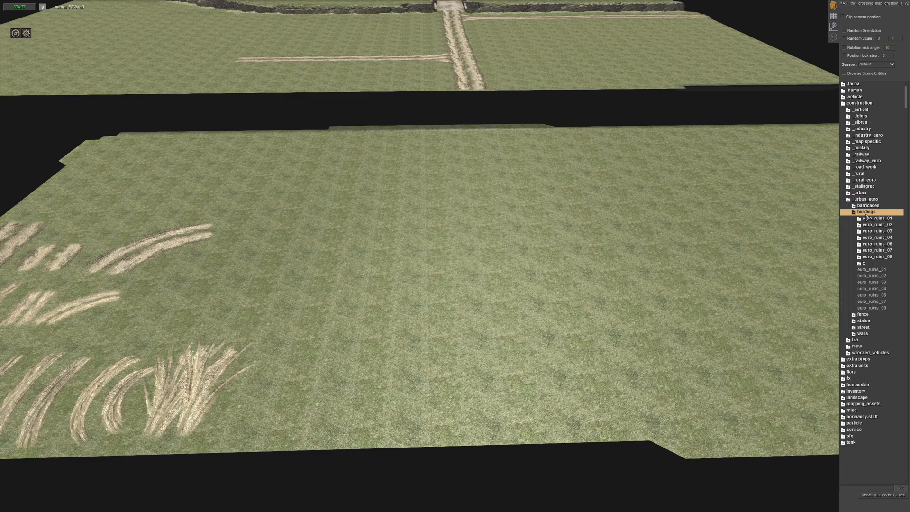
pyautogui.click(872, 271)
pyautogui.moveTo(616, 232); pyautogui.dragTo(562, 215, button='right')
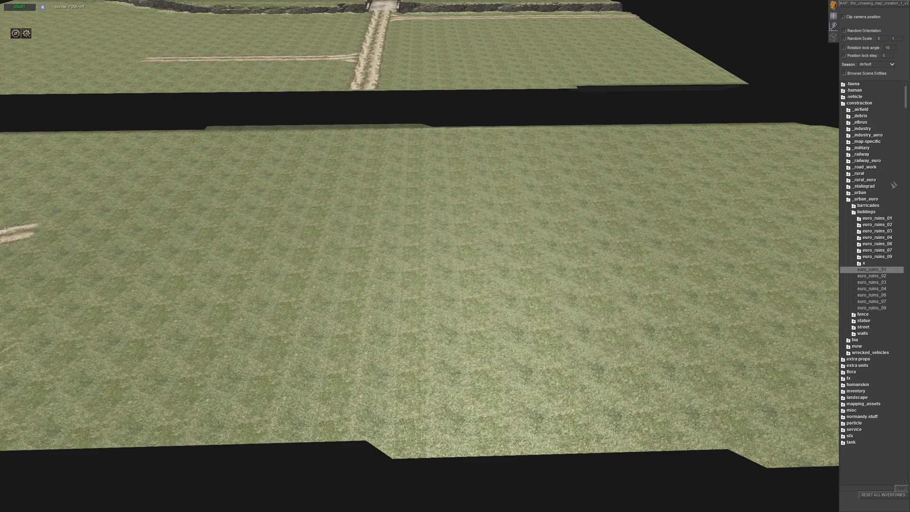
pyautogui.click(864, 200)
# - Place barn001 and barn002 from the _rural_euro buildings near the far corner of the off-map area
pyautogui.click(866, 194)
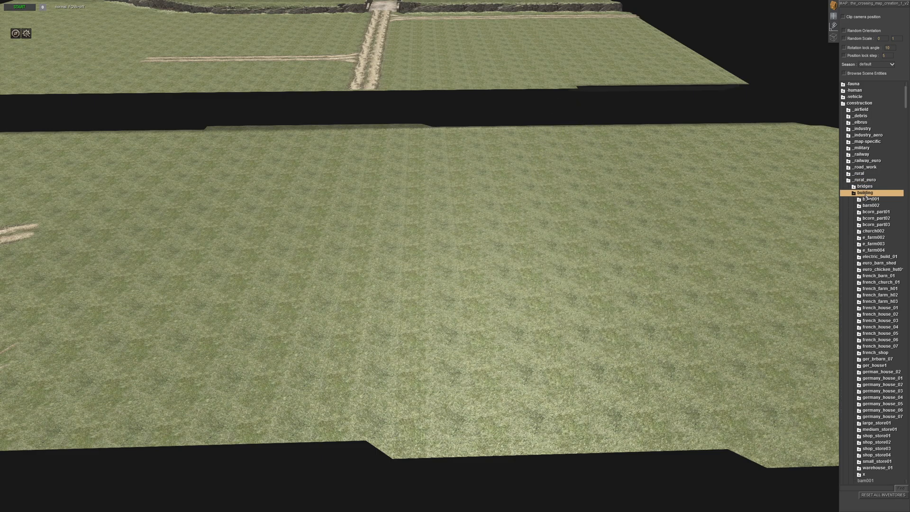
pyautogui.scroll(-10, 884, 206)
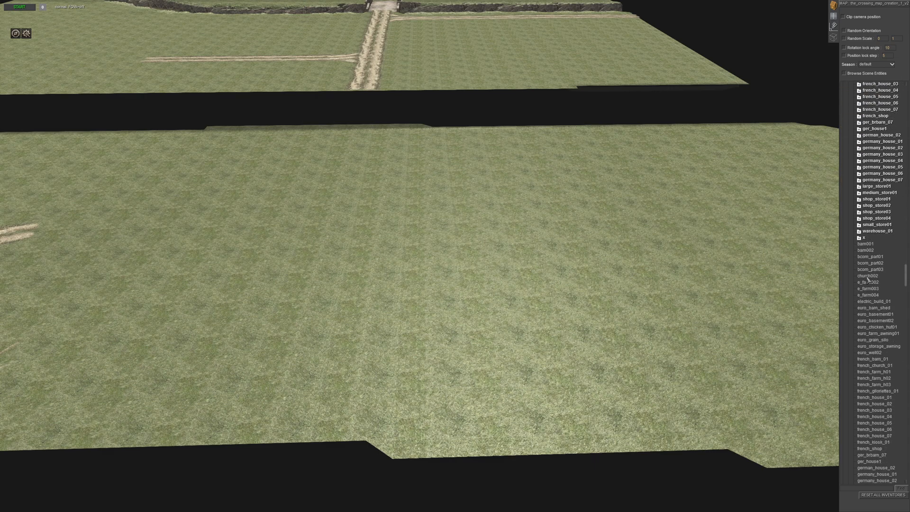
pyautogui.click(866, 245)
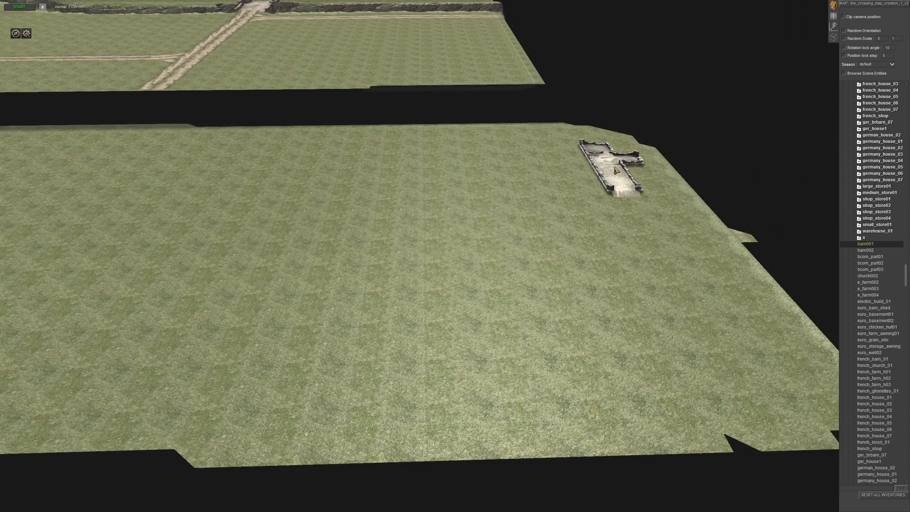
pyautogui.click(586, 168)
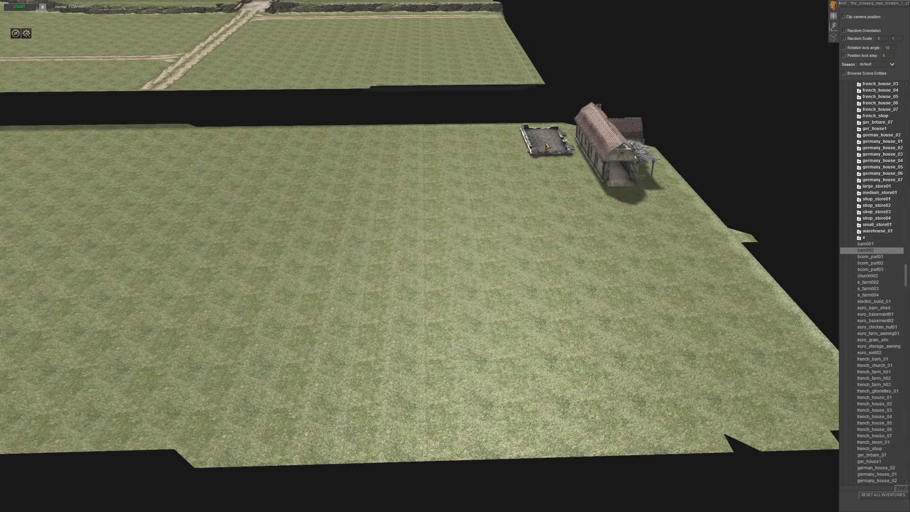
pyautogui.click(547, 146)
# - Try bcorn_part01 and bcorn_part02 beside the two barns and remove both again
pyautogui.press('Down')
pyautogui.click(557, 176)
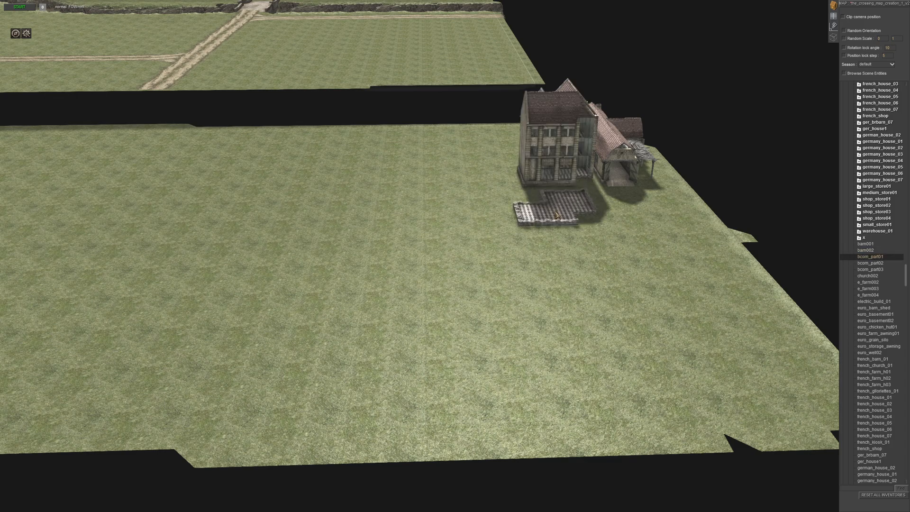
pyautogui.press('Down')
pyautogui.click(628, 241)
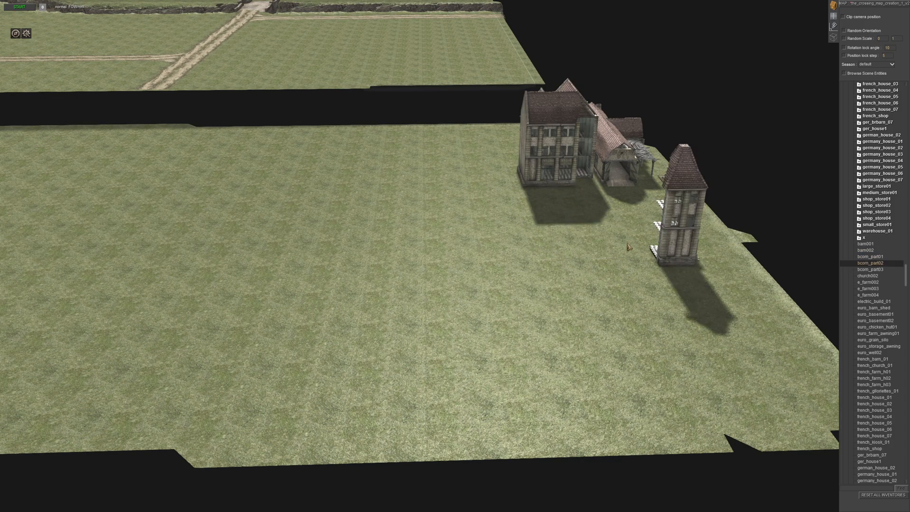
pyautogui.hotkey('ctrl', 'z')
pyautogui.press('Delete')
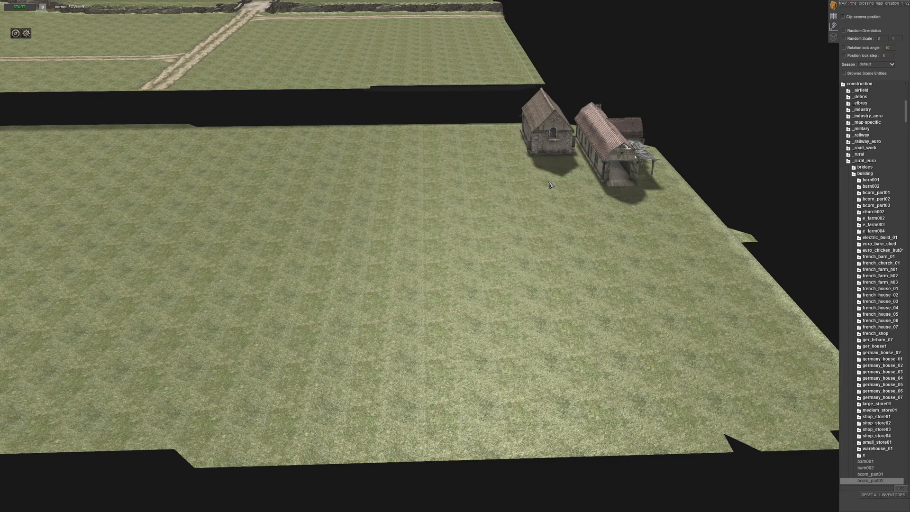
# - Place e_farm002 and e_farm003 on the off-map area close to the barns
pyautogui.scroll(-3, 885, 405)
pyautogui.click(869, 442)
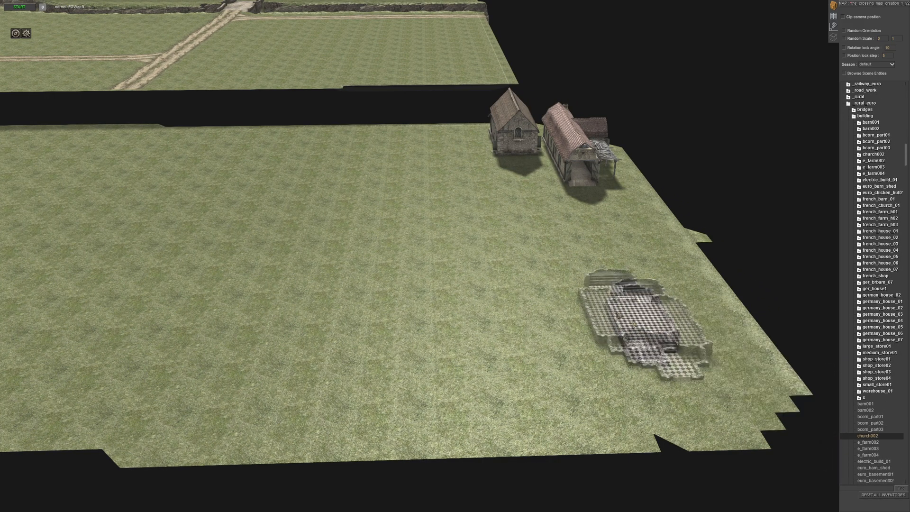
pyautogui.click(638, 269)
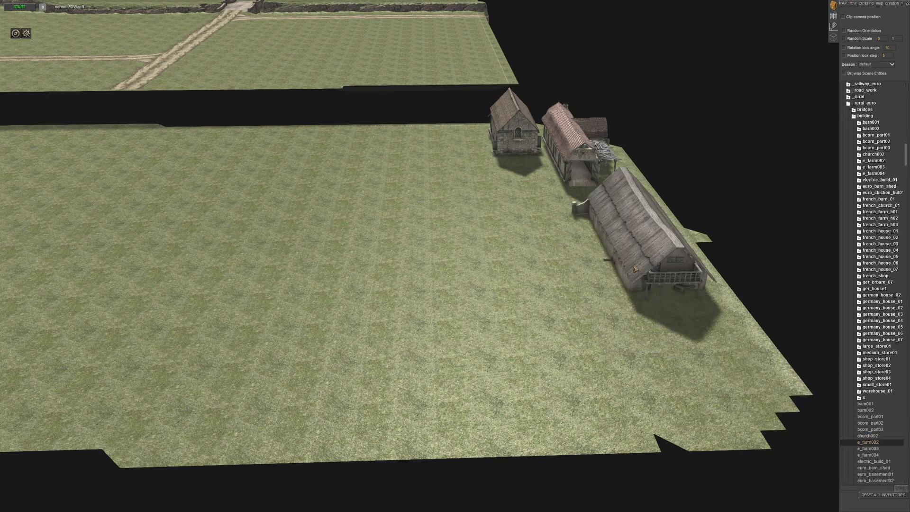
pyautogui.press('Down')
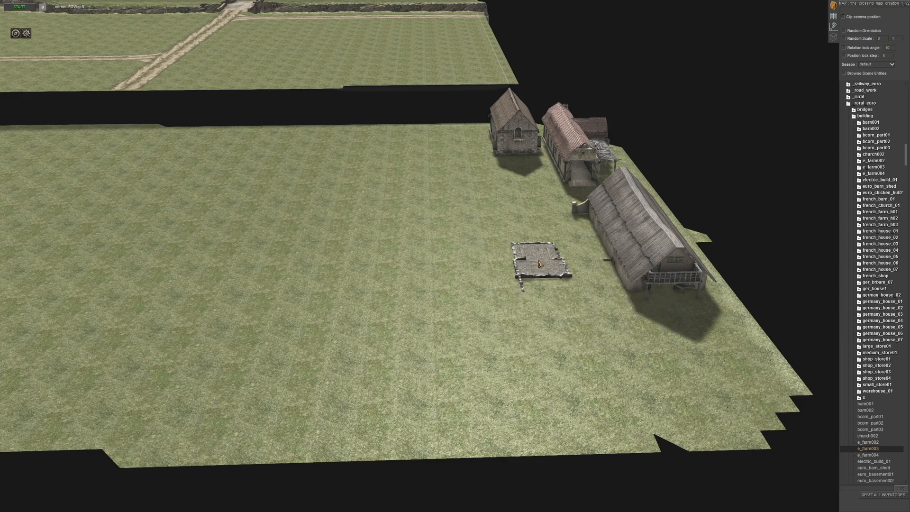
pyautogui.click(529, 190)
pyautogui.moveTo(418, 274); pyautogui.dragTo(537, 285, button='middle')
# - Place e_farm004 on the off-map area beside the thatched e_farm002 building
pyautogui.click(834, 18)
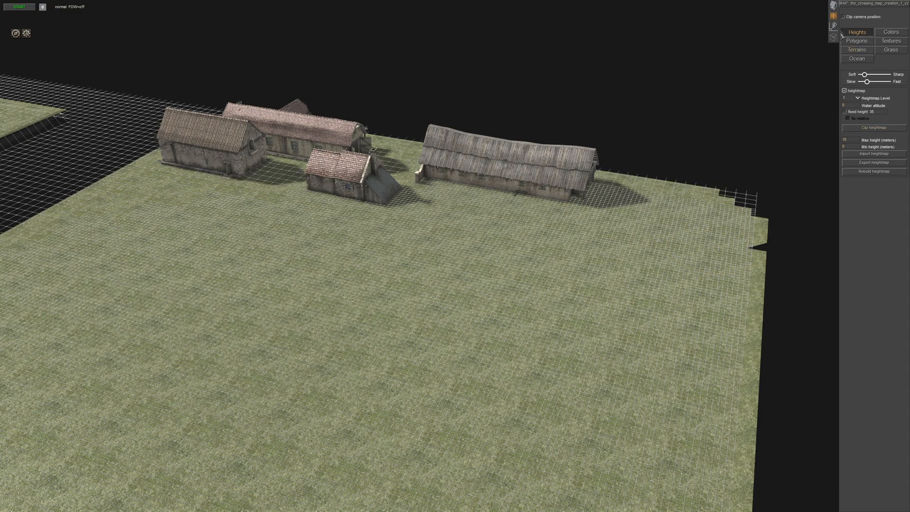
pyautogui.click(833, 6)
pyautogui.moveTo(682, 133); pyautogui.dragTo(566, 269, button='middle')
pyautogui.moveTo(584, 308); pyautogui.dragTo(662, 279)
pyautogui.moveTo(662, 280); pyautogui.dragTo(526, 331, button='middle')
pyautogui.click(524, 330)
pyautogui.scroll(-3, 877, 455)
pyautogui.click(872, 430)
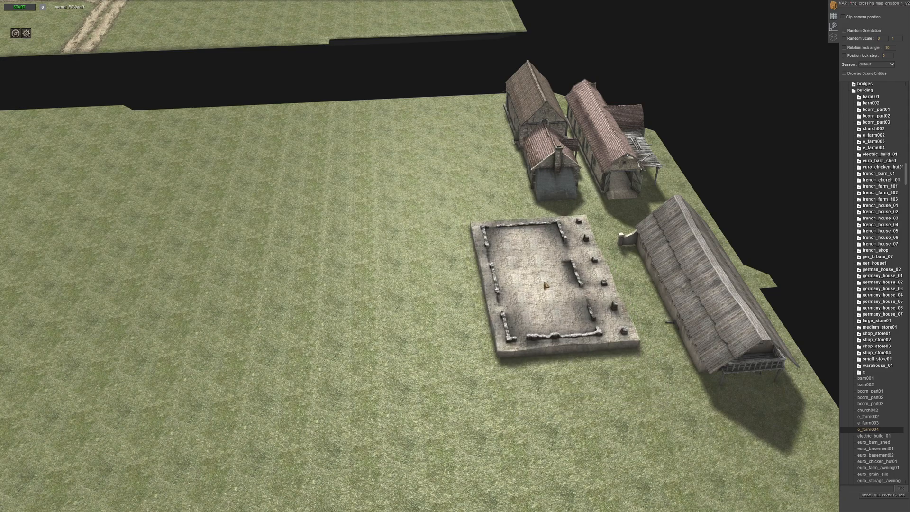
pyautogui.click(545, 286)
pyautogui.rightClick(527, 388)
pyautogui.moveTo(527, 387); pyautogui.dragTo(495, 316, button='middle')
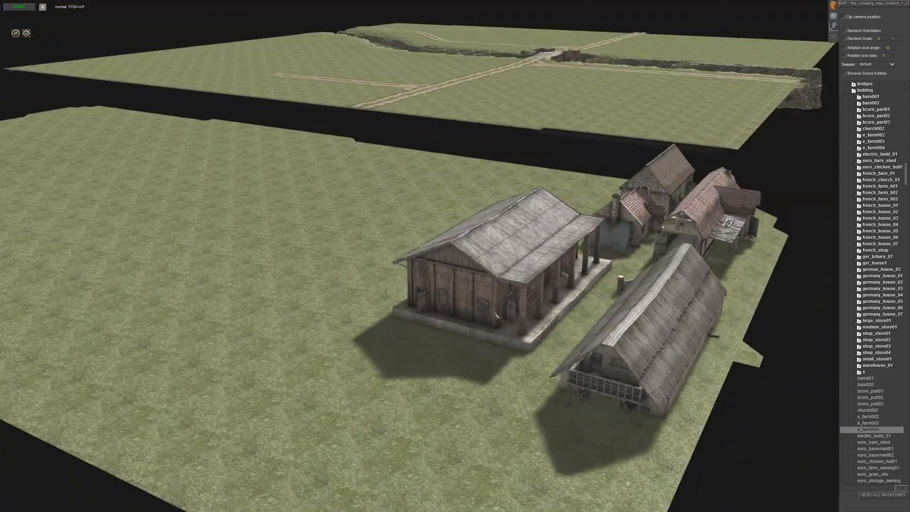
# - Select e_farm004 on the off-map area and move it next to the two barns
pyautogui.click(496, 315)
pyautogui.moveTo(495, 315); pyautogui.dragTo(545, 203)
pyautogui.moveTo(547, 202); pyautogui.dragTo(492, 272, button='middle')
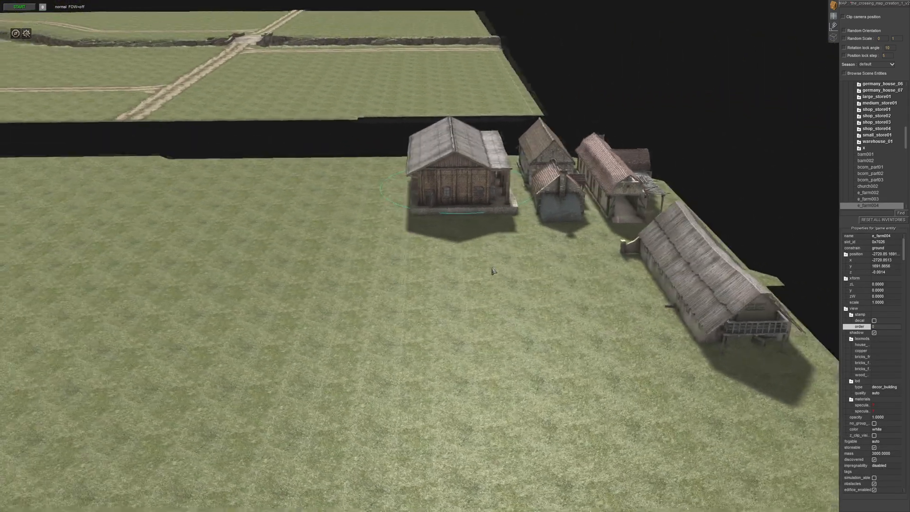
# - Try electric_build_01 on the grass in front of the farm buildings and remove it again
pyautogui.click(493, 272)
pyautogui.scroll(-2, 493, 272)
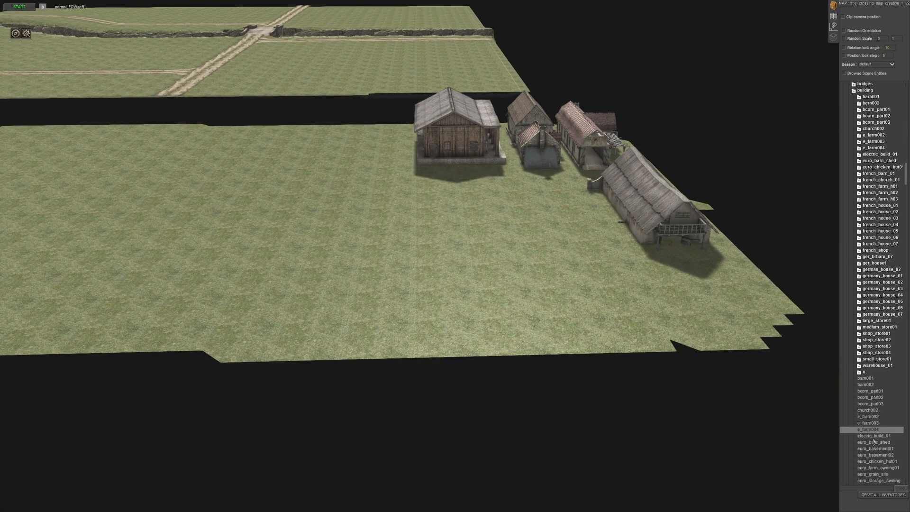
pyautogui.click(604, 295)
pyautogui.rightClick(610, 298)
pyautogui.hotkey('ctrl', 'z')
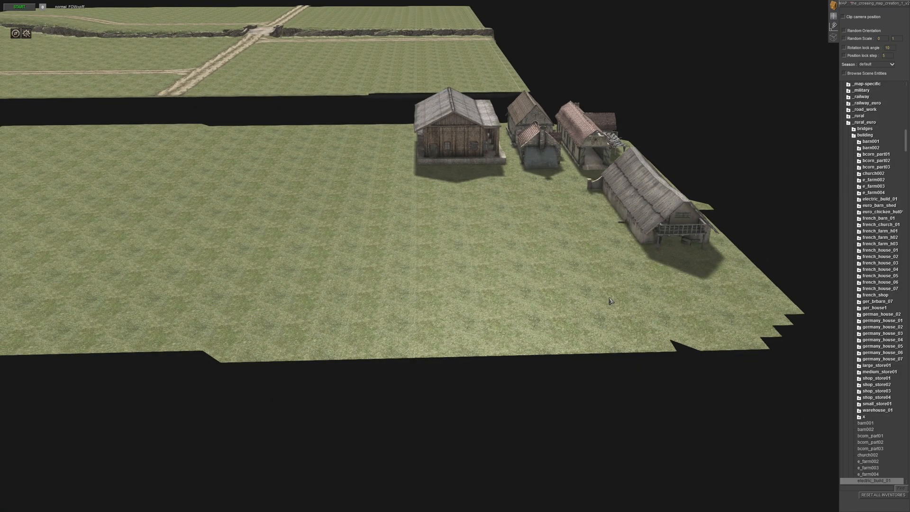
# - Place euro_barn_shed and move it to the free side of e_farm004, away from the barns
pyautogui.scroll(-2, 872, 444)
pyautogui.click(568, 297)
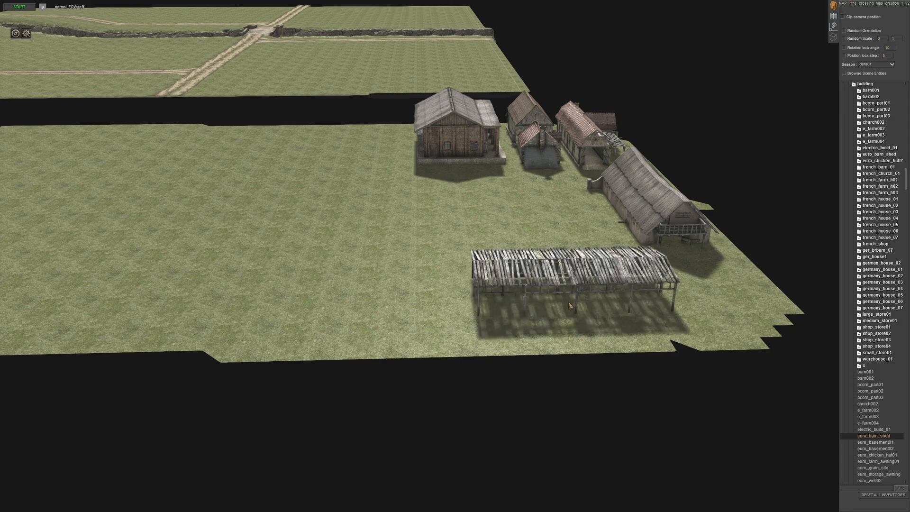
pyautogui.moveTo(567, 302); pyautogui.dragTo(340, 145)
pyautogui.scroll(3, 370, 190)
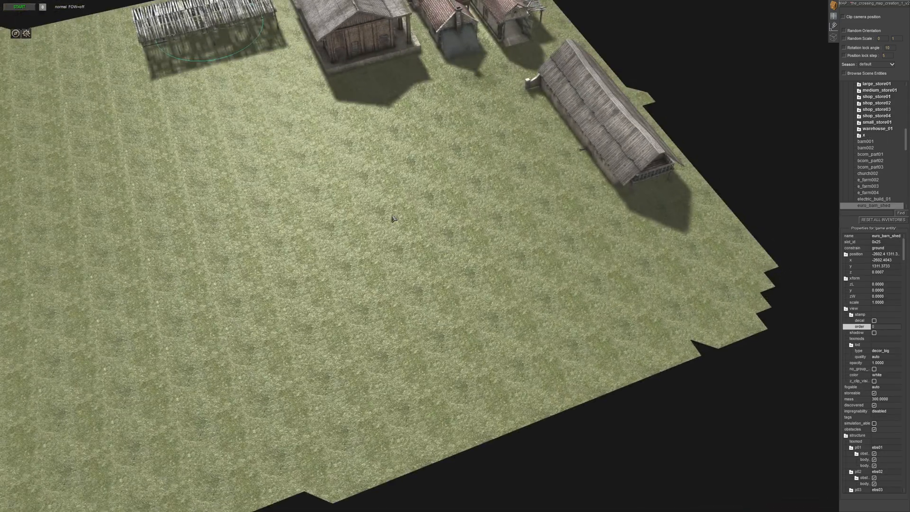
pyautogui.moveTo(396, 217); pyautogui.dragTo(254, 157, button='middle')
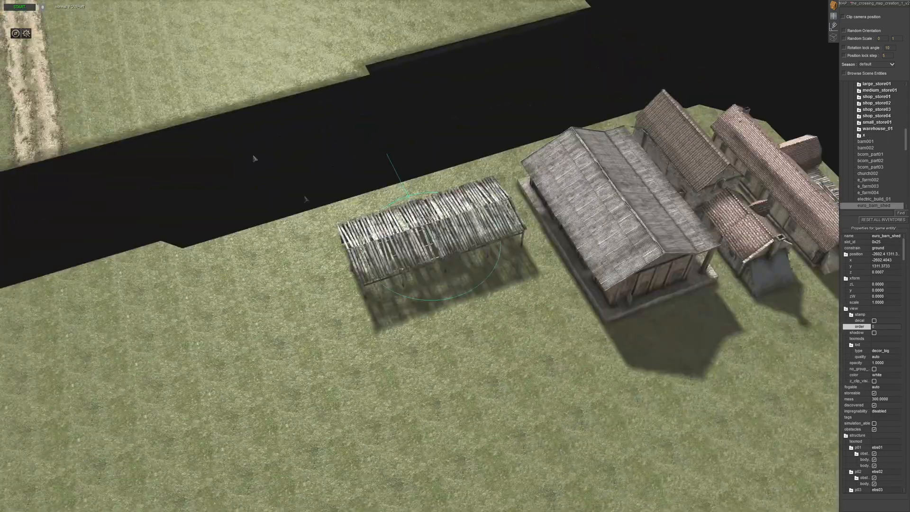
pyautogui.moveTo(426, 244); pyautogui.dragTo(438, 216)
pyautogui.click(488, 342)
# - Preview the building models following euro_barn_shed, up to french_church_01, on the grass in front of the barns
pyautogui.moveTo(488, 342); pyautogui.dragTo(624, 369, button='middle')
pyautogui.scroll(-4, 874, 409)
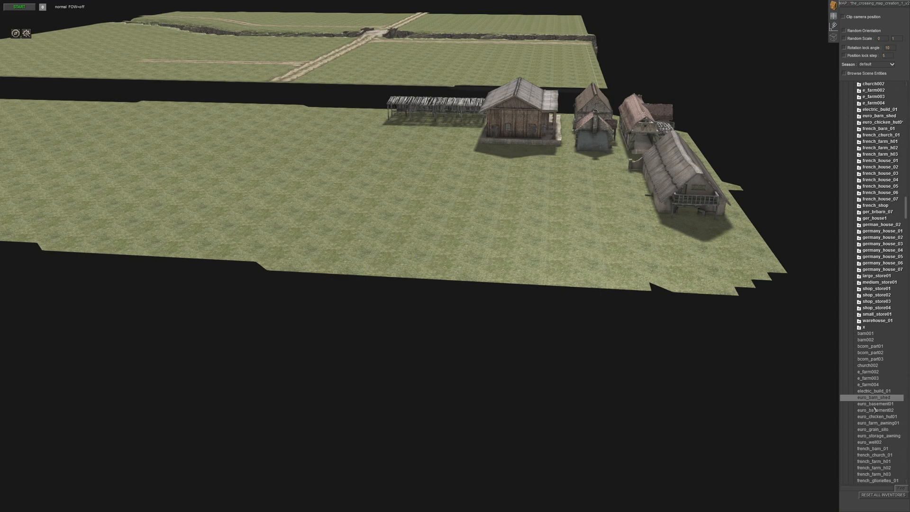
pyautogui.press('Down')
pyautogui.scroll(2, 619, 249)
pyautogui.press('Down')
pyautogui.press('Down')
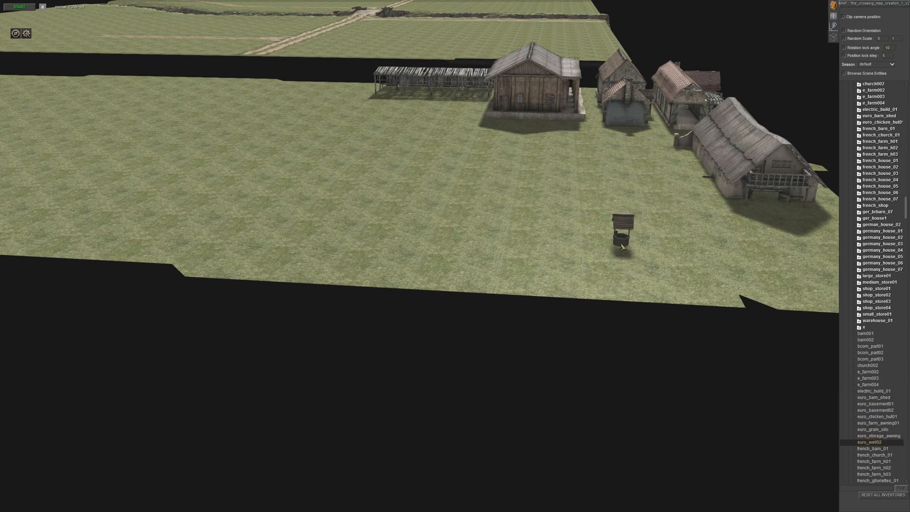
pyautogui.press('Down')
pyautogui.press('Down')
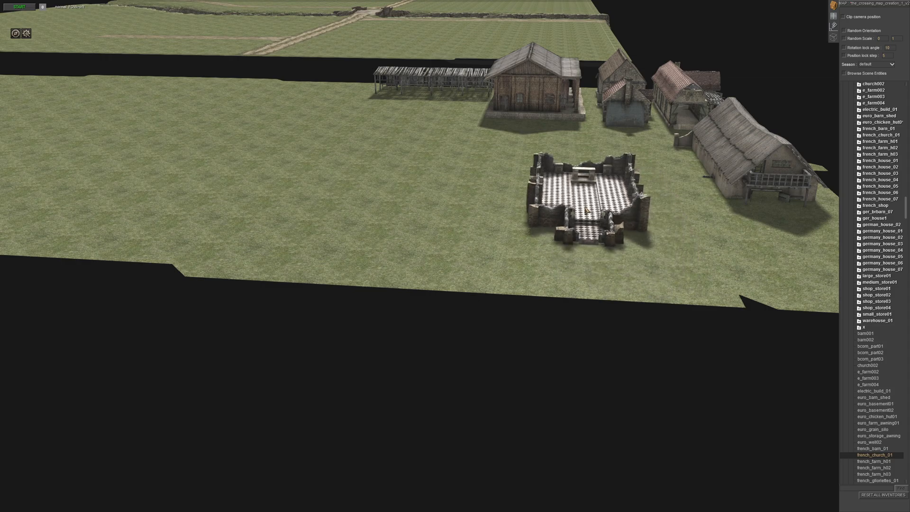
# - Place french_barn_01 on the off-map area beside the thatched e_farm002 building
pyautogui.press('Up')
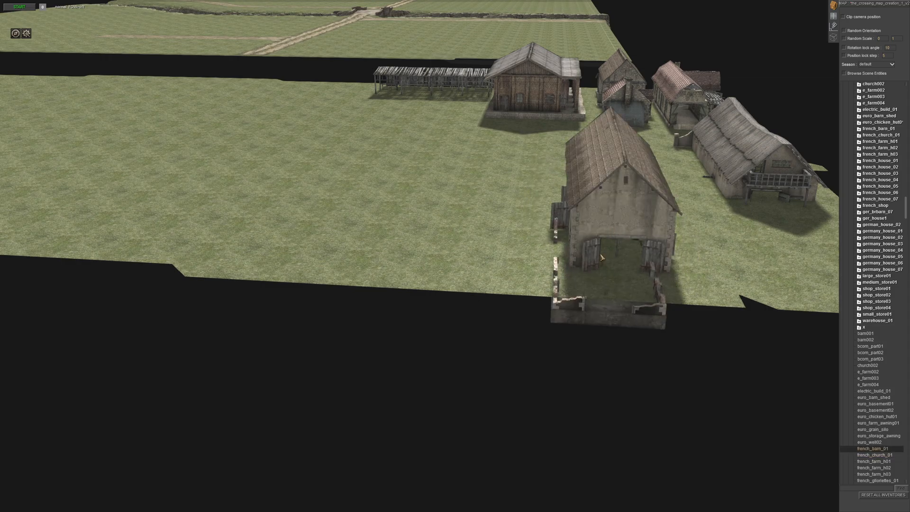
pyautogui.scroll(2, 637, 248)
pyautogui.moveTo(637, 249); pyautogui.dragTo(598, 241, button='middle')
pyautogui.click(570, 231)
pyautogui.moveTo(598, 240); pyautogui.dragTo(543, 133)
pyautogui.click(572, 261)
# - Preview the French farmhouse models, including french_farm_h02, on the grass in front of french_barn_01
pyautogui.scroll(-2, 819, 390)
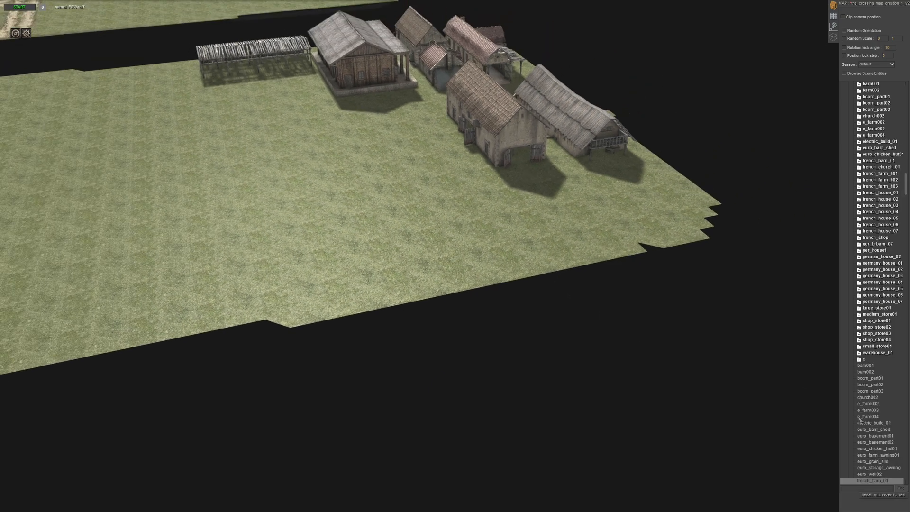
pyautogui.scroll(-3, 864, 431)
pyautogui.click(864, 436)
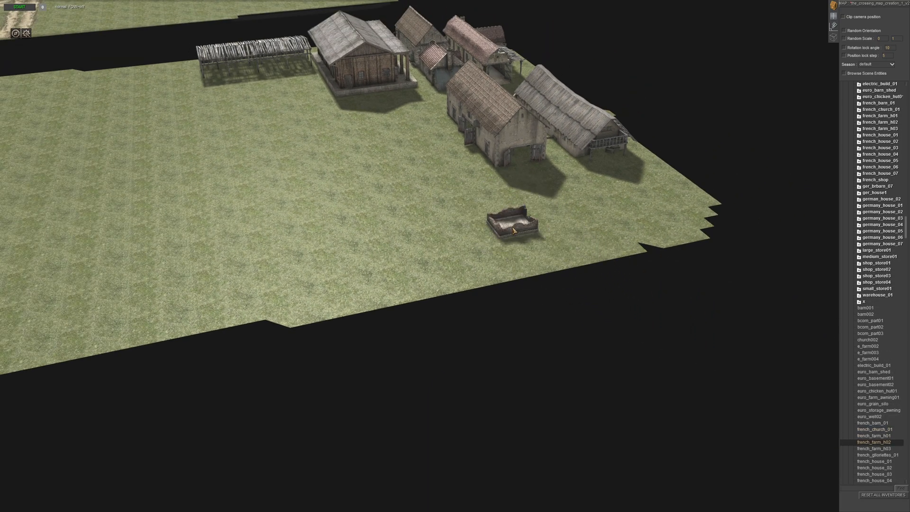
pyautogui.moveTo(514, 244); pyautogui.dragTo(449, 231, button='middle')
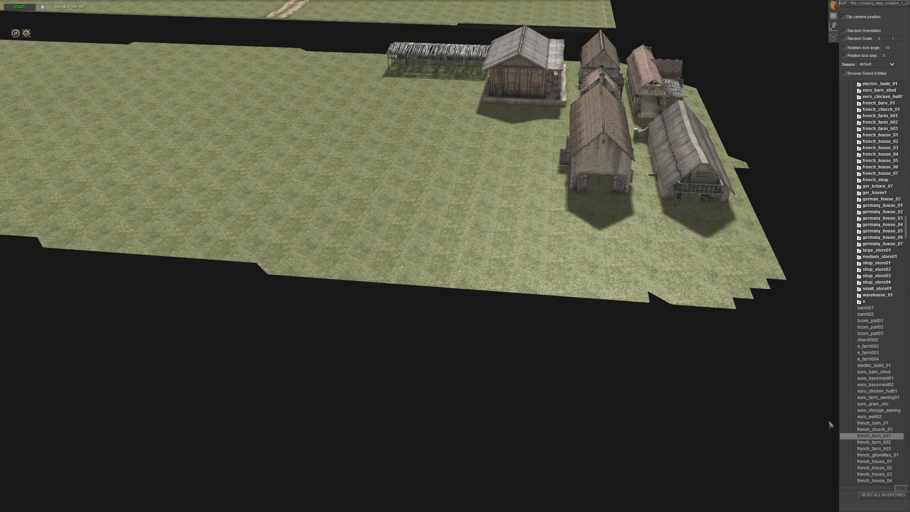
# - Place french_house_01, french_house_02 and french_house_03 as a cluster between euro_barn_shed and e_farm004
pyautogui.click(867, 462)
pyautogui.scroll(5, 366, 284)
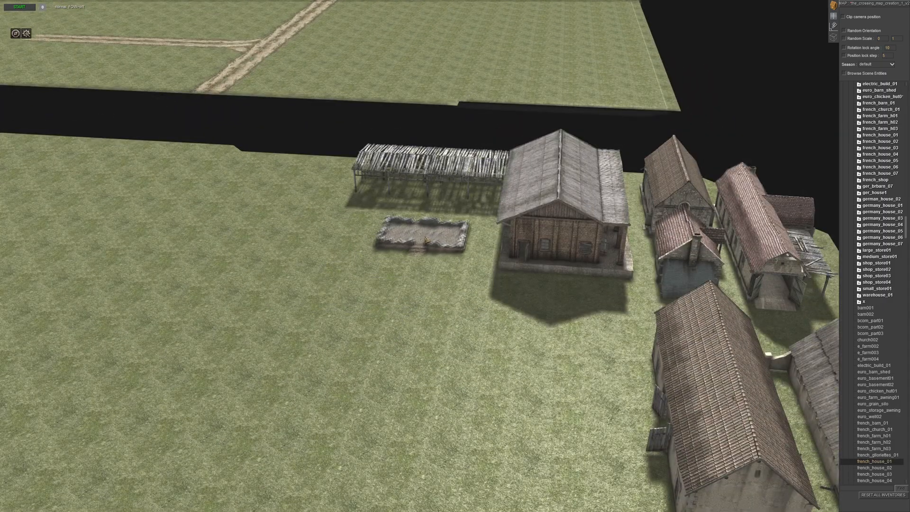
pyautogui.click(420, 277)
pyautogui.press('Down')
pyautogui.click(455, 288)
pyautogui.press('Down')
pyautogui.click(379, 278)
# - Place french_house_04 at the outer end of euro_barn_shed, clear of the other French houses
pyautogui.moveTo(322, 299); pyautogui.dragTo(466, 316, button='middle')
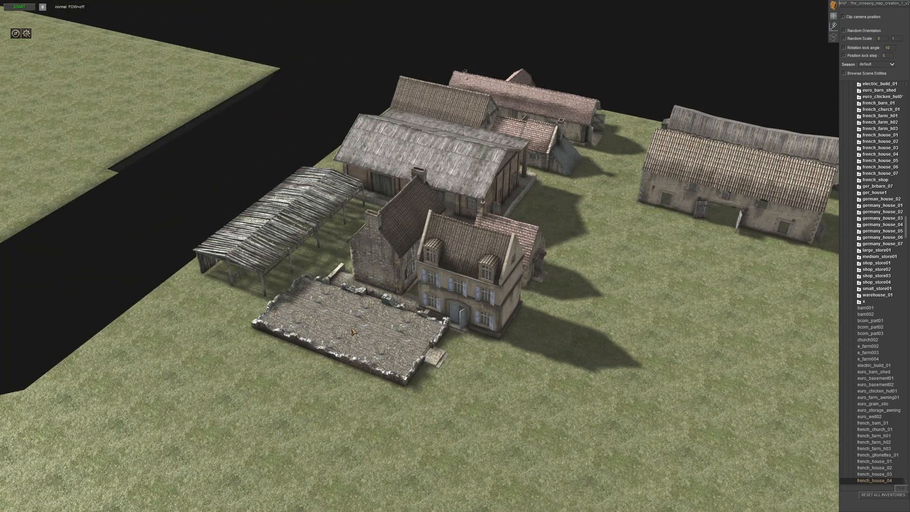
pyautogui.press('Down')
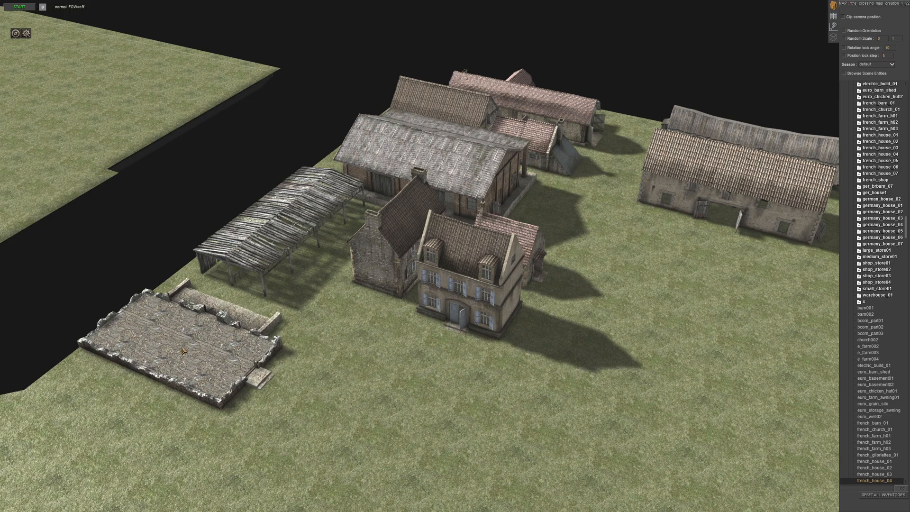
pyautogui.click(177, 334)
pyautogui.moveTo(361, 393); pyautogui.dragTo(232, 394, button='middle')
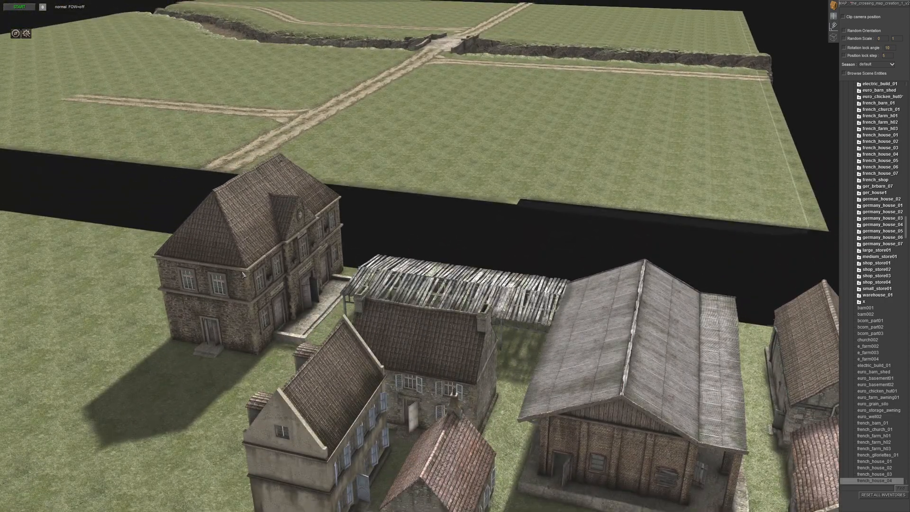
pyautogui.click(243, 273)
pyautogui.moveTo(243, 273); pyautogui.dragTo(488, 427, button='middle')
pyautogui.click(441, 417)
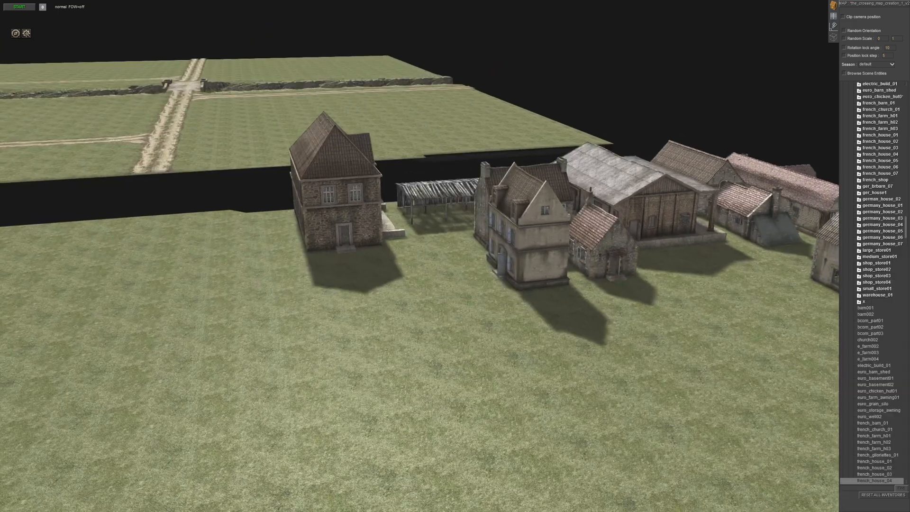
# - Place french_house_05 and french_house_06 in front of french_house_04 and the shed
pyautogui.scroll(-2, 886, 456)
pyautogui.click(886, 456)
pyautogui.press('Up')
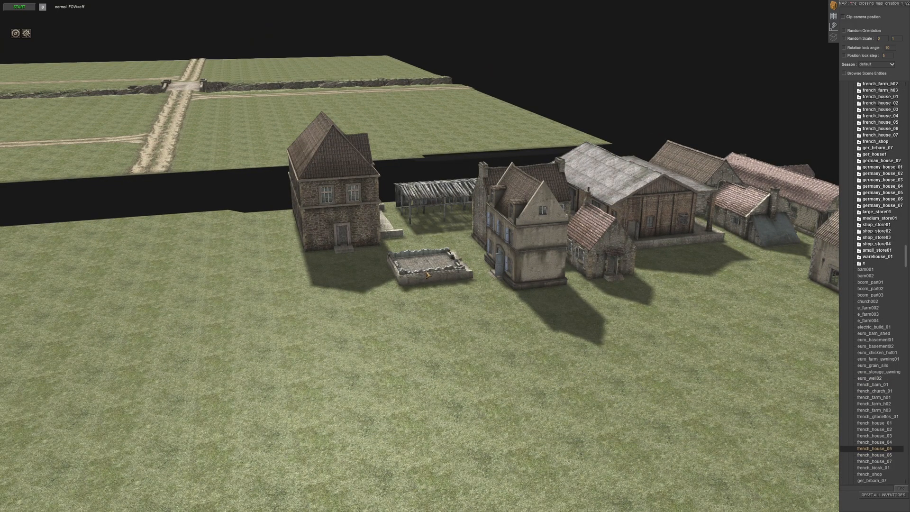
pyautogui.click(426, 274)
pyautogui.click(340, 284)
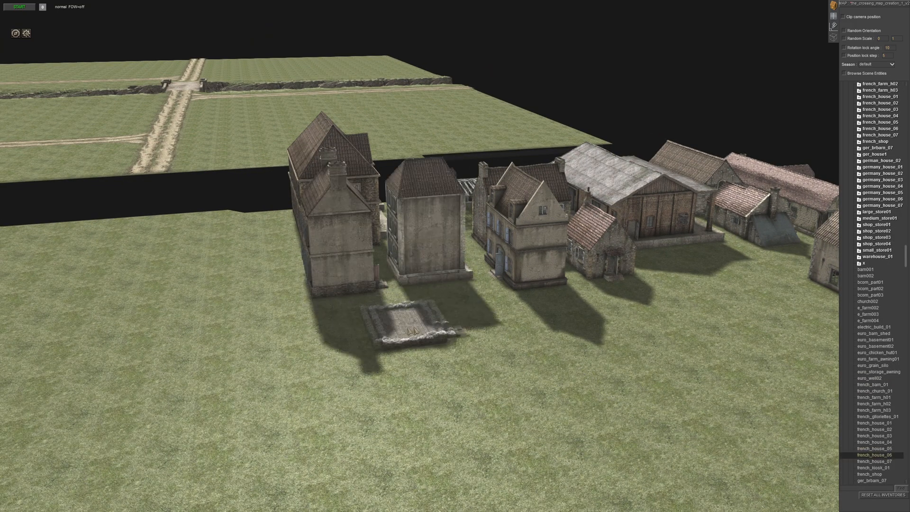
# - Place french_house_07 in front of the tall French houses and french_shop beside it
pyautogui.click(455, 312)
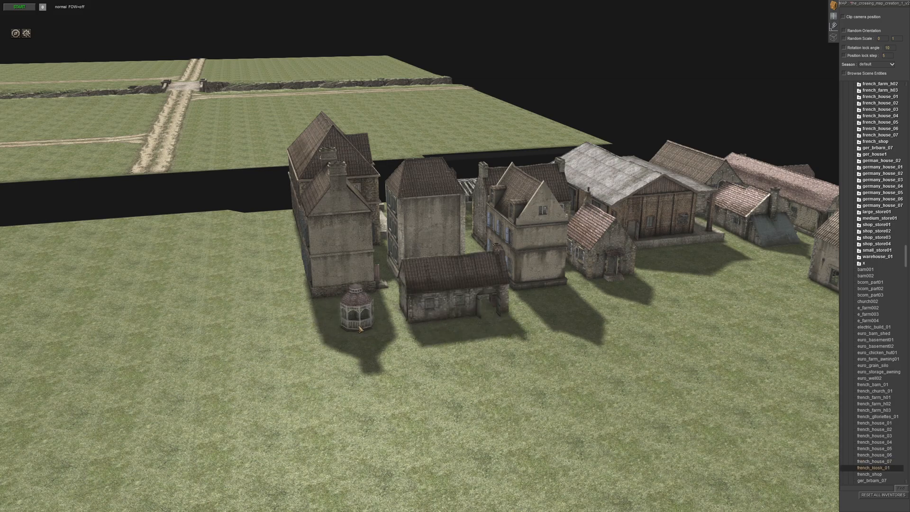
pyautogui.click(353, 350)
pyautogui.moveTo(358, 382)
pyautogui.mouseDown(button='middle')
pyautogui.moveTo(363, 388)
pyautogui.moveTo(460, 352)
pyautogui.moveTo(531, 372)
pyautogui.moveTo(350, 381)
pyautogui.mouseUp(button='middle')
pyautogui.rightClick(630, 376)
pyautogui.moveTo(796, 408); pyautogui.dragTo(739, 424, button='middle')
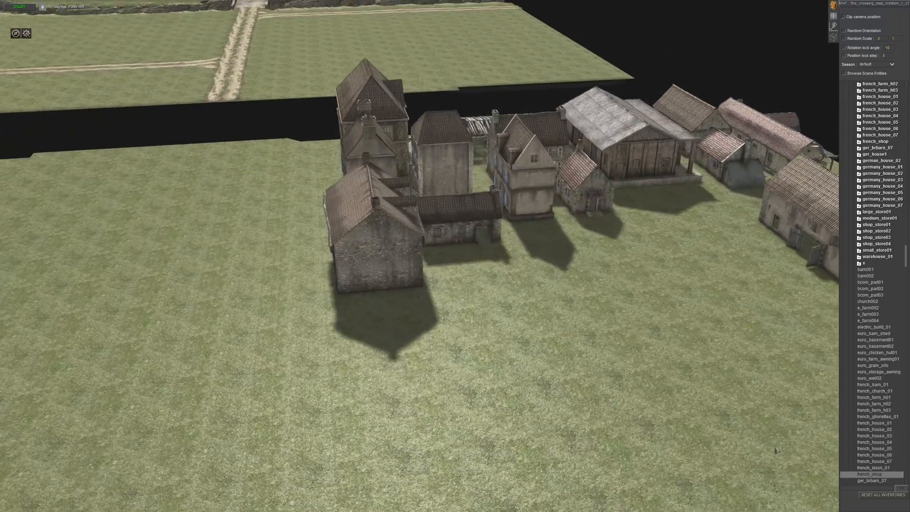
# - Try ger_brbarn_07 beside french_shop and delete it again
pyautogui.scroll(-2, 893, 459)
pyautogui.click(872, 429)
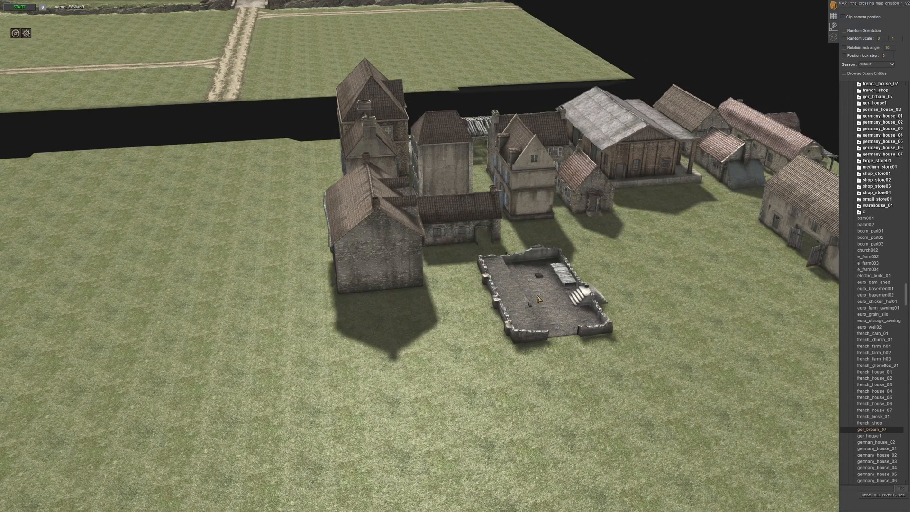
pyautogui.moveTo(566, 365); pyautogui.dragTo(430, 375, button='middle')
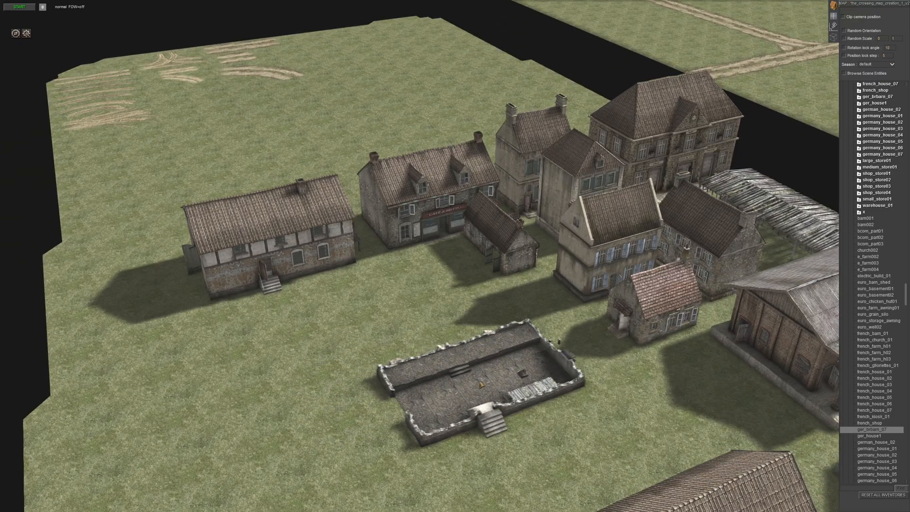
pyautogui.rightClick(466, 383)
pyautogui.click(278, 261)
pyautogui.press('Delete')
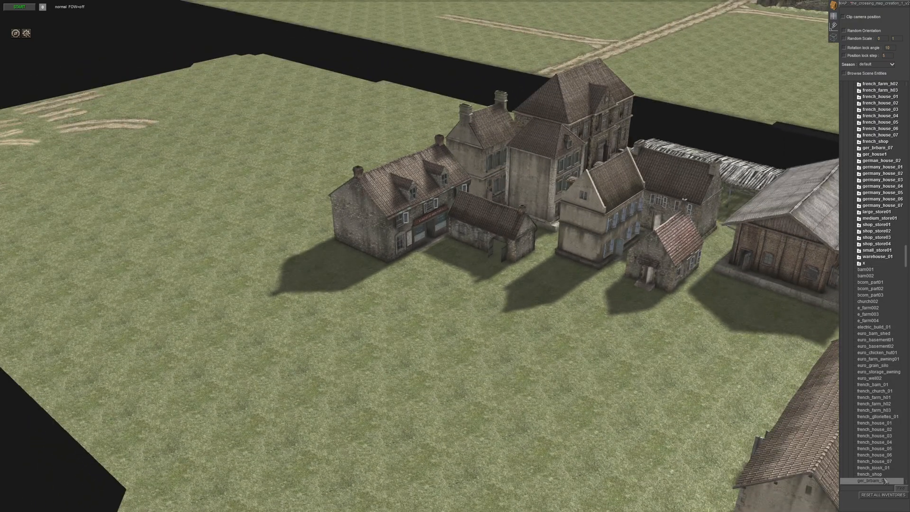
# - Try the shop_store01 and shop_store02 storefronts on the open grass near the French houses
pyautogui.scroll(-8, 888, 472)
pyautogui.scroll(-3, 887, 470)
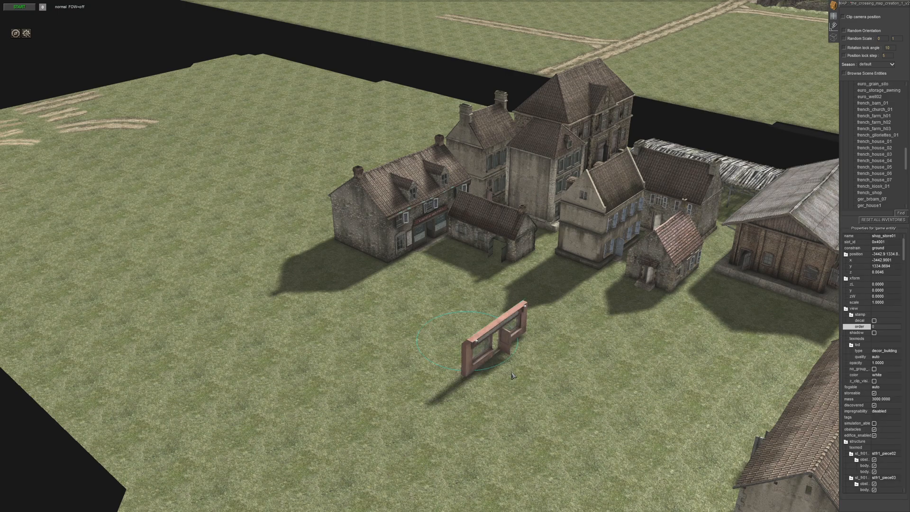
pyautogui.scroll(1, 880, 453)
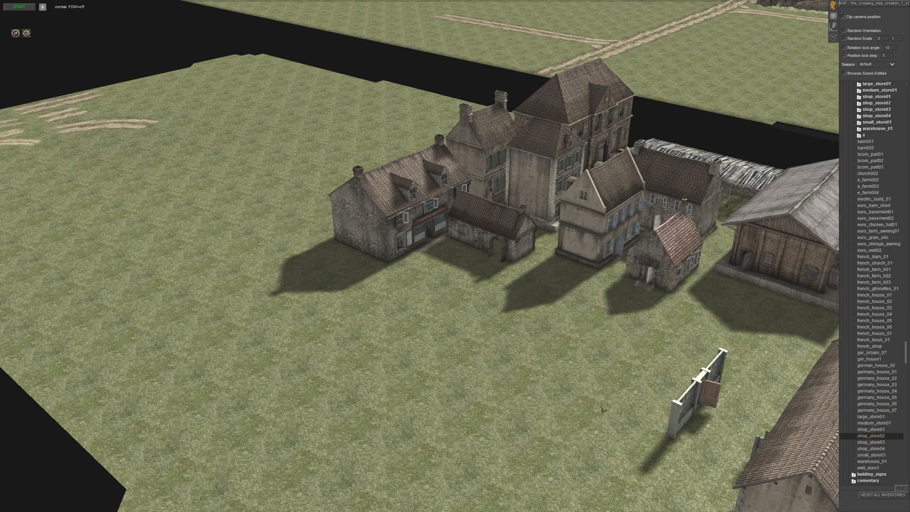
pyautogui.scroll(-1, 881, 456)
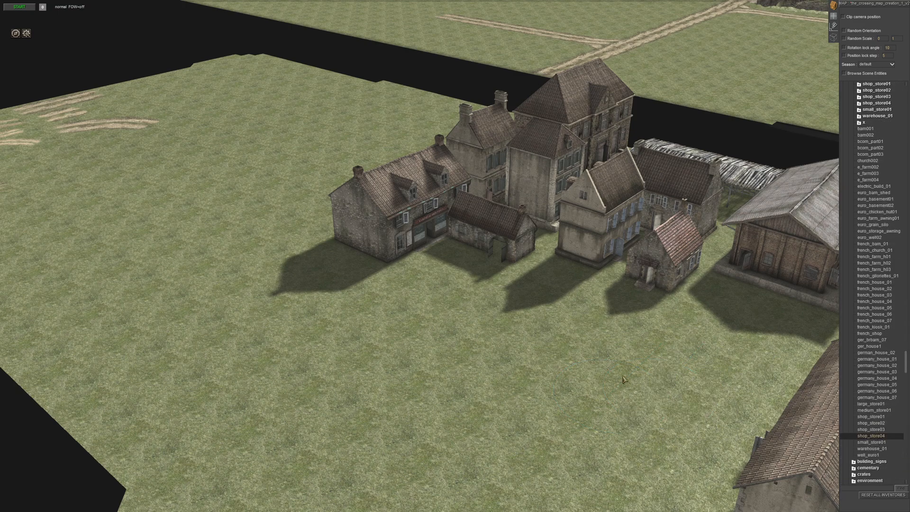
# - Place small_store01 on the off-map grass and move it over to the end of french_shop
pyautogui.press('Down')
pyautogui.click(604, 375)
pyautogui.rightClick(521, 413)
pyautogui.moveTo(521, 414); pyautogui.dragTo(558, 398, button='middle')
pyautogui.moveTo(543, 389); pyautogui.dragTo(321, 269)
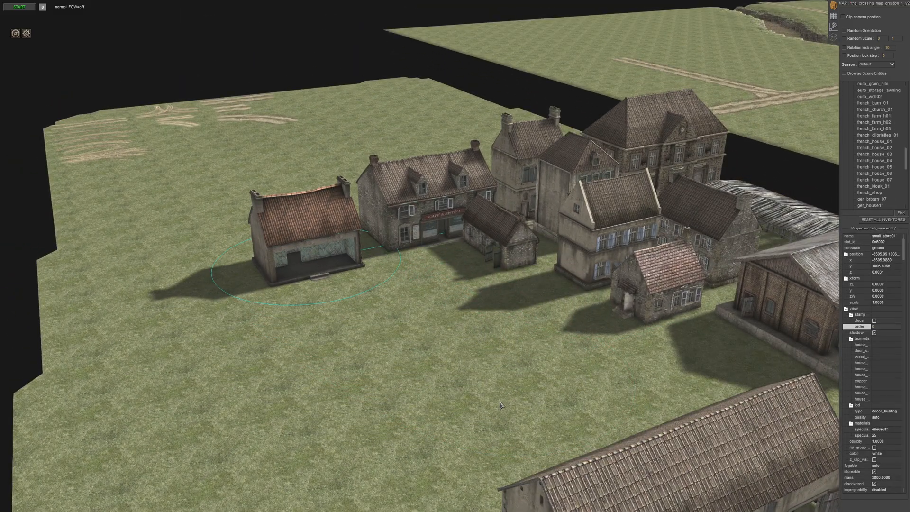
# - Shift small_store01 so it lines up closely with the end of the french_shop building
pyautogui.click(503, 405)
pyautogui.moveTo(564, 430); pyautogui.dragTo(653, 434, button='middle')
pyautogui.moveTo(545, 446); pyautogui.dragTo(616, 436, button='middle')
pyautogui.moveTo(423, 358); pyautogui.dragTo(385, 359)
pyautogui.moveTo(403, 379); pyautogui.dragTo(498, 403, button='middle')
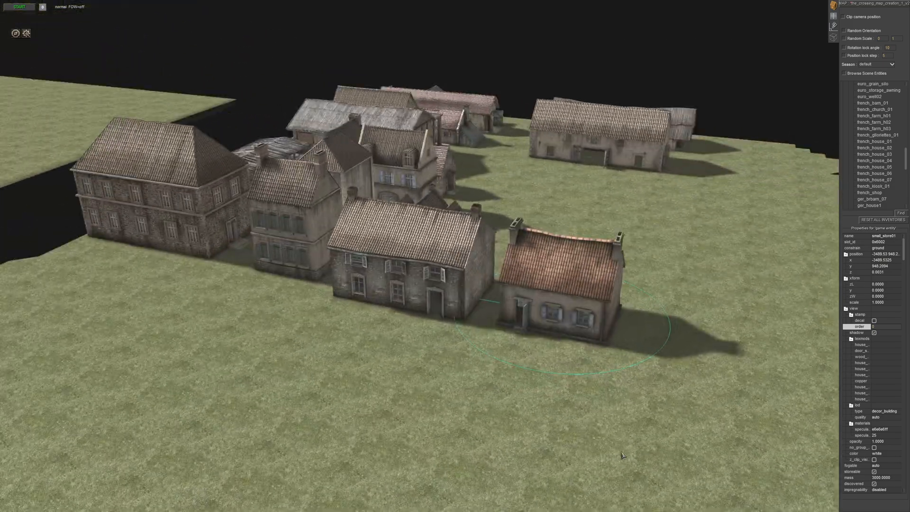
pyautogui.click(531, 426)
pyautogui.moveTo(545, 433); pyautogui.dragTo(465, 439, button='middle')
# - Try warehouse_01 on the open grass in front of the French houses and delete it again
pyautogui.scroll(-3, 872, 450)
pyautogui.click(871, 442)
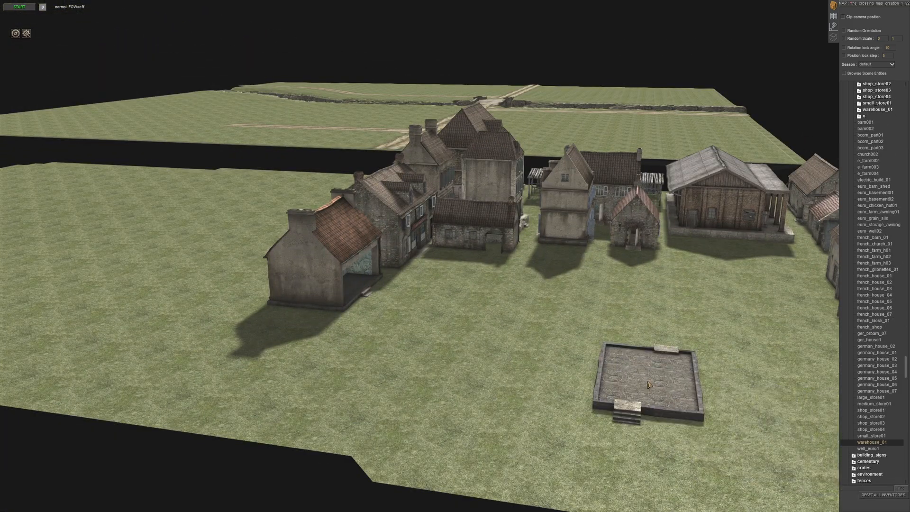
pyautogui.rightClick(601, 419)
pyautogui.click(652, 402)
pyautogui.press('Delete')
# - Place the well_euro1 well and move it against the front of e_farm004
pyautogui.scroll(-5, 875, 465)
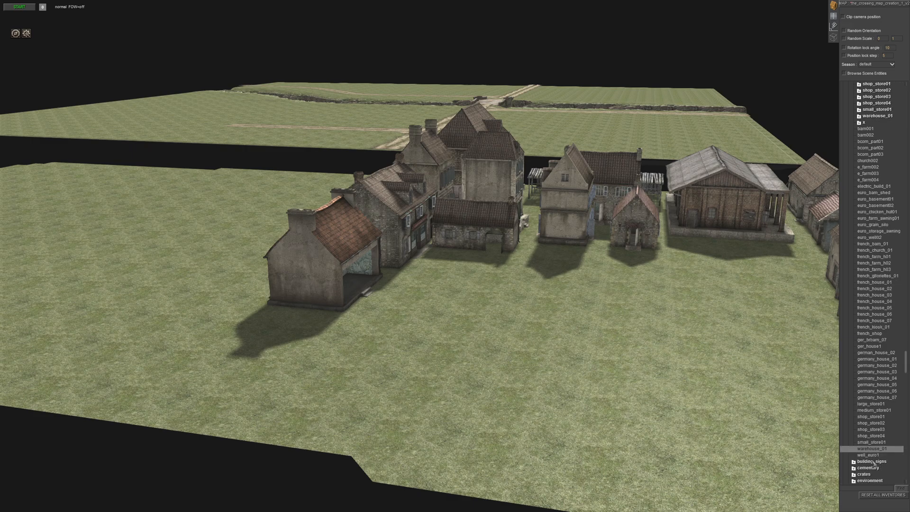
pyautogui.rightClick(666, 418)
pyautogui.click(694, 397)
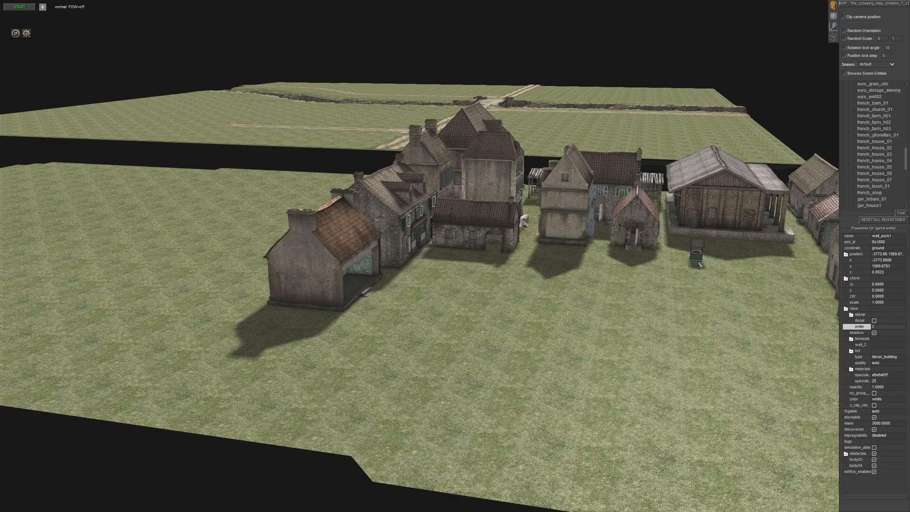
pyautogui.click(654, 373)
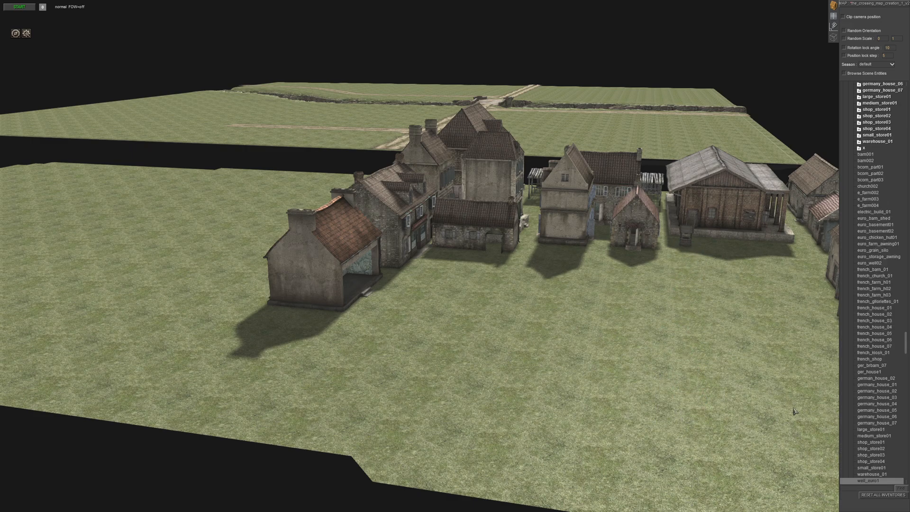
# - Look over the off-map building lineup and the main map's bridge, riverbed and dirt roads
pyautogui.scroll(-4, 640, 397)
pyautogui.moveTo(593, 378); pyautogui.dragTo(567, 317, button='middle')
pyautogui.scroll(-3, 527, 279)
pyautogui.moveTo(526, 278); pyautogui.dragTo(400, 287, button='middle')
pyautogui.press('Up')
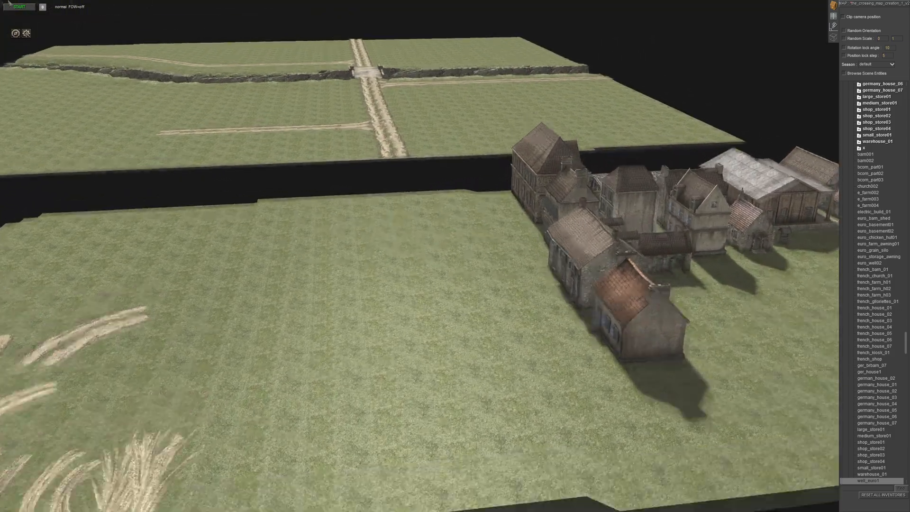
pyautogui.moveTo(292, 220); pyautogui.dragTo(479, 240, button='middle')
pyautogui.press('Down')
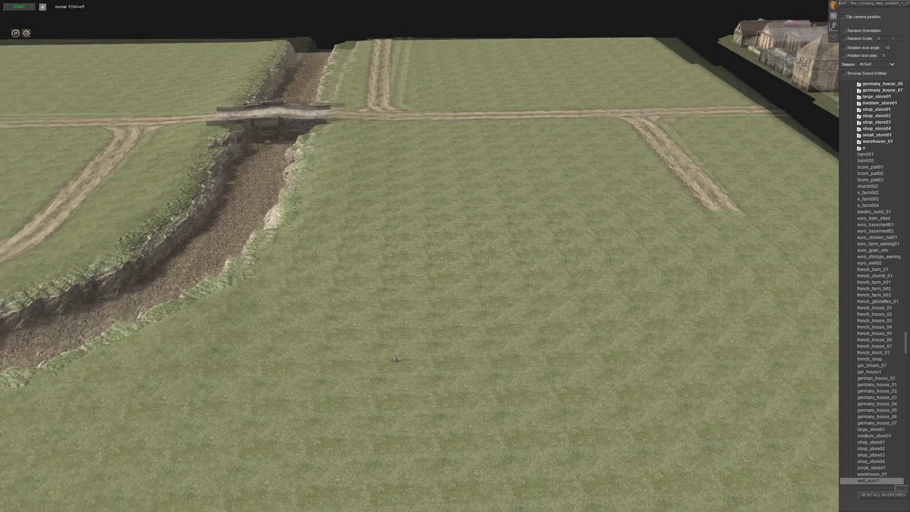
pyautogui.moveTo(394, 366); pyautogui.dragTo(353, 361, button='middle')
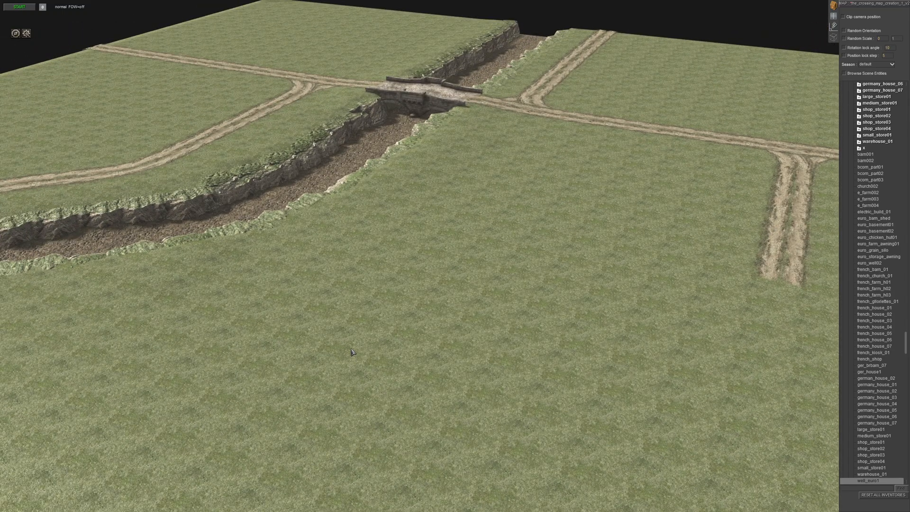
# - Collapse the expanded building folders in the entity browser
pyautogui.moveTo(359, 310); pyautogui.dragTo(498, 303, button='middle')
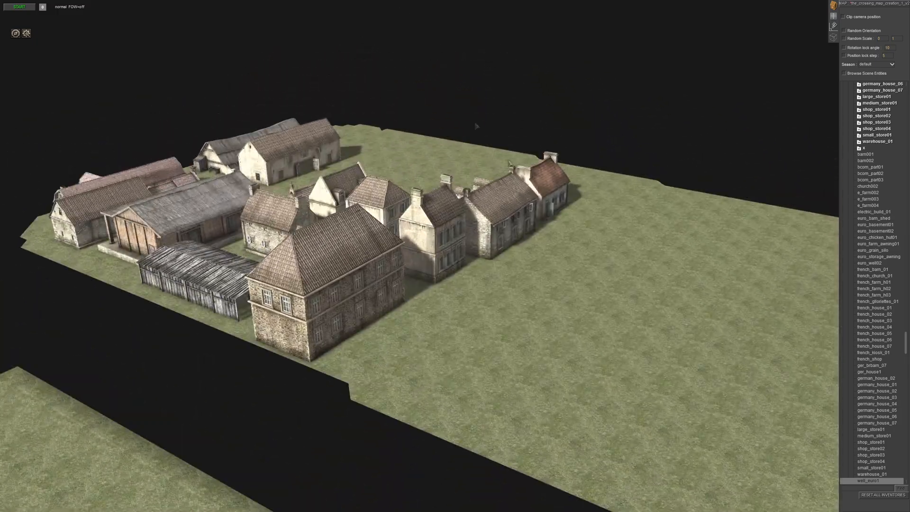
pyautogui.moveTo(476, 127); pyautogui.dragTo(388, 235, button='middle')
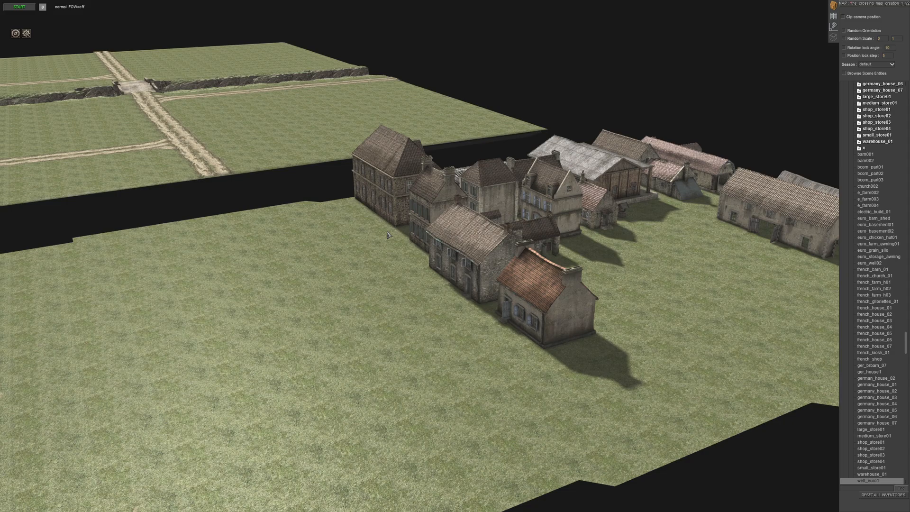
pyautogui.moveTo(474, 258); pyautogui.dragTo(519, 266, button='middle')
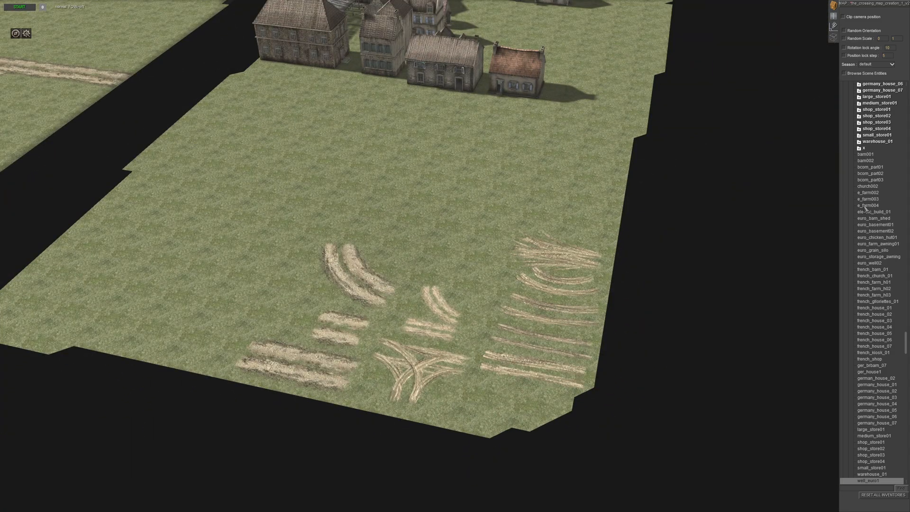
pyautogui.scroll(3, 864, 142)
pyautogui.scroll(12, 864, 145)
pyautogui.click(853, 193)
pyautogui.click(851, 180)
pyautogui.click(843, 103)
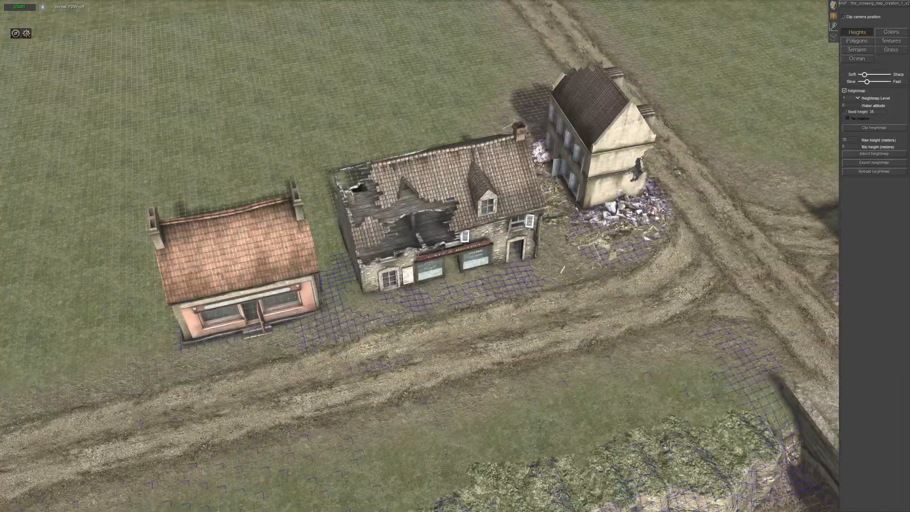
# - Raise the terrain height brush's speed slightly
pyautogui.moveTo(864, 82); pyautogui.dragTo(866, 82)
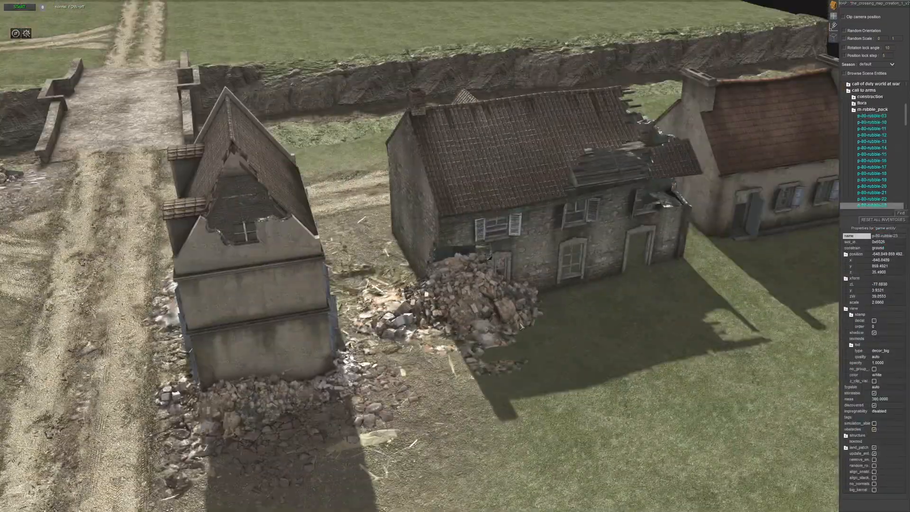
# - Position the pasted rubble at the damaged house beside the road and select a wood element of the french_shop building
pyautogui.click(593, 360)
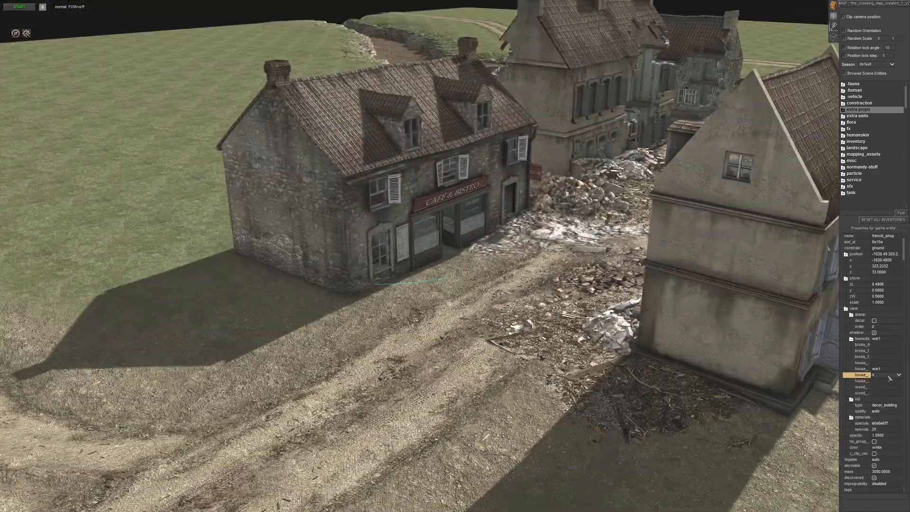
pyautogui.click(885, 387)
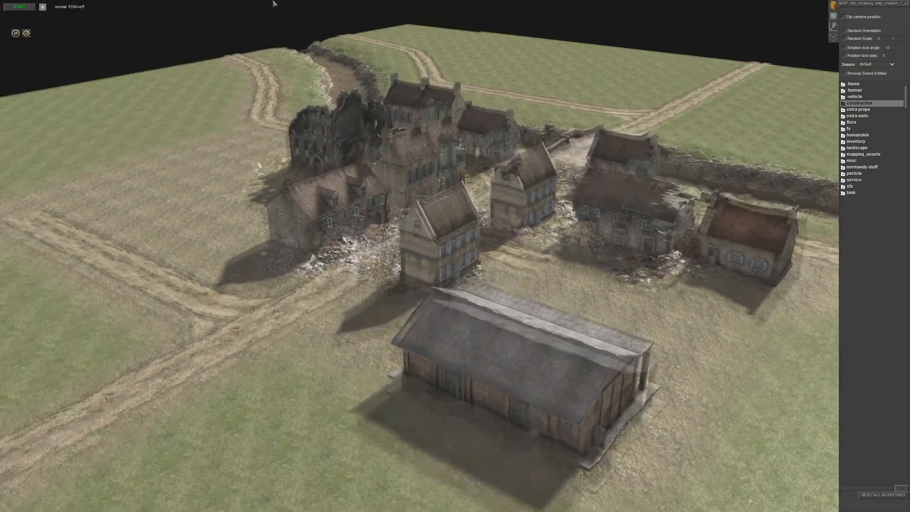
# - Examine the damaged village from all sides, including the warehouse, the rubble piles and the houses beside the bridge
pyautogui.moveTo(274, 237); pyautogui.dragTo(387, 253, button='middle')
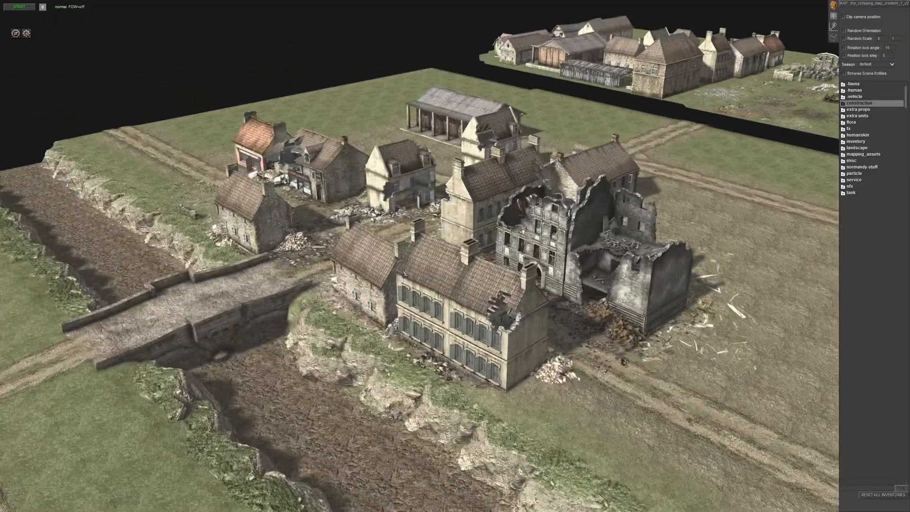
pyautogui.moveTo(404, 274); pyautogui.dragTo(507, 279, button='middle')
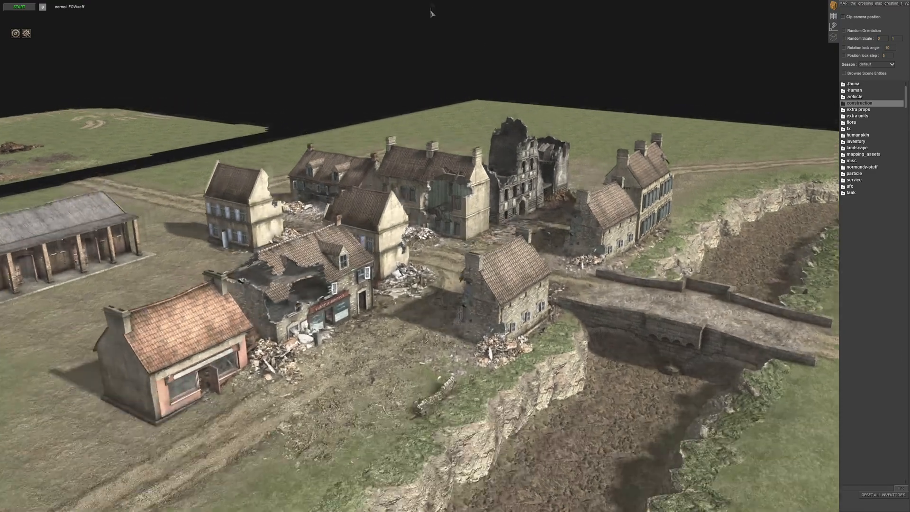
pyautogui.moveTo(431, 13); pyautogui.dragTo(179, 265, button='middle')
pyautogui.scroll(-5, 392, 248)
pyautogui.scroll(3, 376, 227)
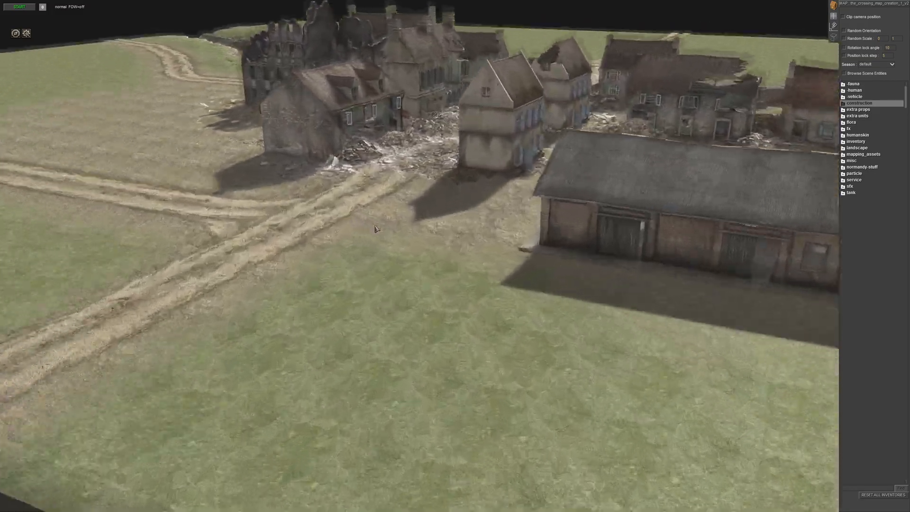
pyautogui.moveTo(376, 227); pyautogui.dragTo(434, 234, button='middle')
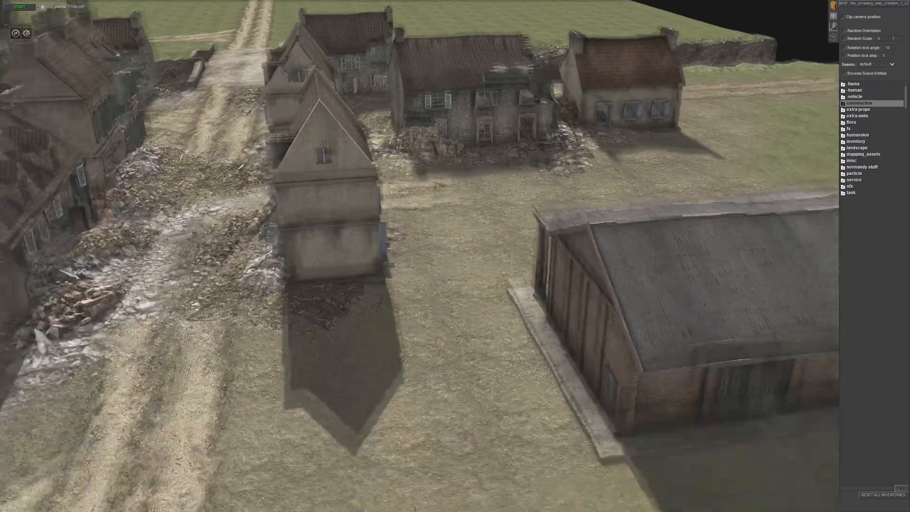
pyautogui.moveTo(374, 258); pyautogui.dragTo(436, 266, button='middle')
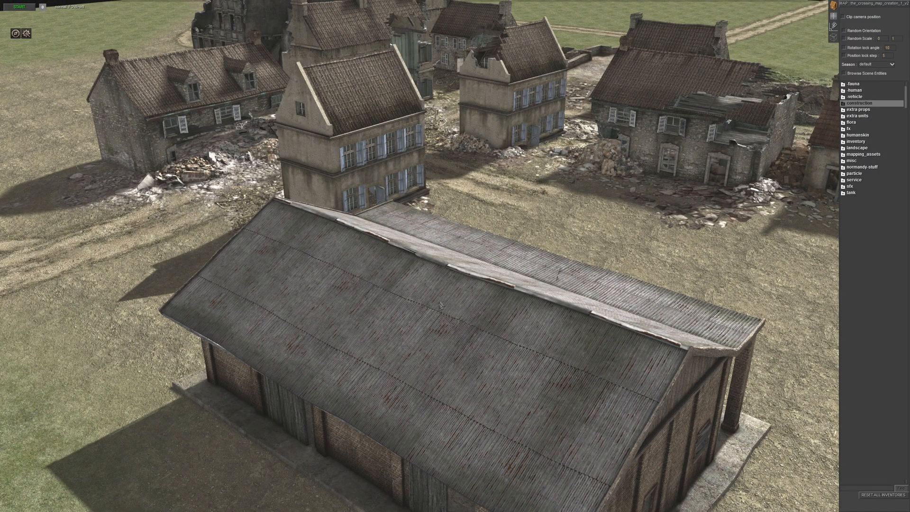
pyautogui.scroll(-5, 441, 306)
pyautogui.scroll(4, 440, 284)
pyautogui.moveTo(436, 256); pyautogui.dragTo(557, 253, button='middle')
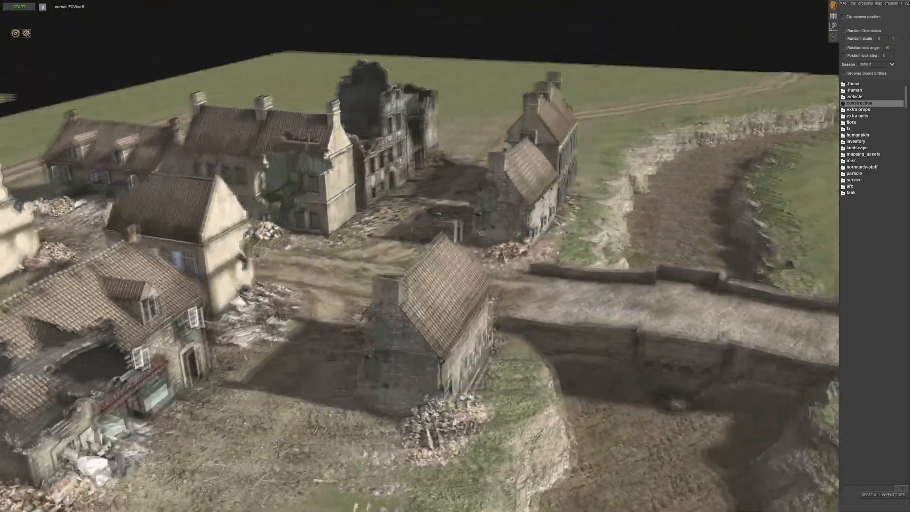
pyautogui.scroll(-3, 556, 253)
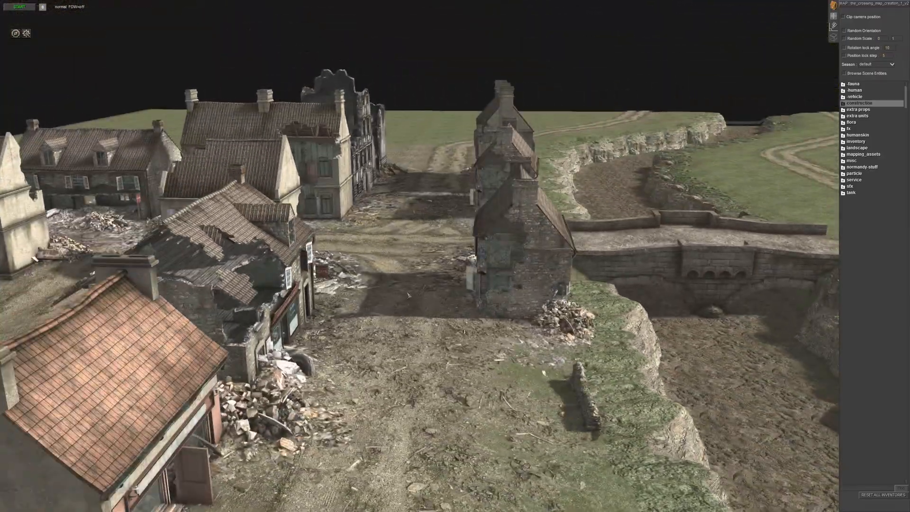
# - Inspect the rubble-covered main street and the stone houses at the bridge approach from both ends
pyautogui.moveTo(408, 295); pyautogui.dragTo(420, 256, button='middle')
pyautogui.scroll(-4, 436, 272)
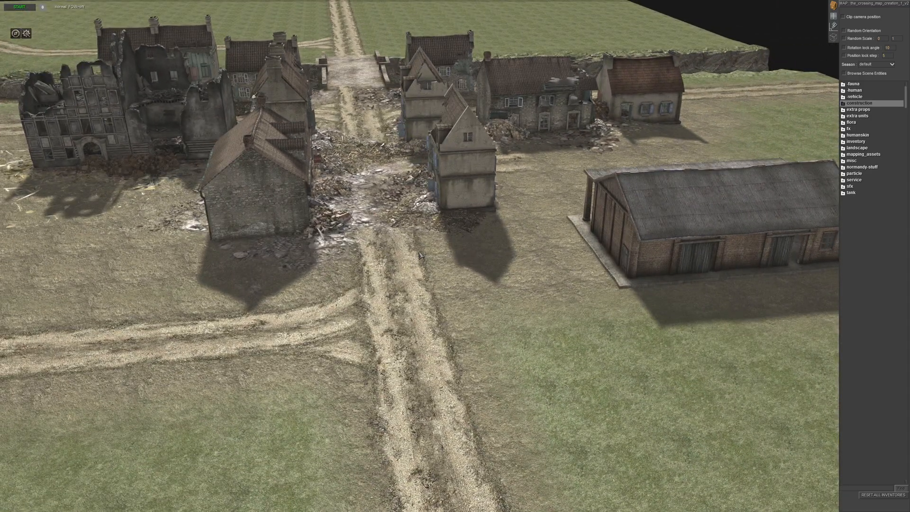
pyautogui.moveTo(493, 273); pyautogui.dragTo(533, 270, button='middle')
pyautogui.scroll(-4, 534, 270)
pyautogui.scroll(3, 349, 4)
pyautogui.moveTo(426, 223); pyautogui.dragTo(416, 250, button='middle')
pyautogui.scroll(-4, 416, 250)
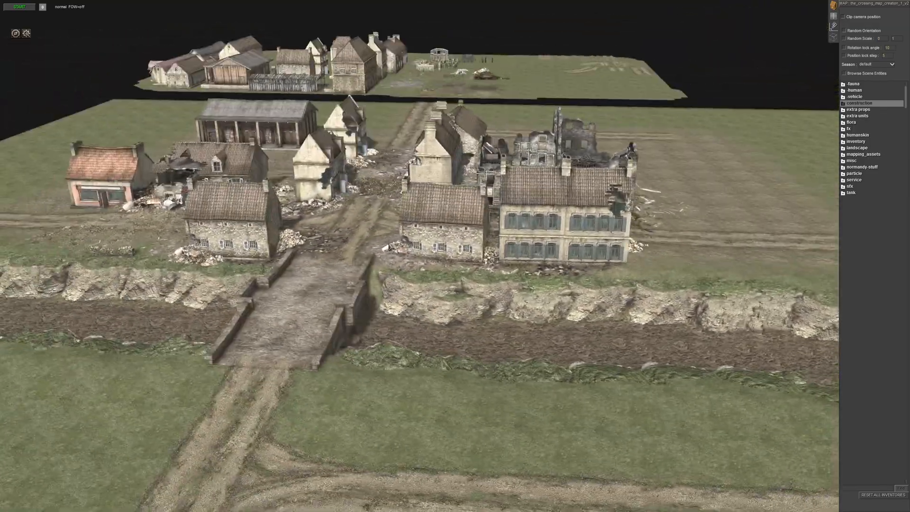
pyautogui.scroll(8, 416, 250)
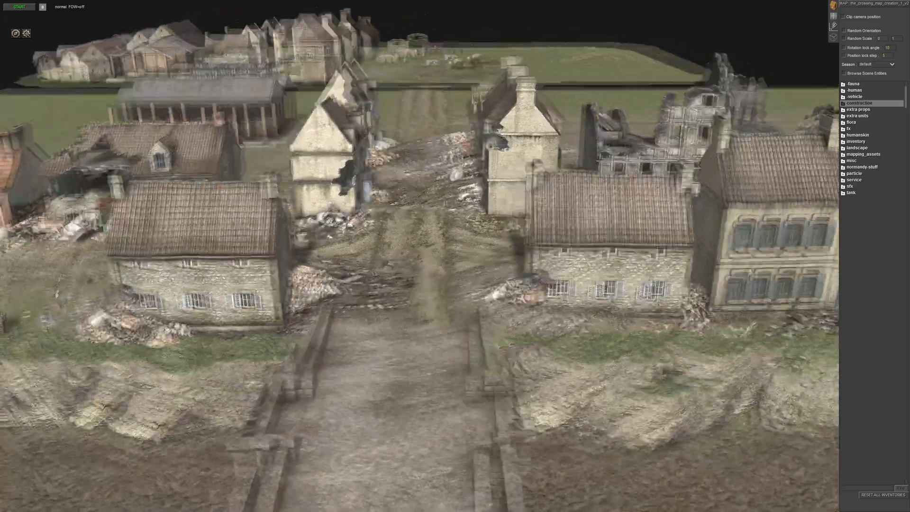
pyautogui.moveTo(412, 274); pyautogui.dragTo(367, 270, button='middle')
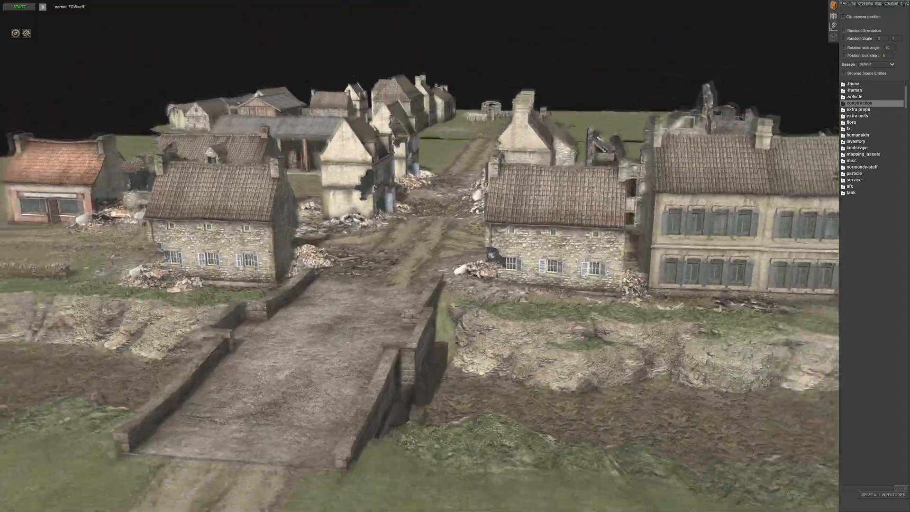
pyautogui.moveTo(403, 28); pyautogui.dragTo(412, 275, button='middle')
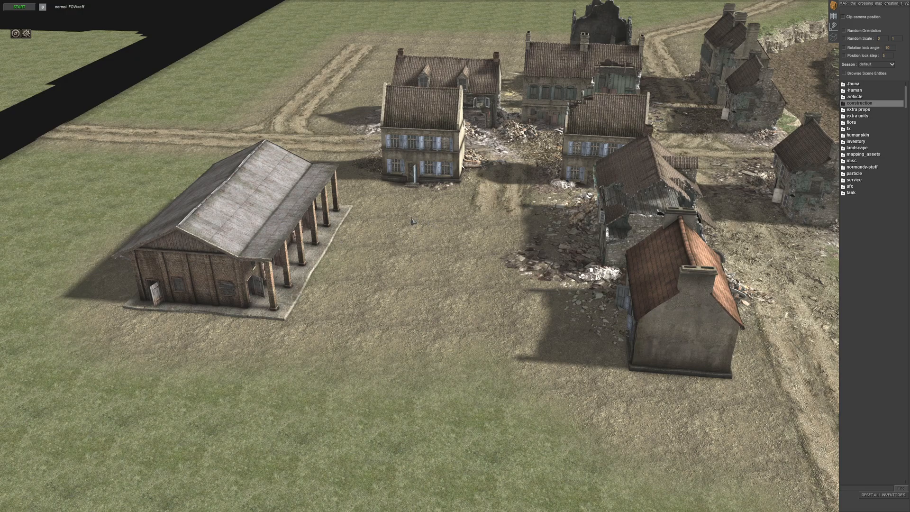
# - Check the dirt ground around the village, the bridge crossing, the road ends and the fields behind the ruined building
pyautogui.moveTo(402, 291); pyautogui.dragTo(514, 263, button='middle')
pyautogui.press('Up')
pyautogui.scroll(-2, 358, 189)
pyautogui.moveTo(386, 344); pyautogui.dragTo(201, 270, button='middle')
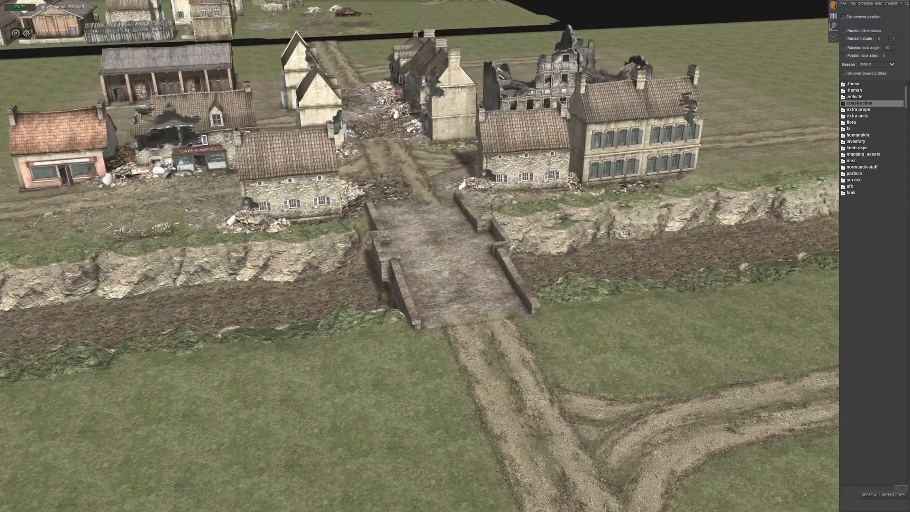
pyautogui.moveTo(467, 209); pyautogui.dragTo(352, 264, button='middle')
pyautogui.scroll(-5, 455, 194)
pyautogui.scroll(5, 250, 223)
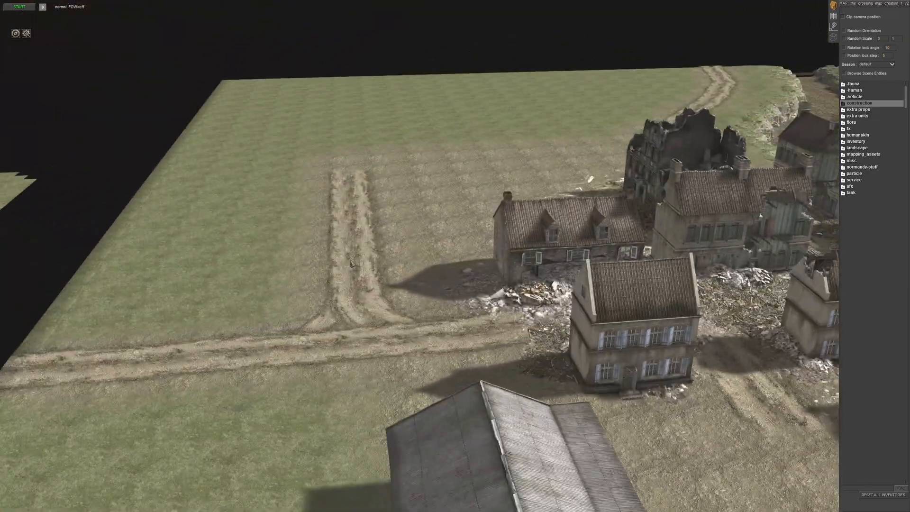
pyautogui.moveTo(344, 89); pyautogui.dragTo(386, 19, button='middle')
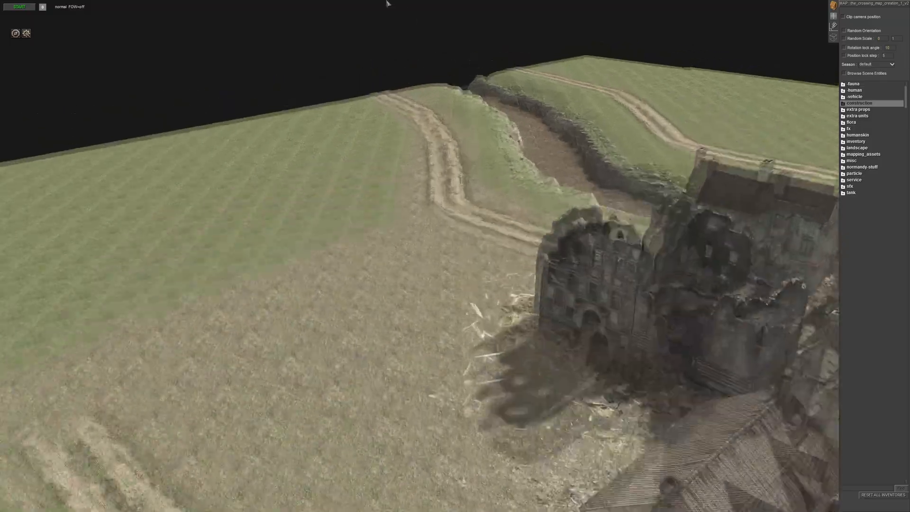
pyautogui.scroll(-5, 352, 4)
pyautogui.scroll(4, 352, 3)
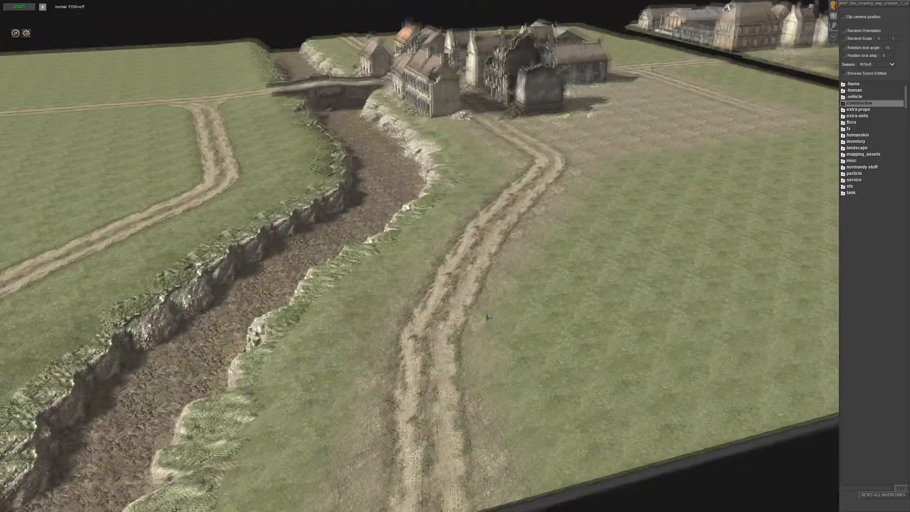
pyautogui.scroll(3, 407, 25)
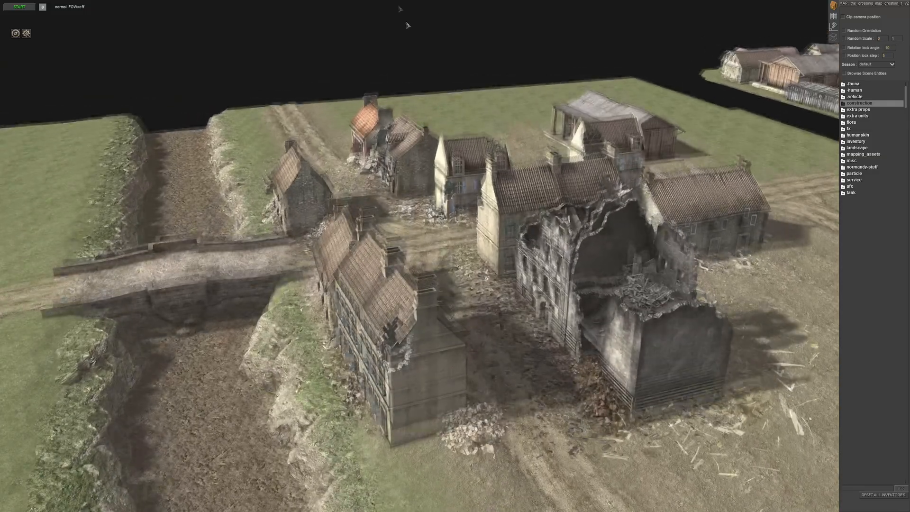
pyautogui.scroll(-3, 408, 25)
pyautogui.moveTo(407, 25); pyautogui.dragTo(903, 4, button='middle')
pyautogui.moveTo(644, 7); pyautogui.dragTo(483, 325, button='middle')
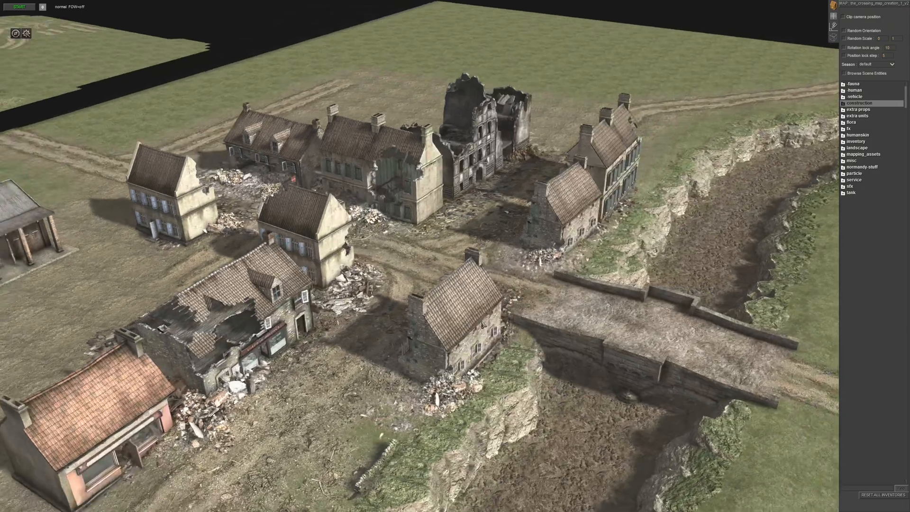
# - View the off-map samples of rubble piles and debris
pyautogui.moveTo(394, 338); pyautogui.dragTo(582, 328, button='middle')
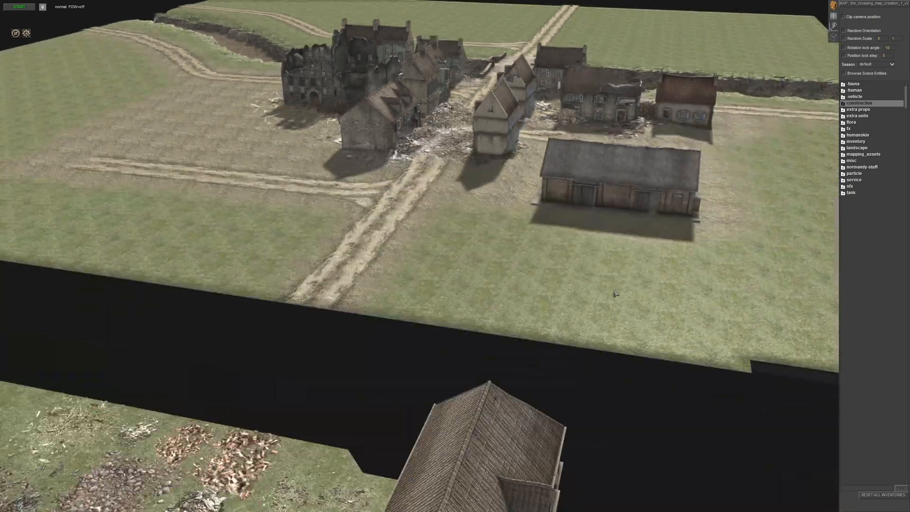
pyautogui.moveTo(616, 292); pyautogui.dragTo(507, 313, button='middle')
pyautogui.scroll(5, 196, 156)
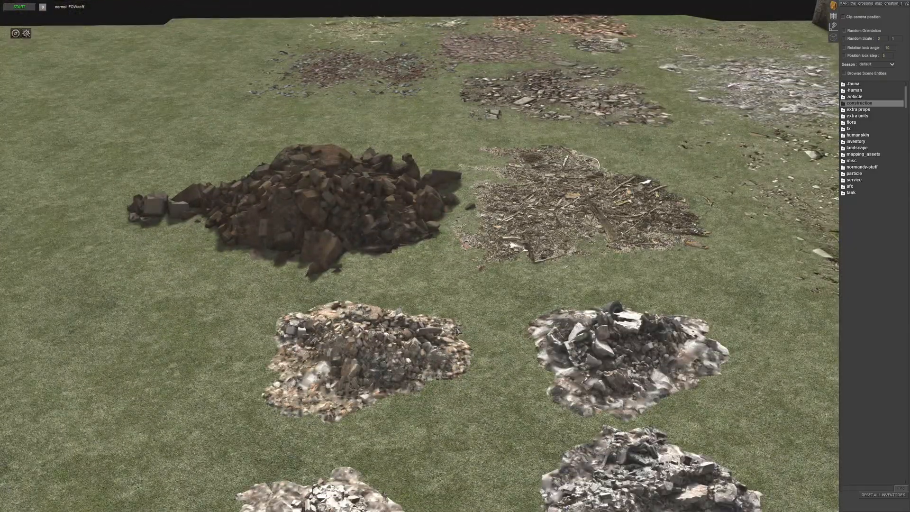
pyautogui.scroll(-5, 456, 330)
pyautogui.moveTo(392, 348); pyautogui.dragTo(346, 204, button='middle')
# - Survey the whole map from the ruined building along the river to the map edge and across the far-bank roads
pyautogui.moveTo(236, 19); pyautogui.dragTo(601, 285, button='middle')
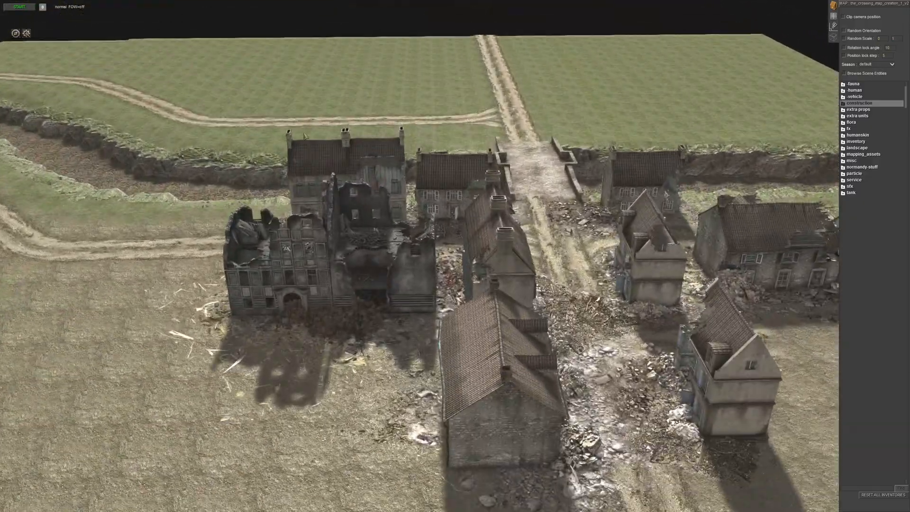
pyautogui.moveTo(305, 136); pyautogui.dragTo(456, 183, button='middle')
pyautogui.moveTo(542, 273); pyautogui.dragTo(564, 266, button='middle')
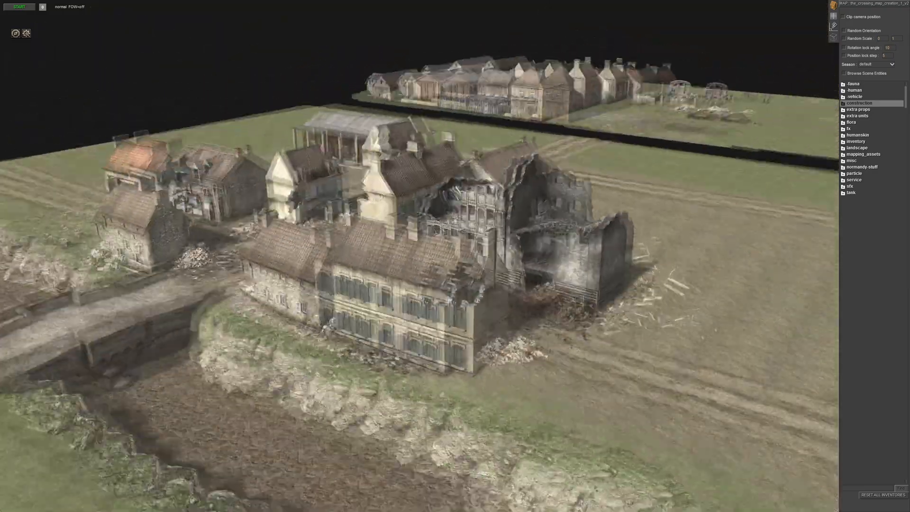
pyautogui.moveTo(379, 227); pyautogui.dragTo(526, 256, button='middle')
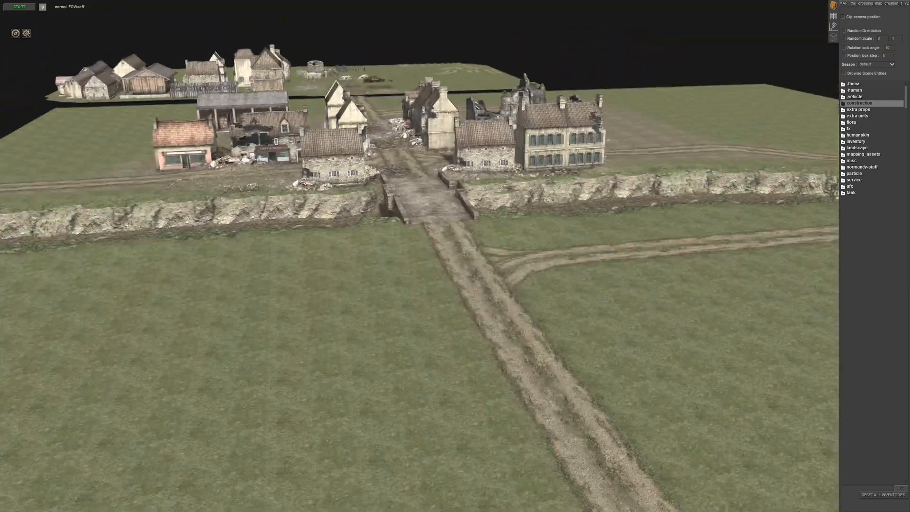
pyautogui.press('Up')
pyautogui.moveTo(489, 299); pyautogui.dragTo(597, 300, button='middle')
pyautogui.moveTo(464, 203); pyautogui.dragTo(436, 315, button='middle')
pyautogui.press('Left')
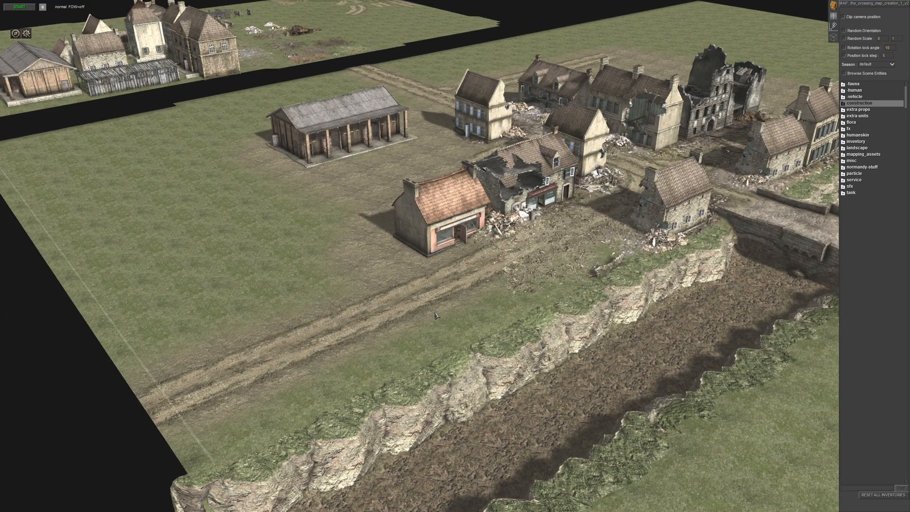